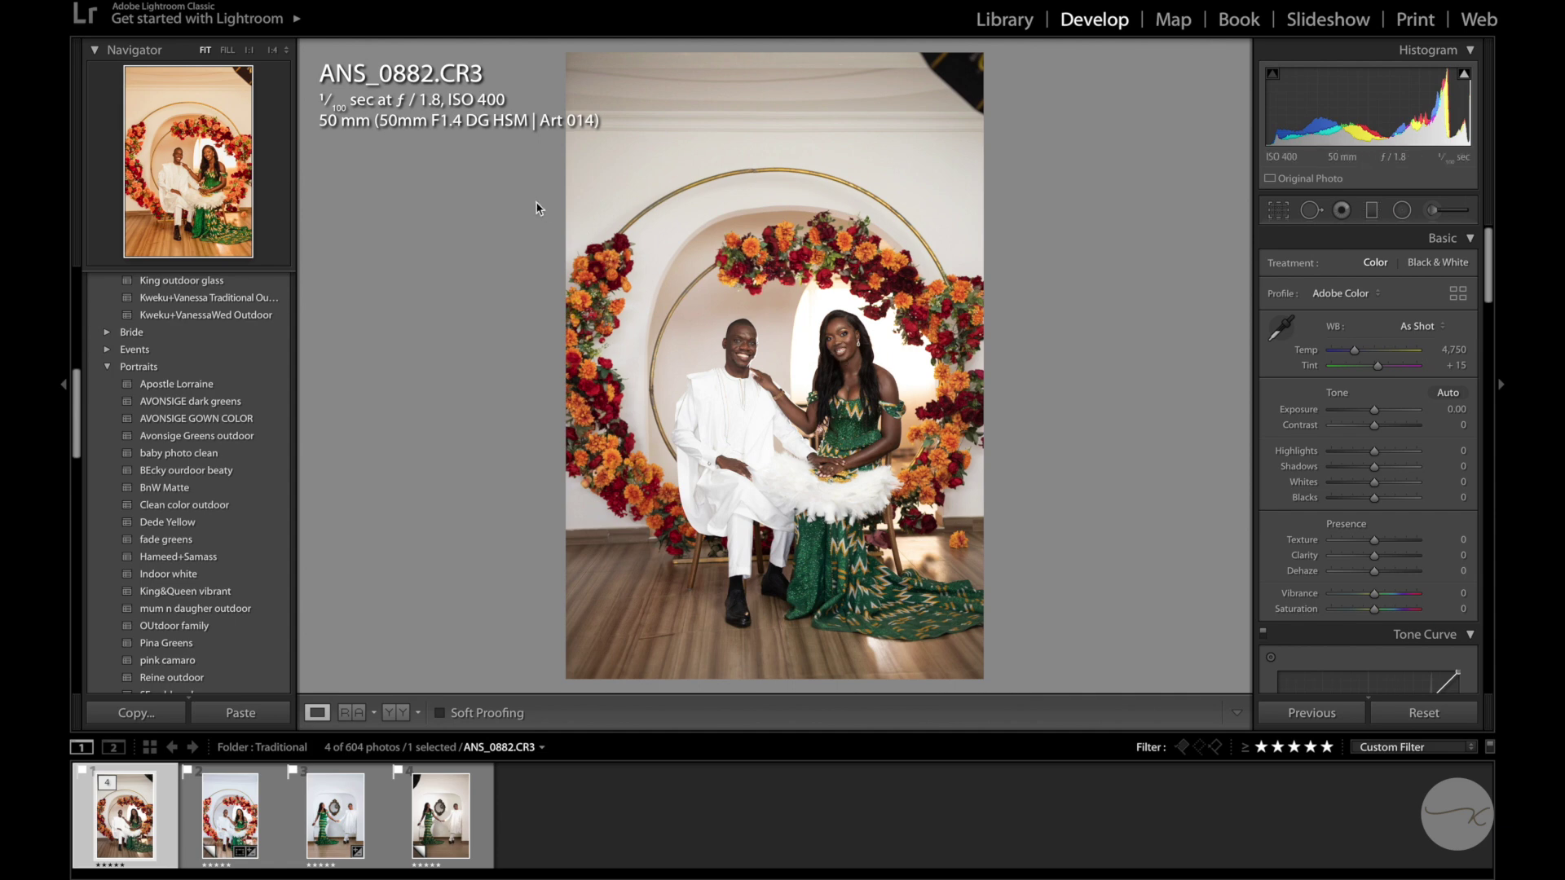
Cycle the photo info overlay and compare the original ANS_0882.CR3 with its edited Copy 1
key("i")
key("i")
key("i")
key("i")
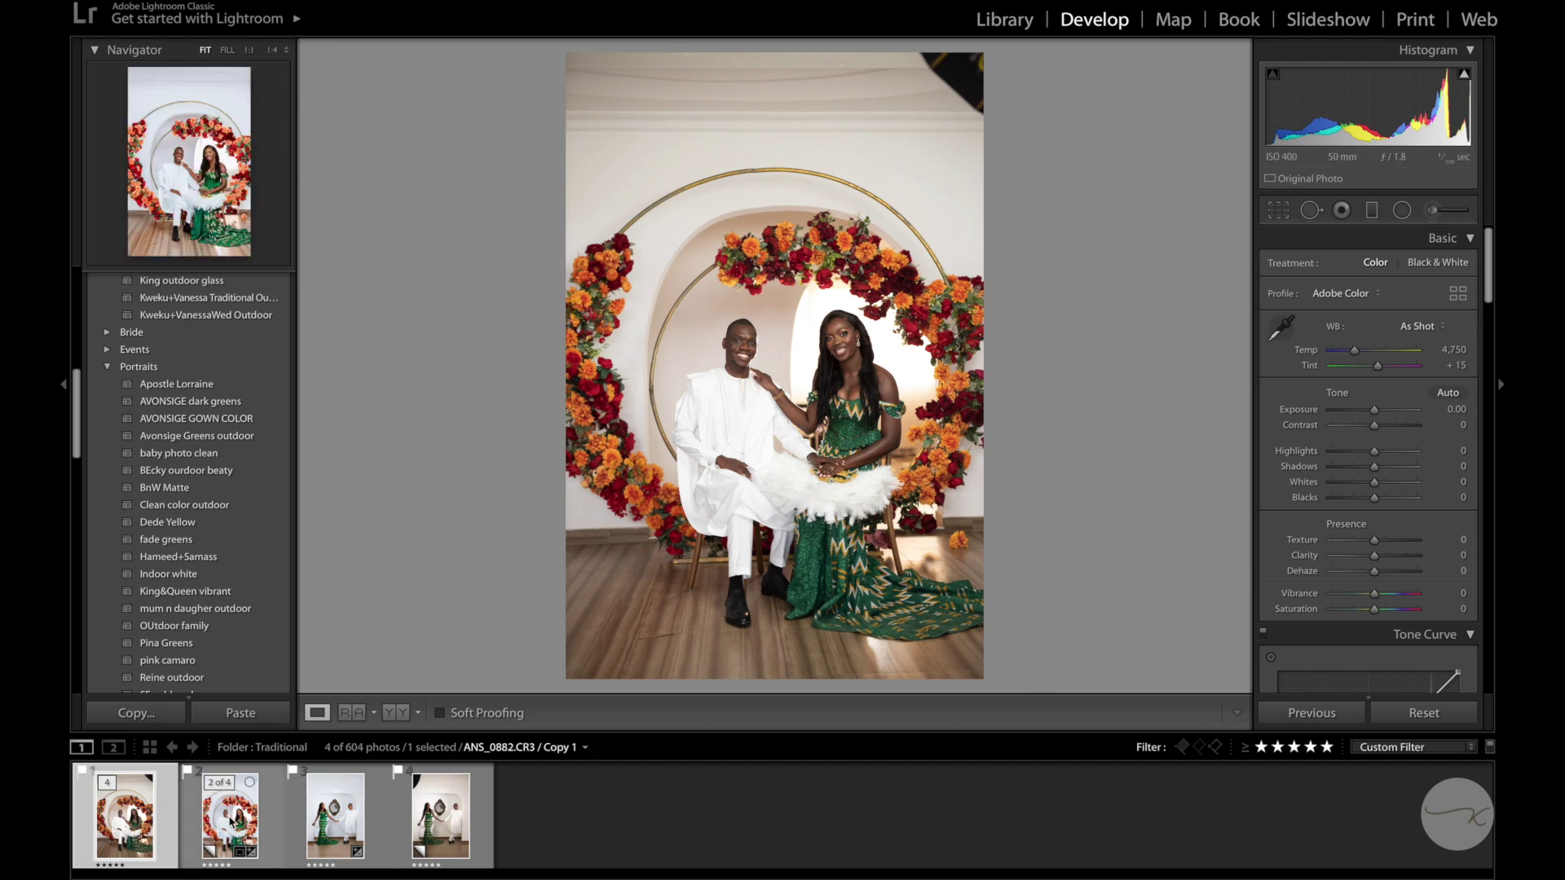
left_click(232, 820)
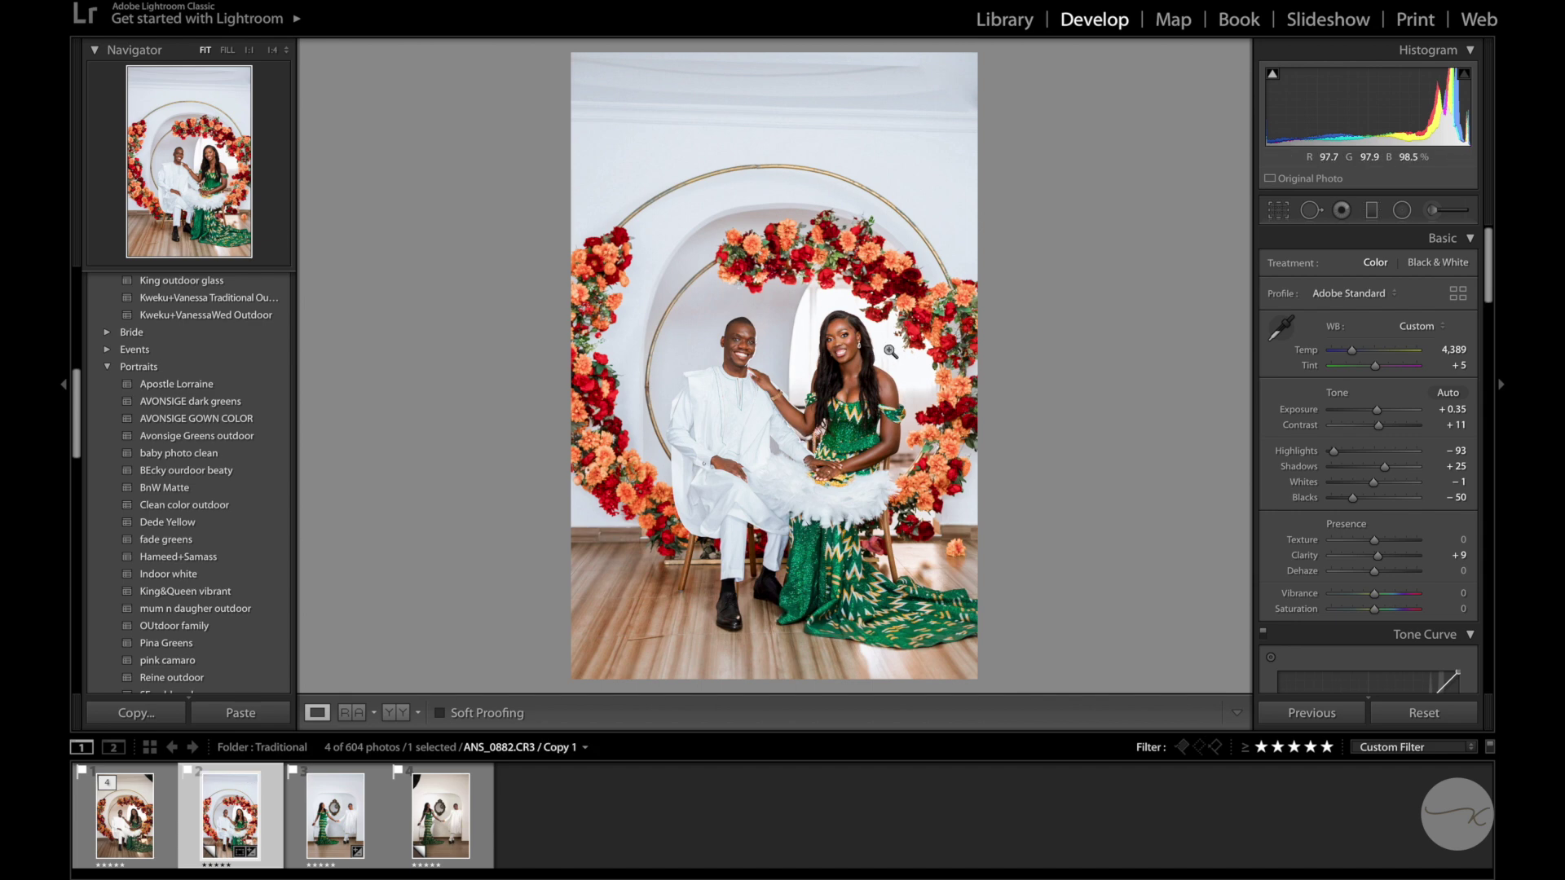
left_click(151, 824)
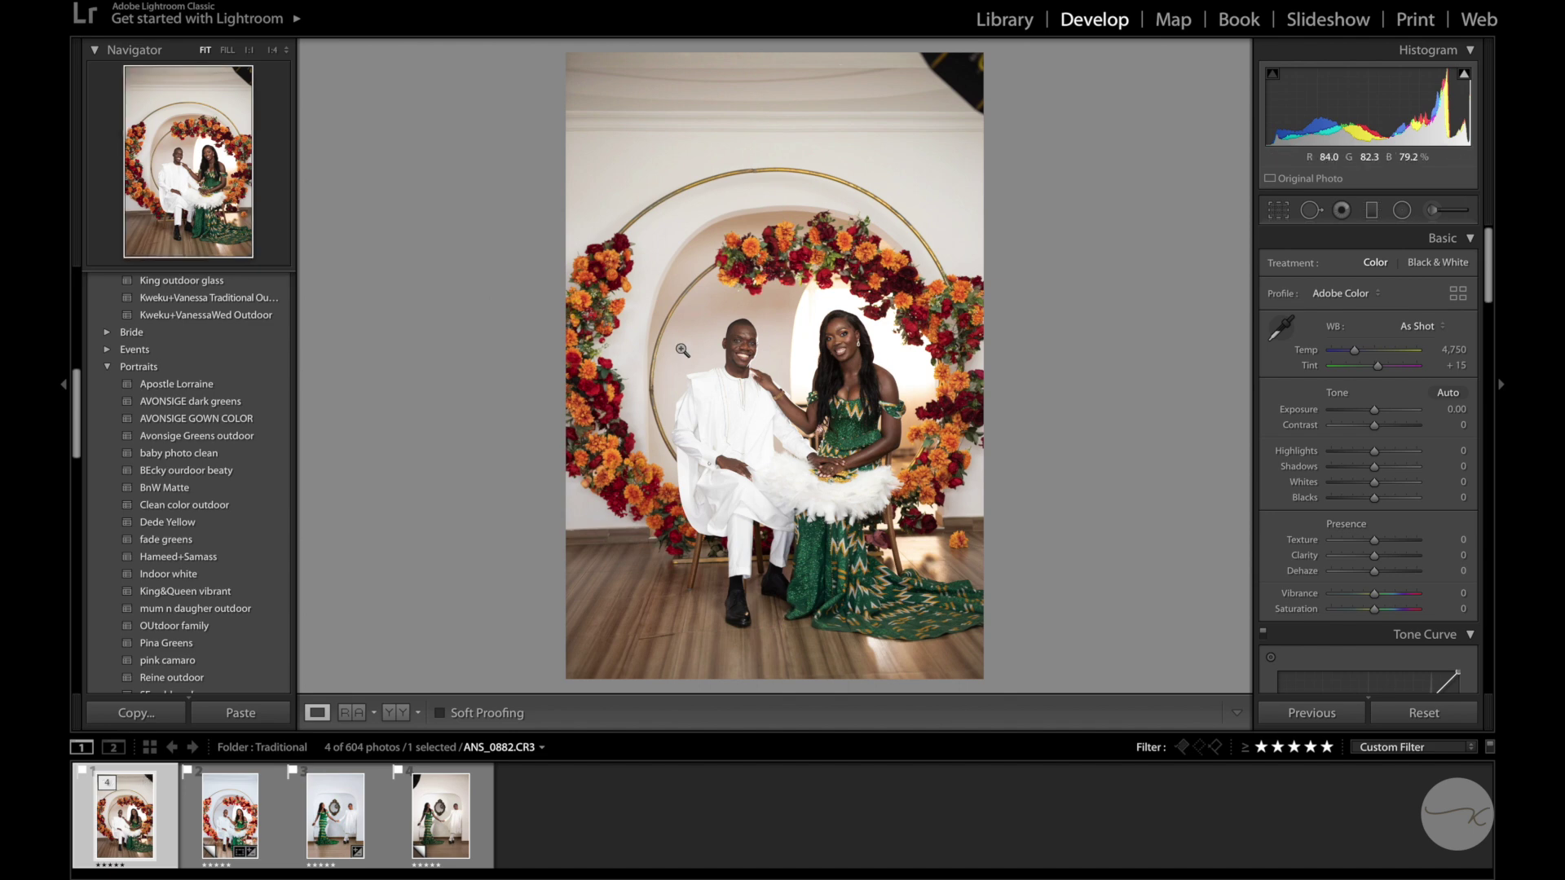
Straighten the original ANS_0882.CR3 with a crop angle of 1.49 and apply the crop
left_click(1288, 216)
left_click_drag(1203, 457, 1203, 466)
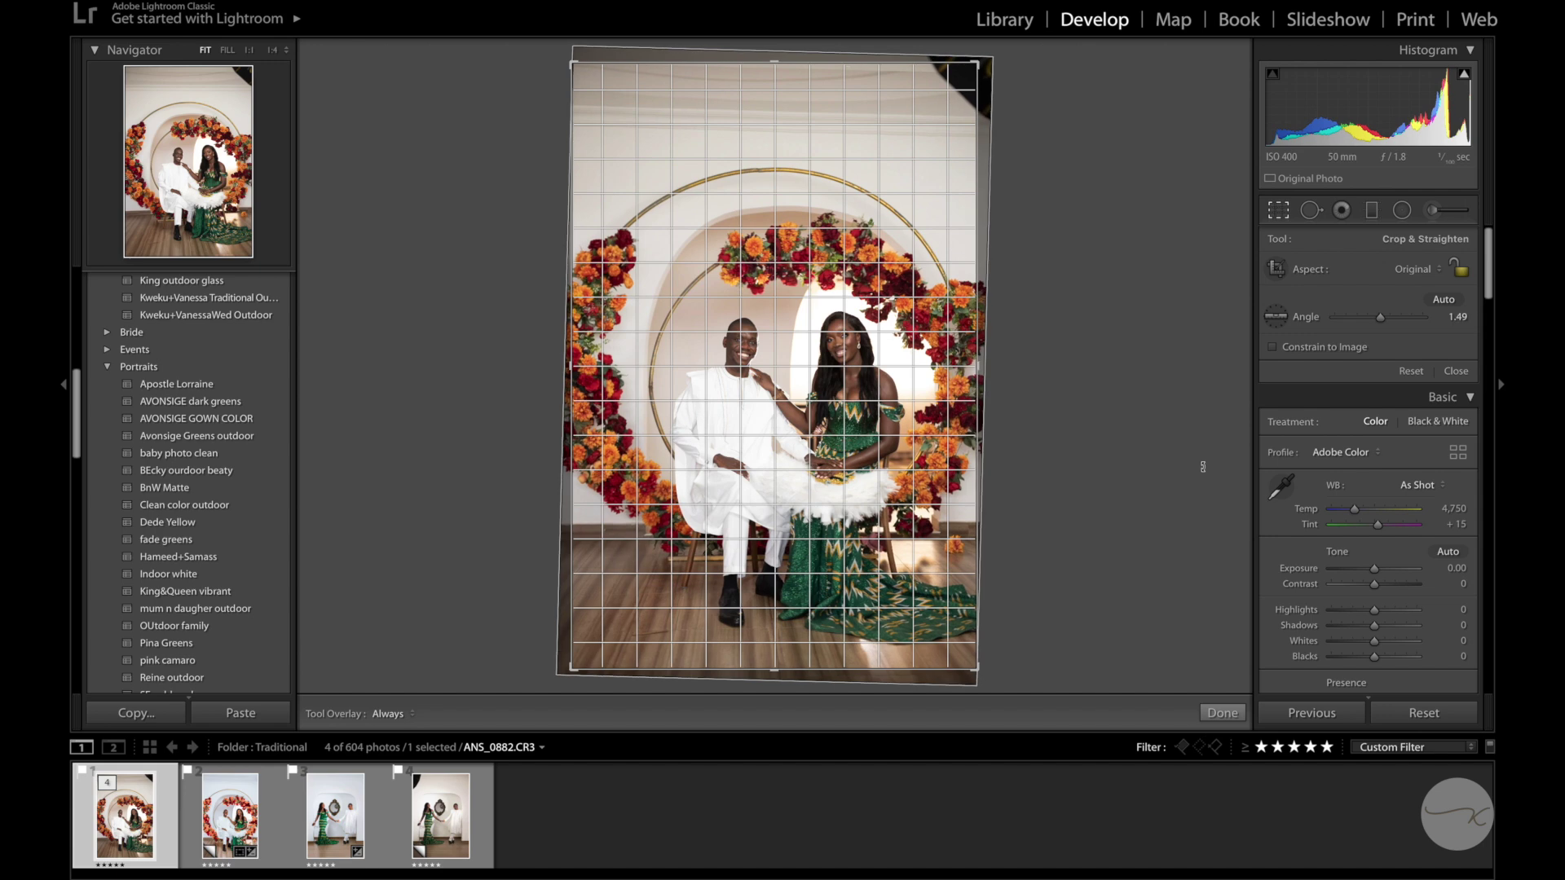
left_click(1222, 713)
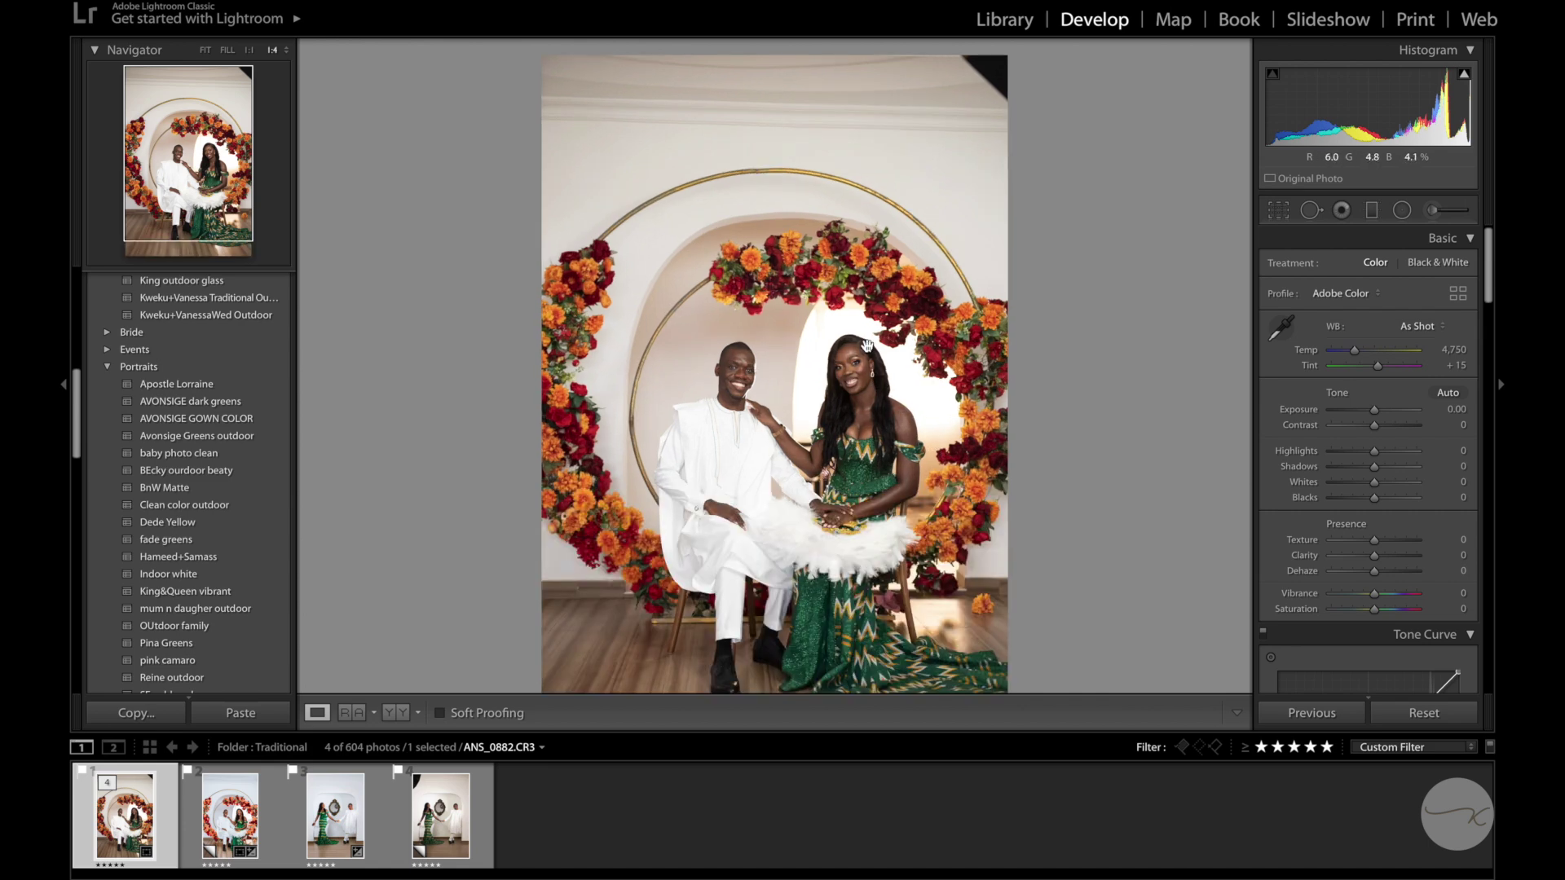
Paint an Adjustment Brush mask over the couple's teeth using the Saturation effect at -50
left_click(853, 389)
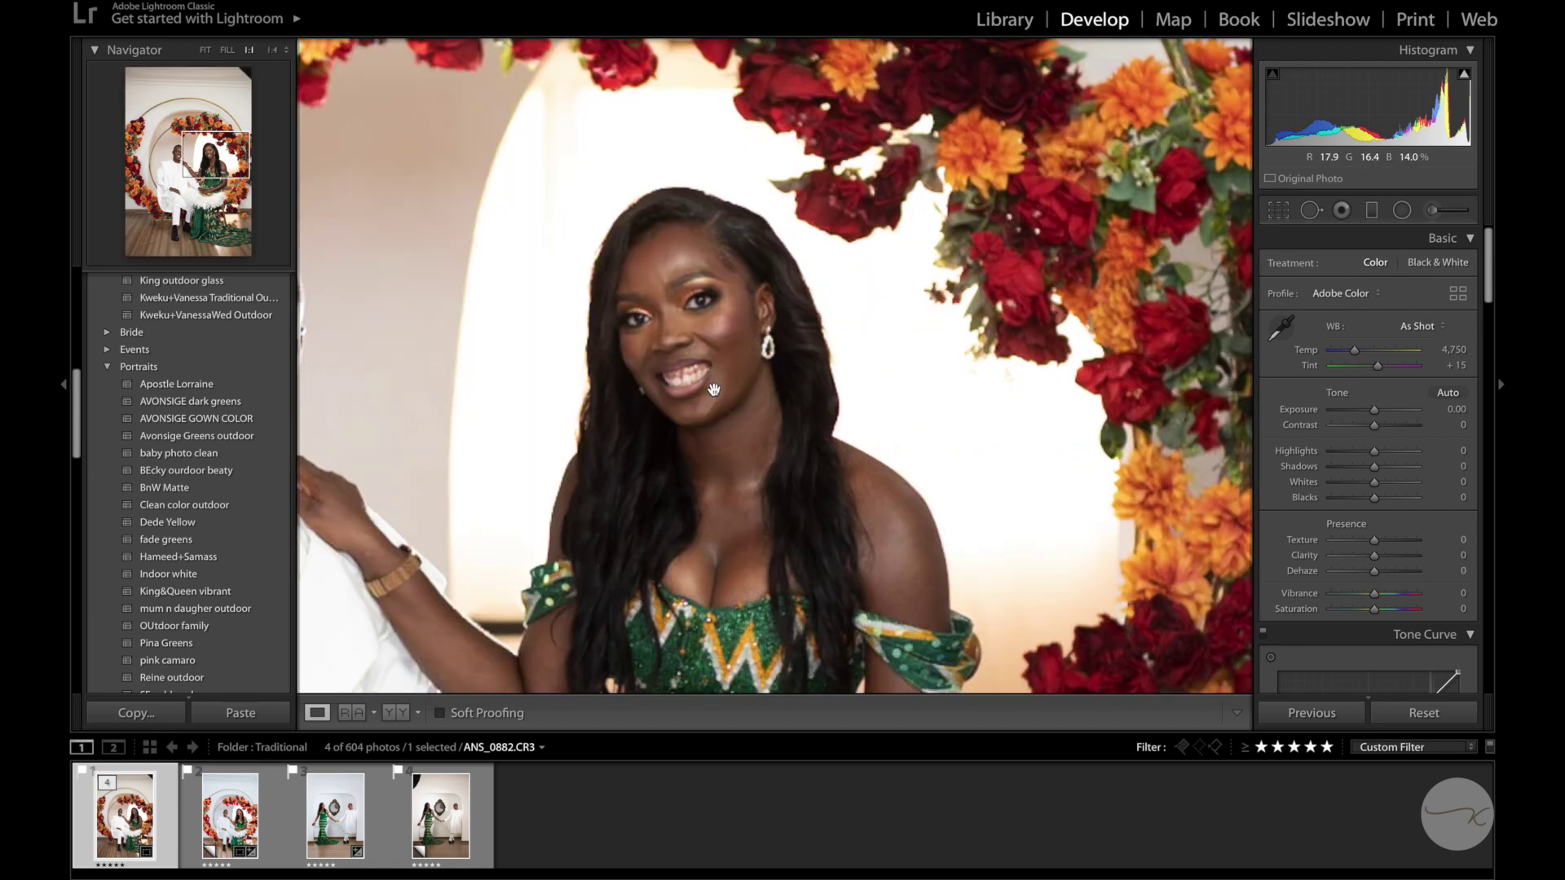
left_click_drag(897, 419, 1233, 322)
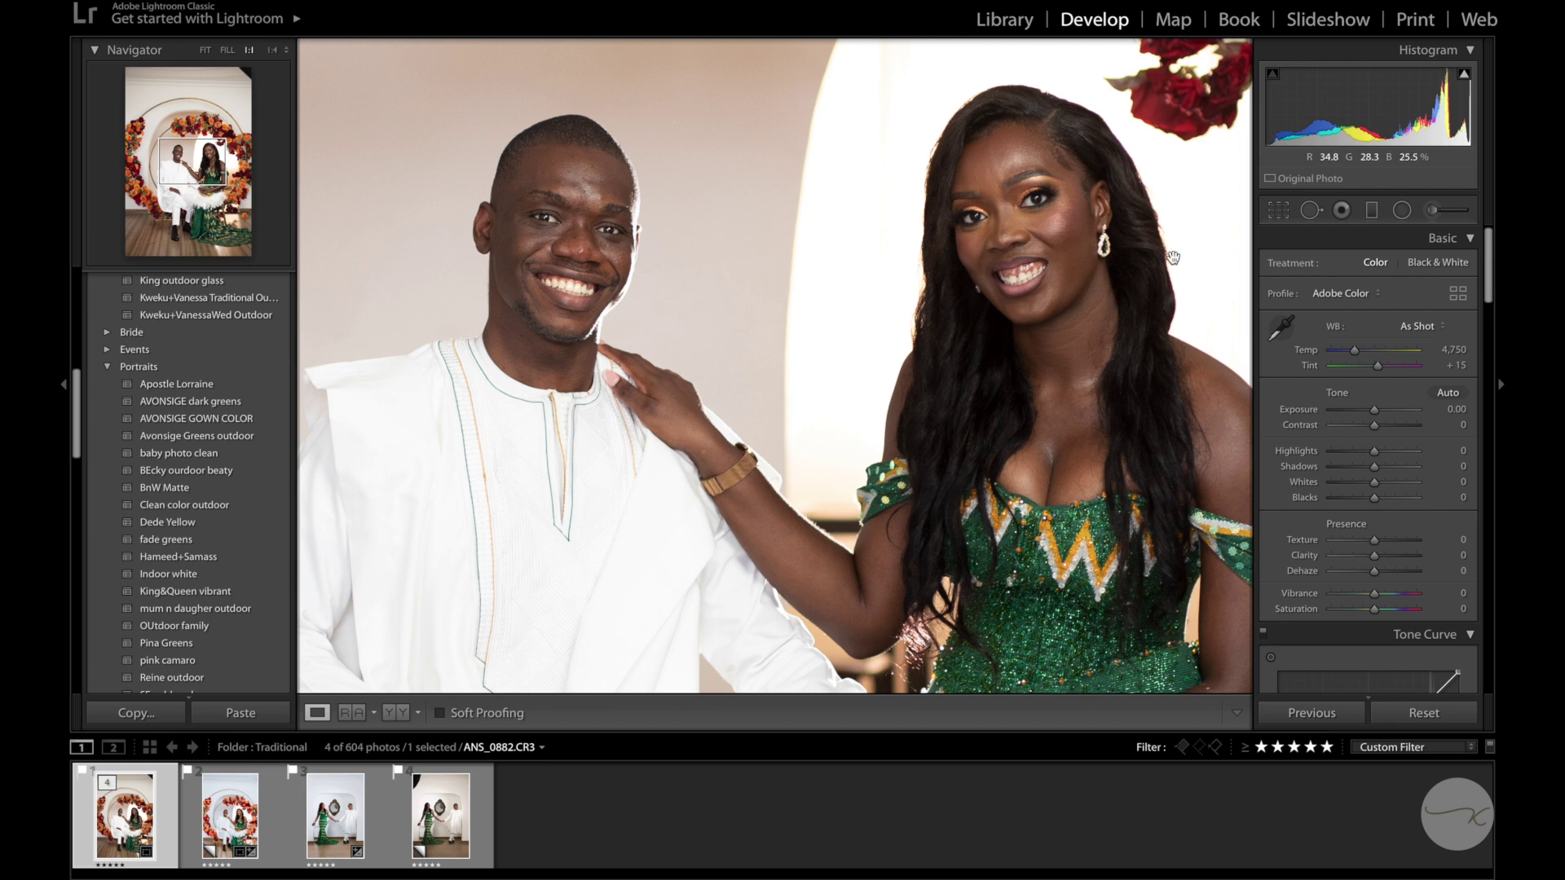
left_click(1432, 210)
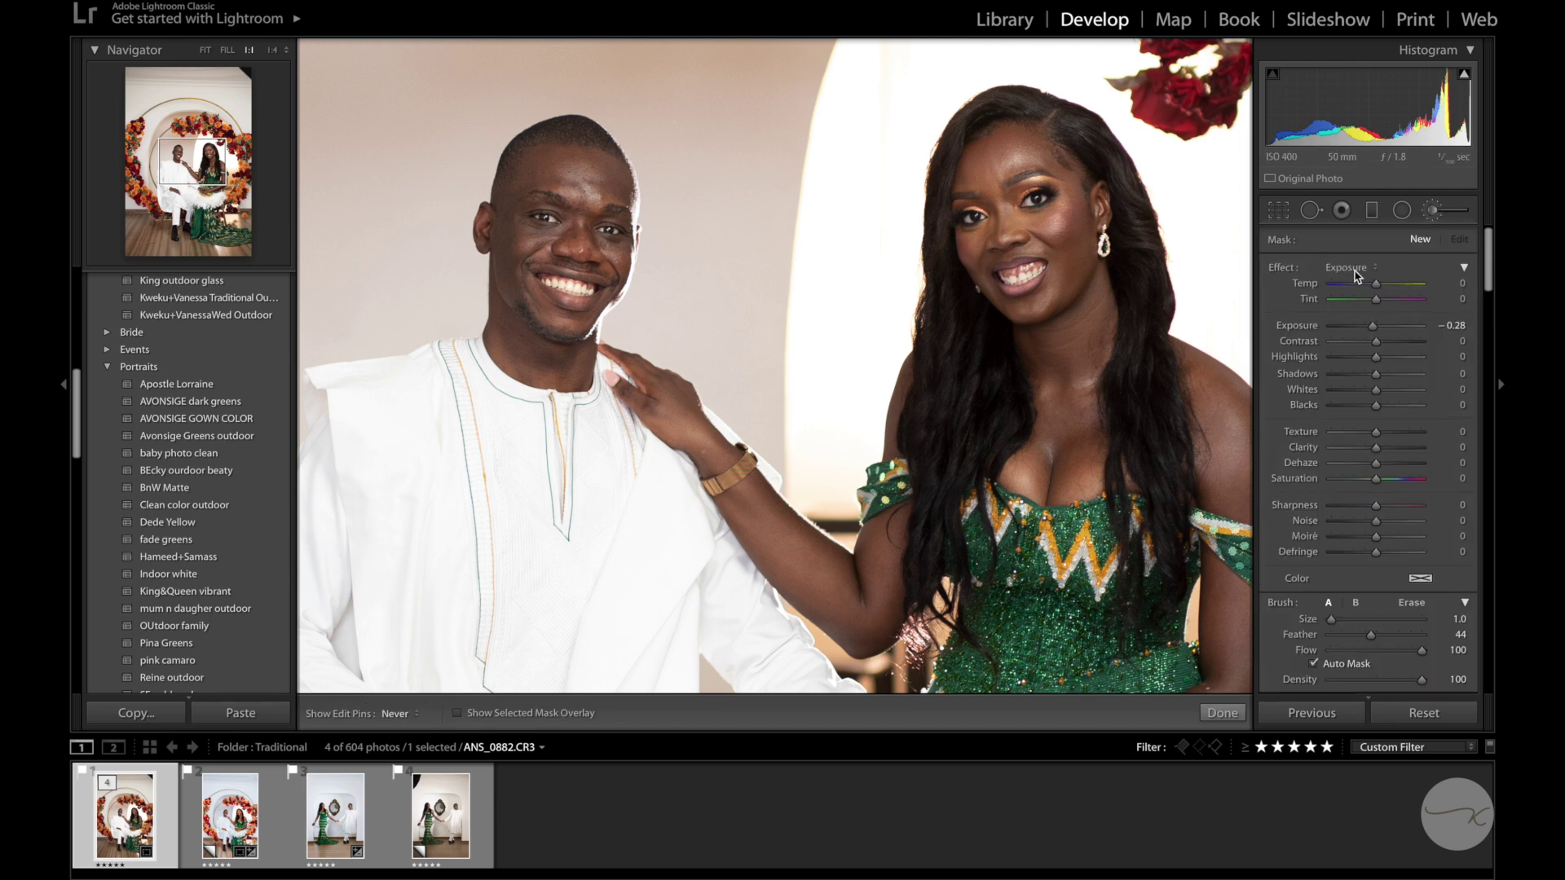
left_click(1357, 272)
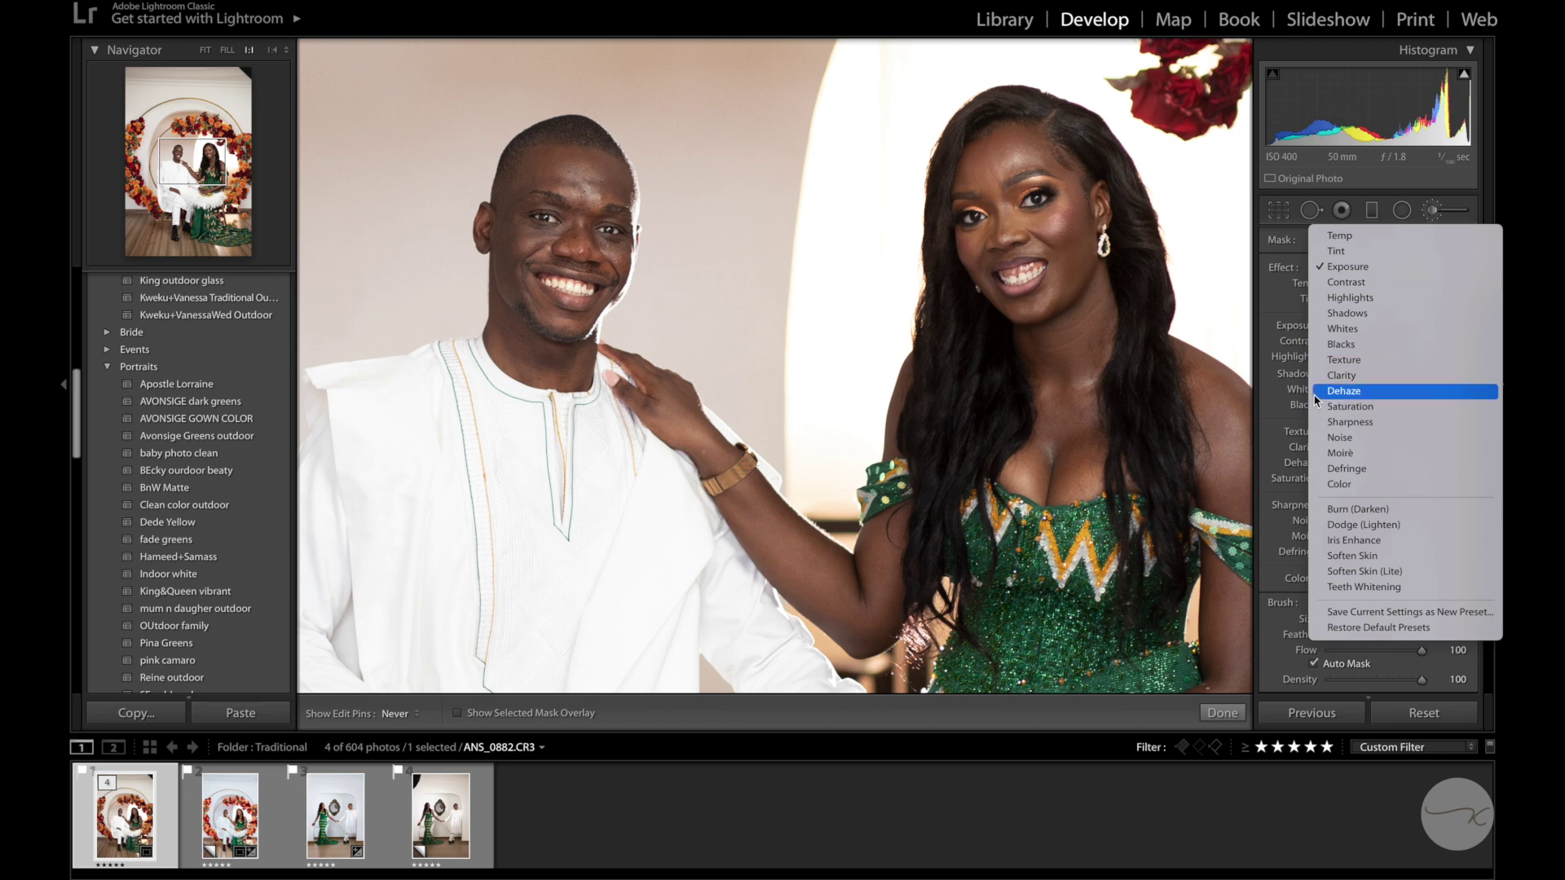
left_click(1359, 410)
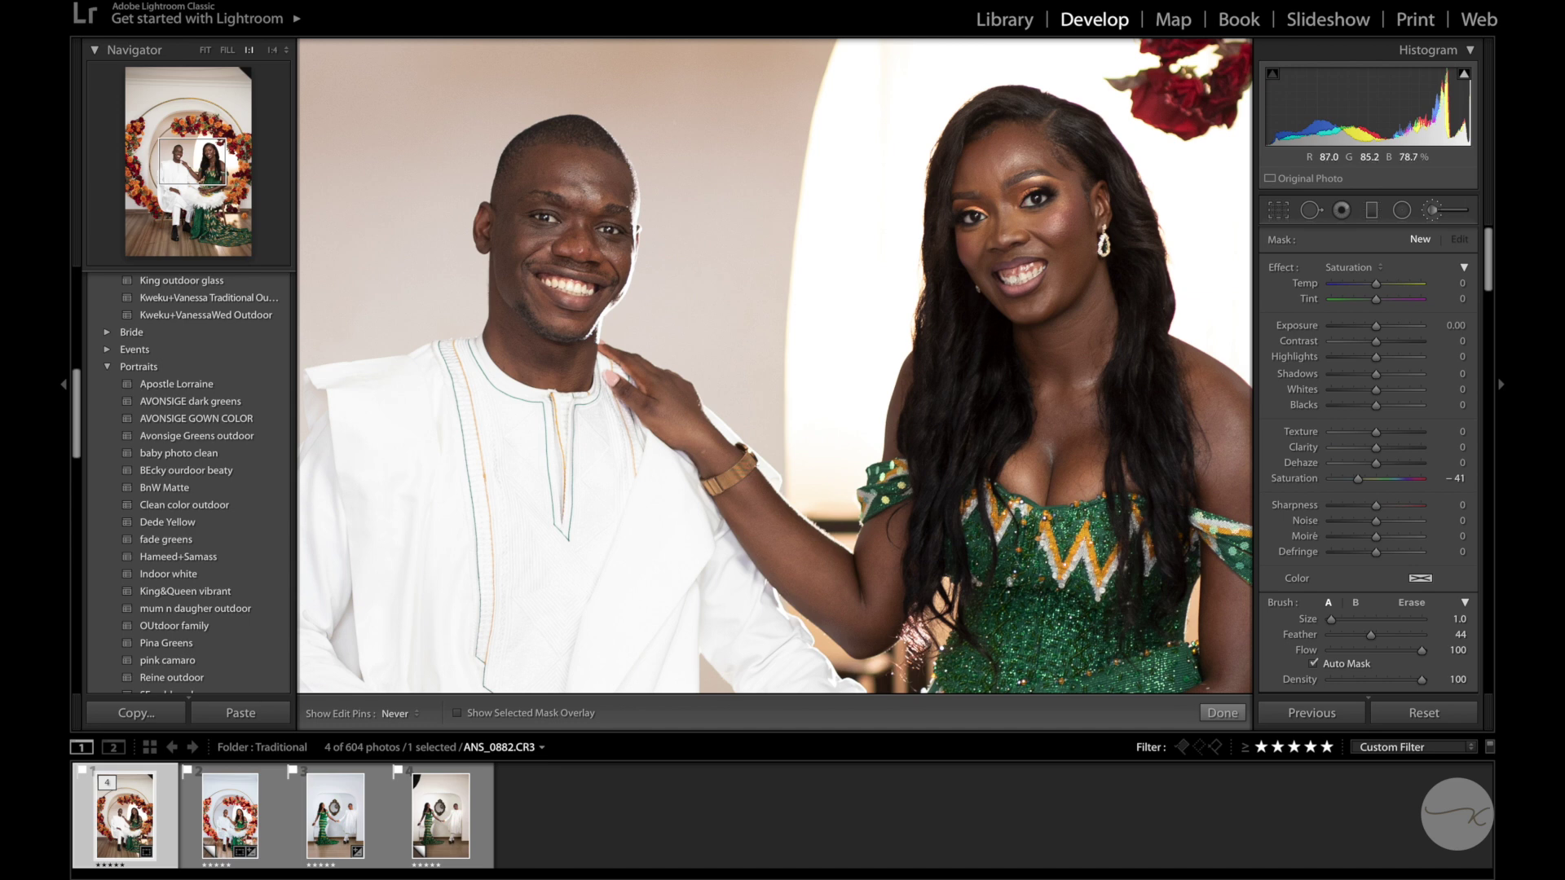
left_click_drag(1358, 480, 1354, 481)
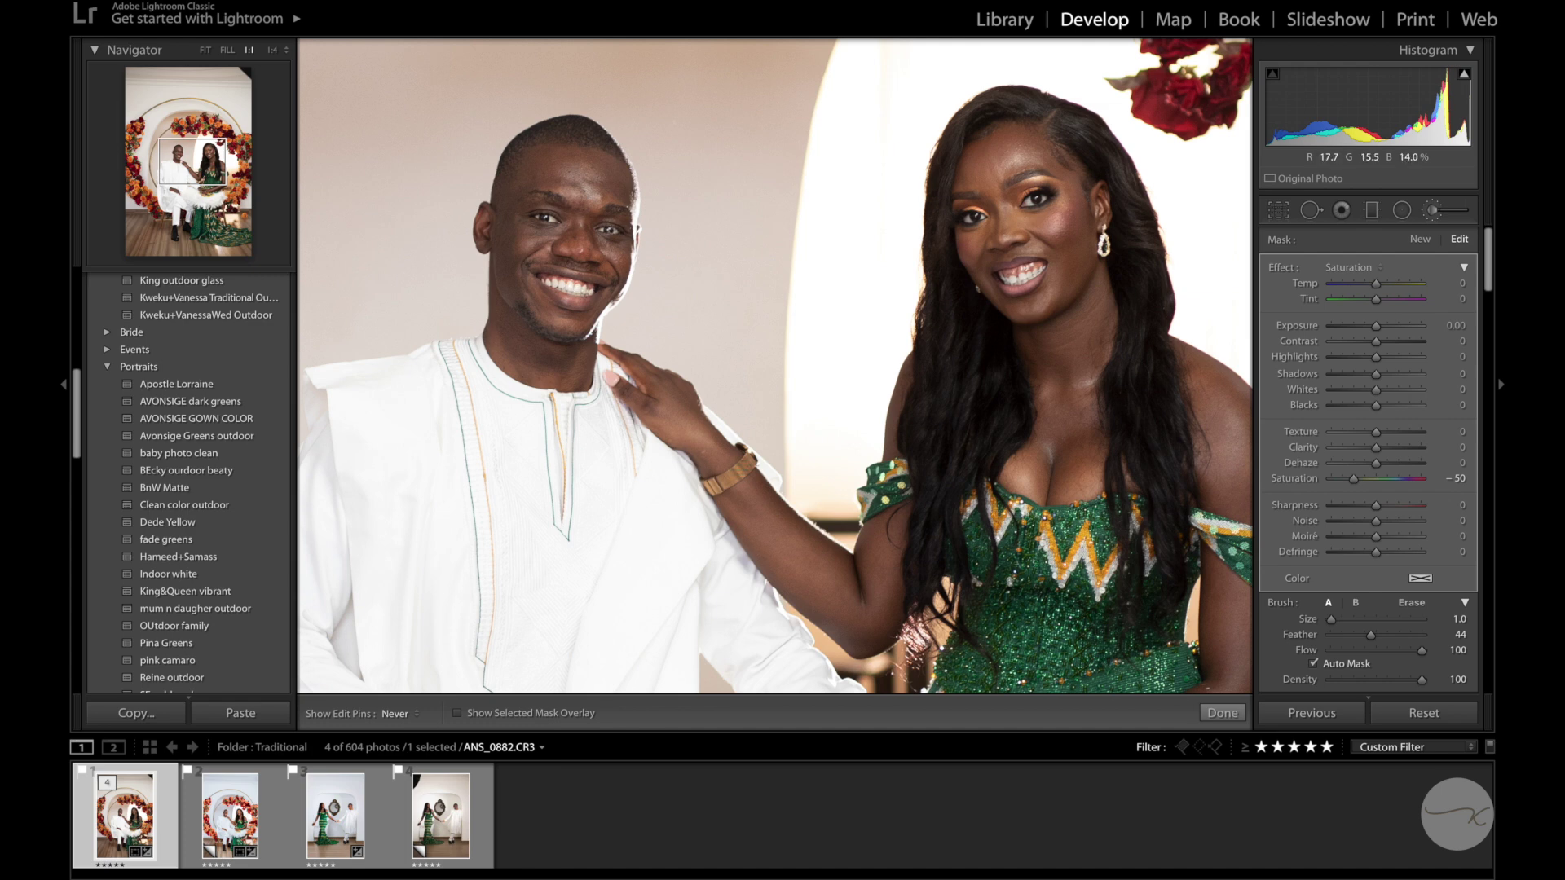
key("bracketleft")
key("bracketright")
Set the brush mask's Whites to 12 and Highlights to 10, finish the brush edit and return to the full photo
left_click(1386, 392)
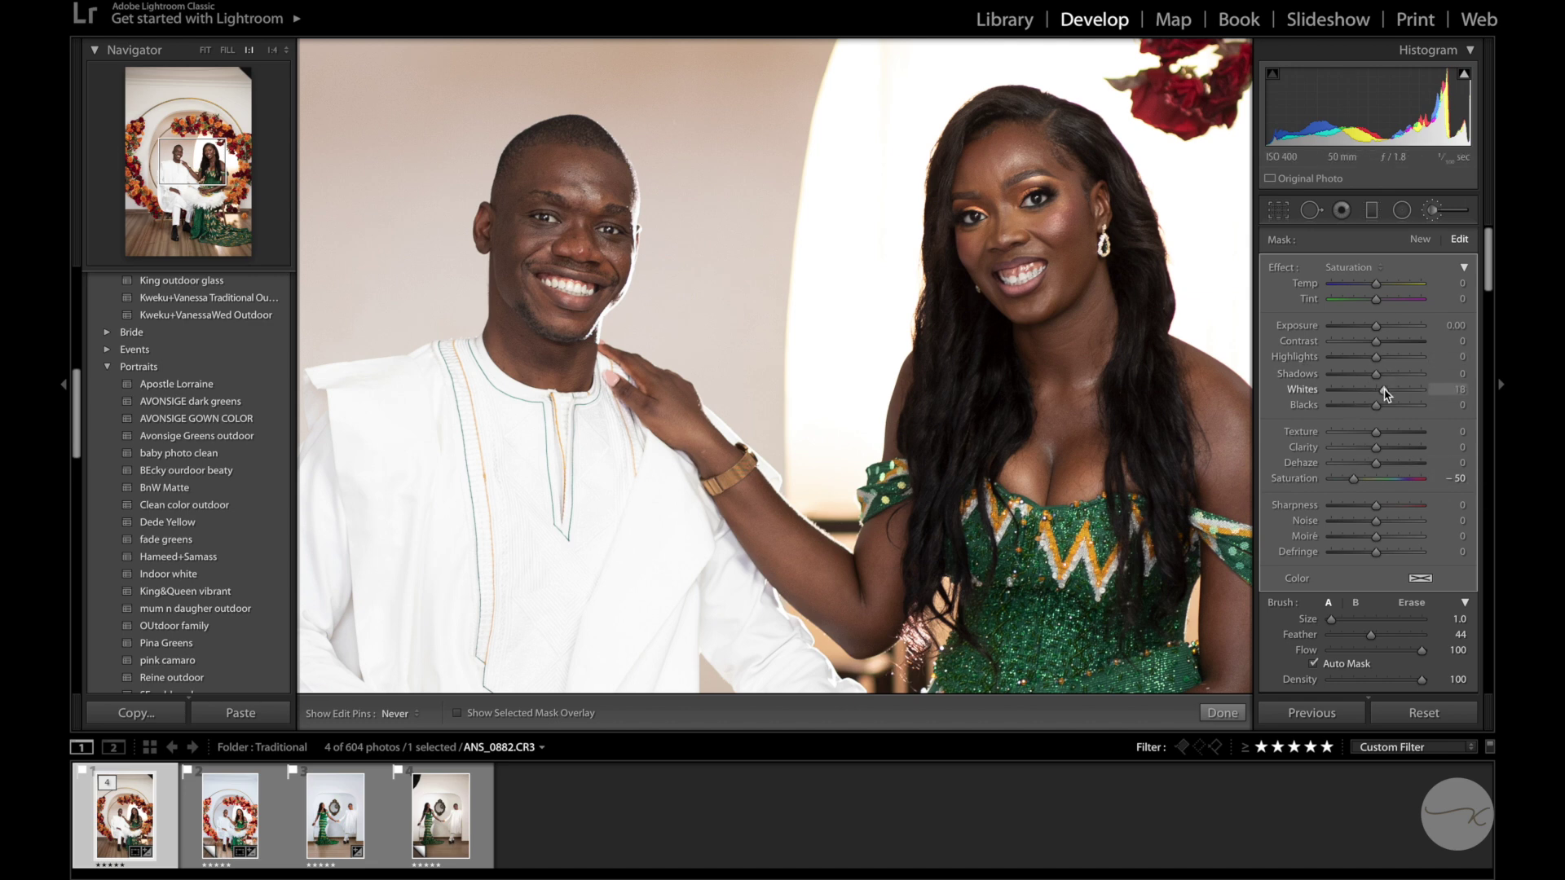
left_click_drag(1385, 393, 1380, 392)
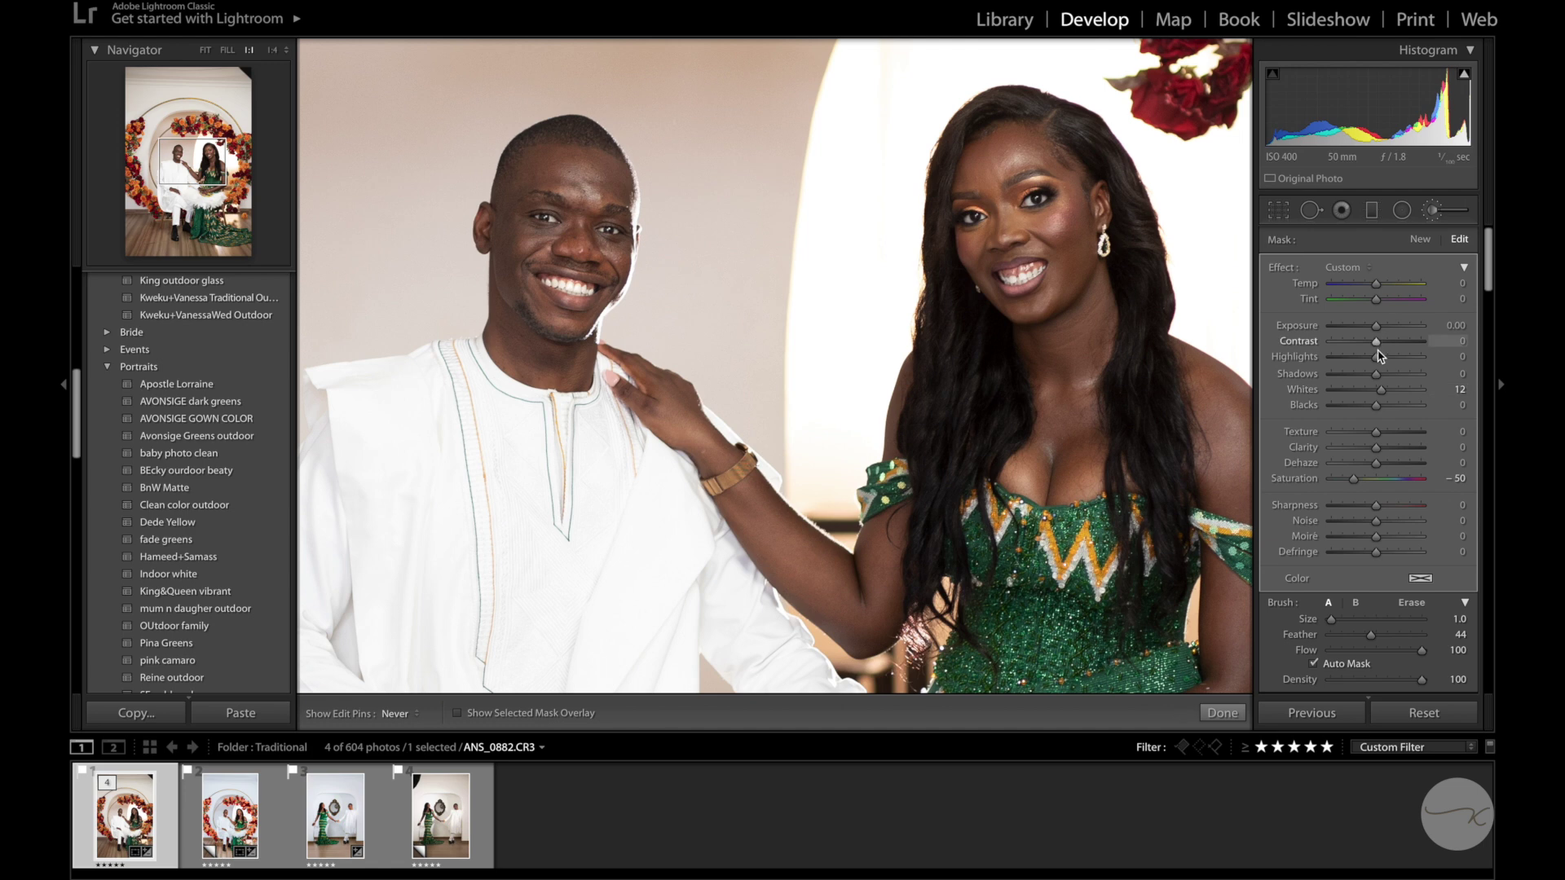
left_click(1381, 359)
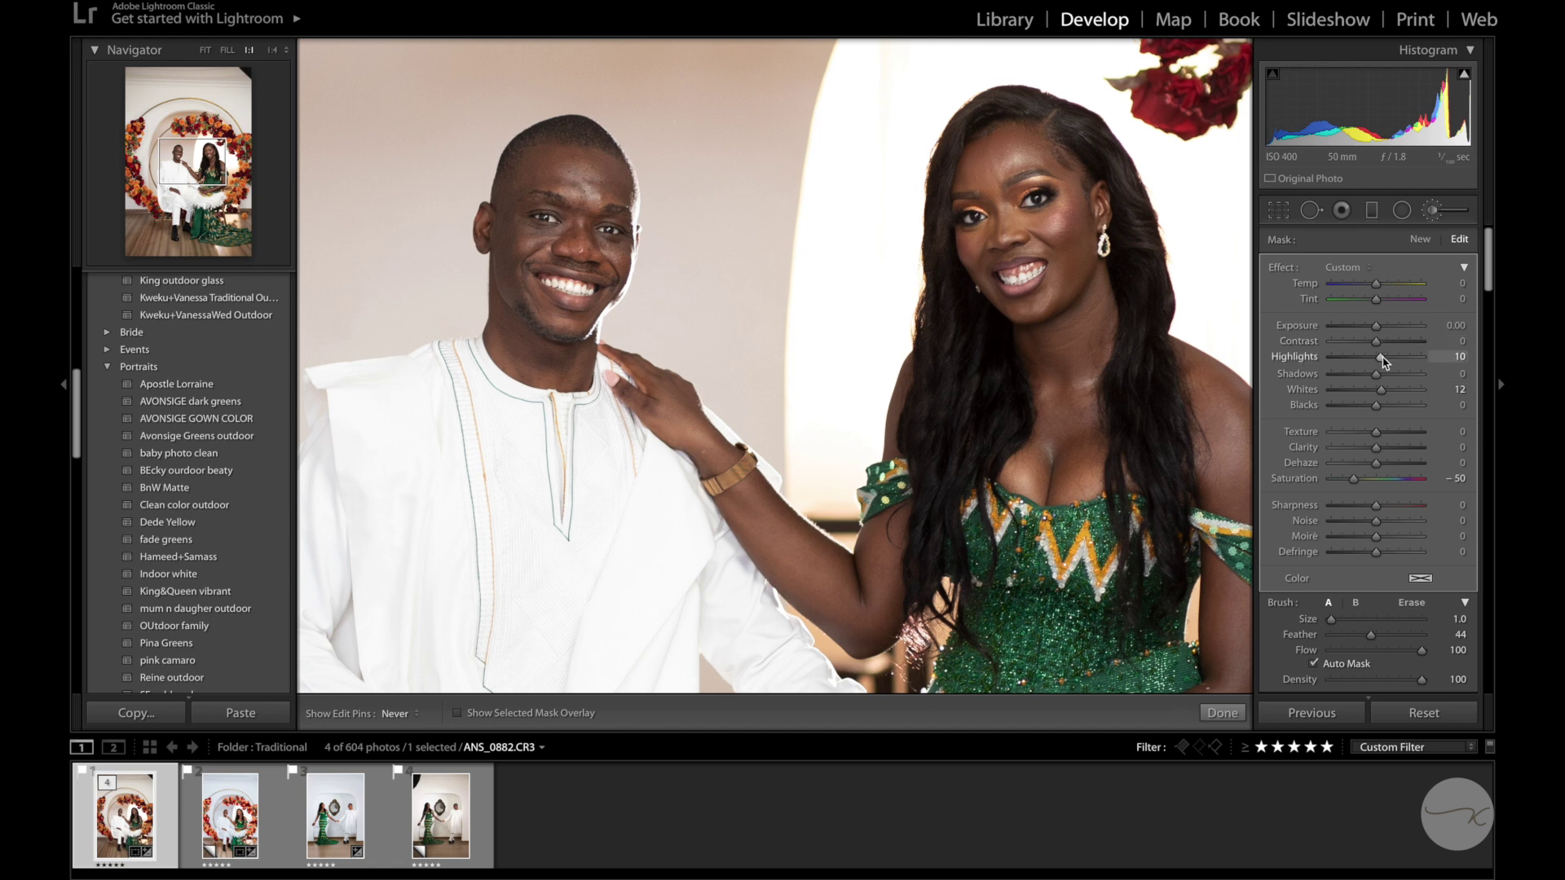
left_click(1222, 712)
left_click(1027, 298)
left_click(1026, 299)
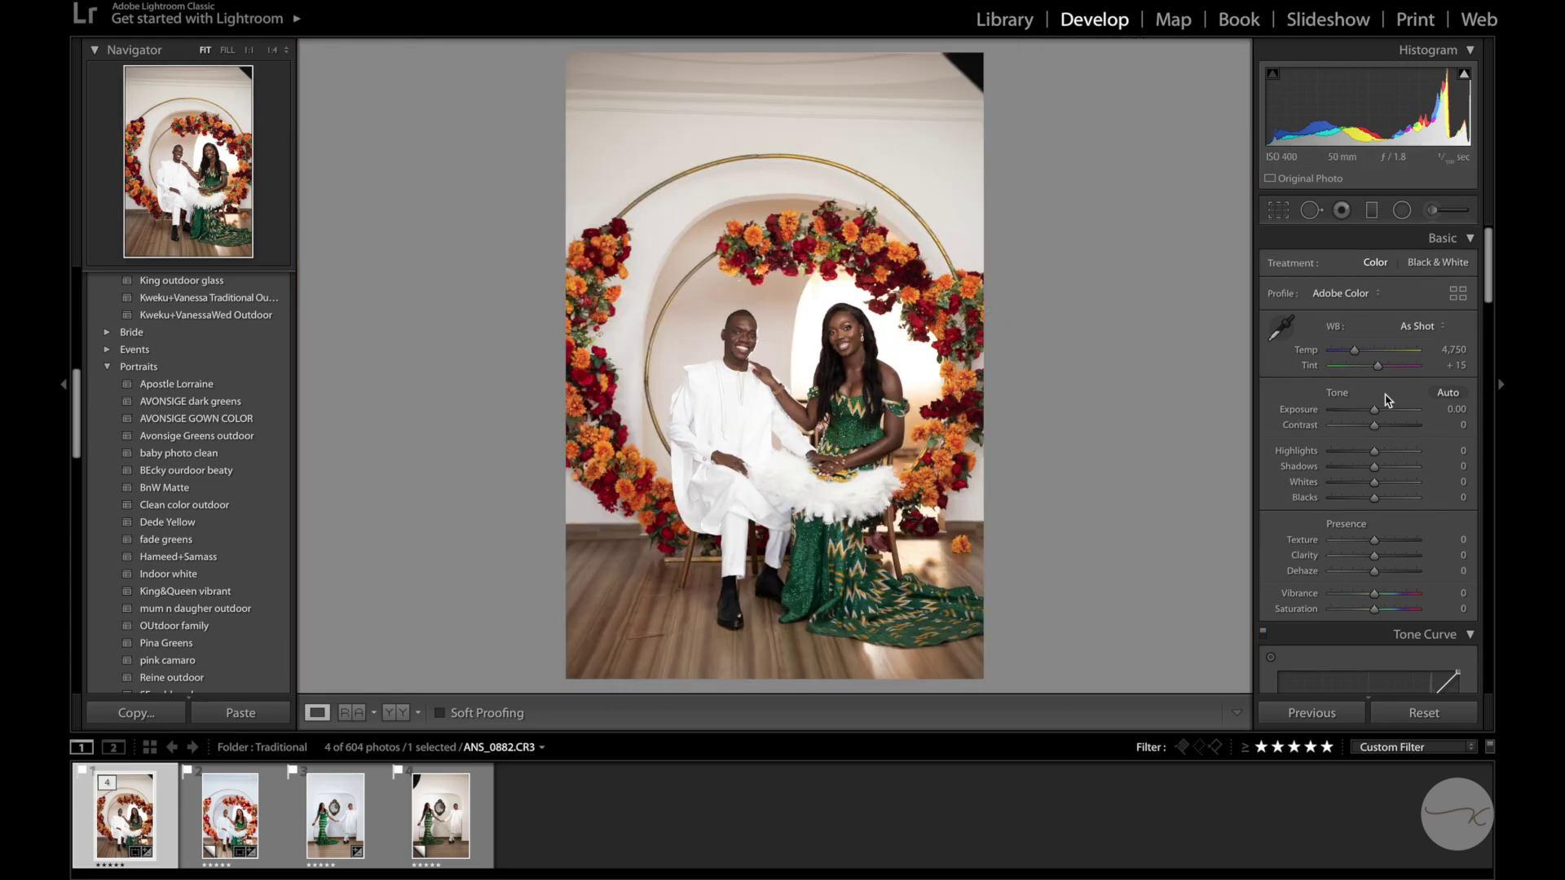
Adjust the basic tones: Temp 4,827, Exposure +0.30, Highlights -32, Whites +19, Blacks -25 and Vibrance +6
left_click_drag(1354, 350, 1356, 350)
left_click_drag(1374, 451, 1381, 412)
left_click_drag(1373, 497, 1381, 486)
left_click(1386, 482)
left_click_drag(1376, 595, 1379, 595)
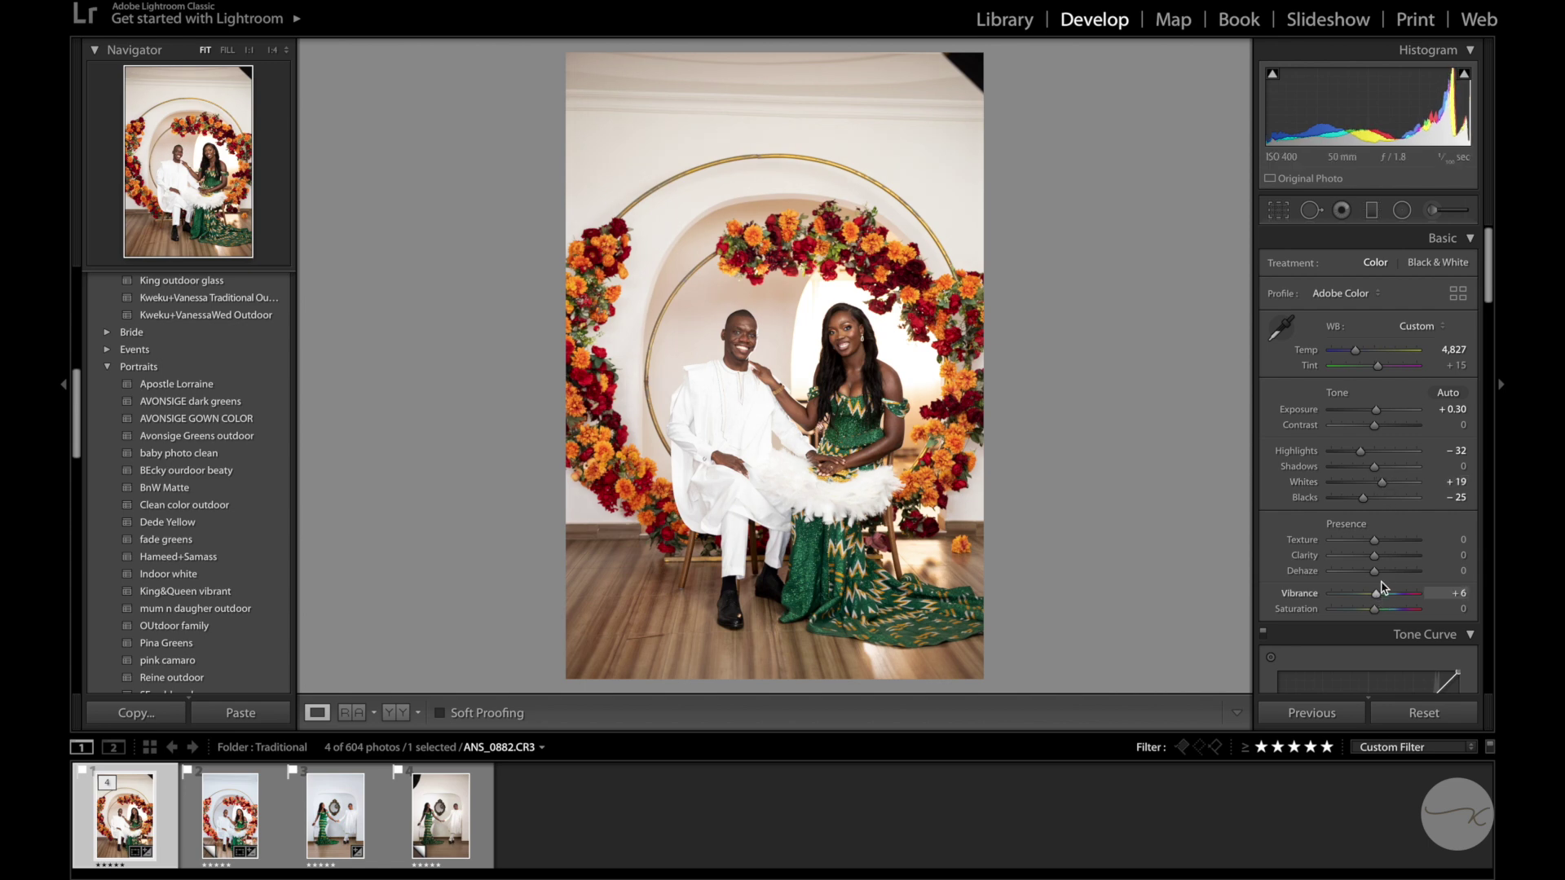
Shift the orange hue to -3 in the HSL adjustments
scroll(1397, 552, "down", 5)
scroll(1399, 551, "down", 2)
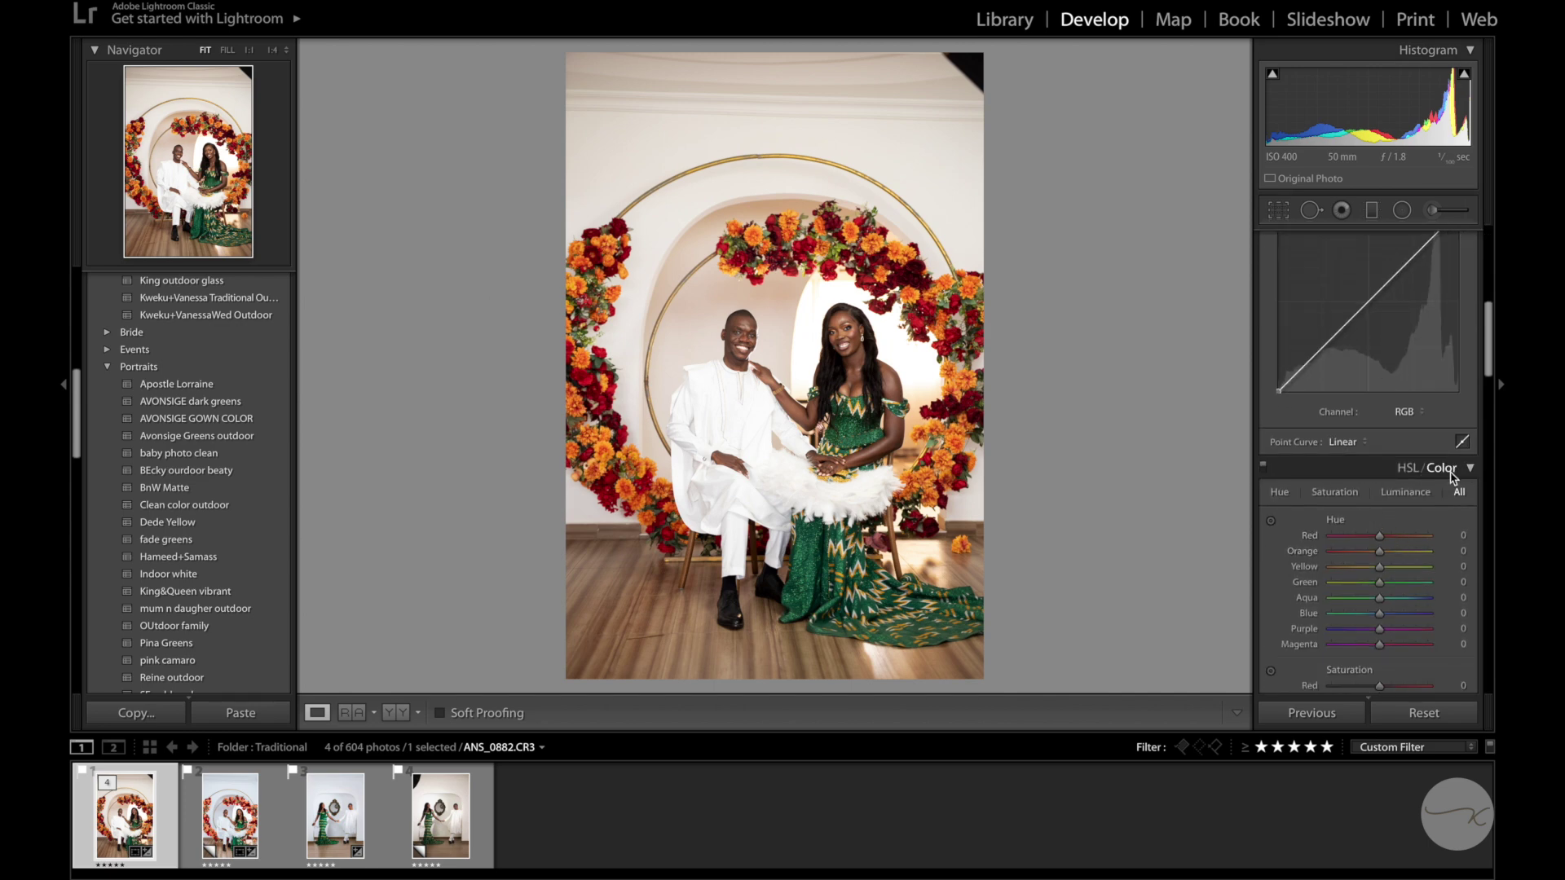
scroll(1390, 522, "down", 2)
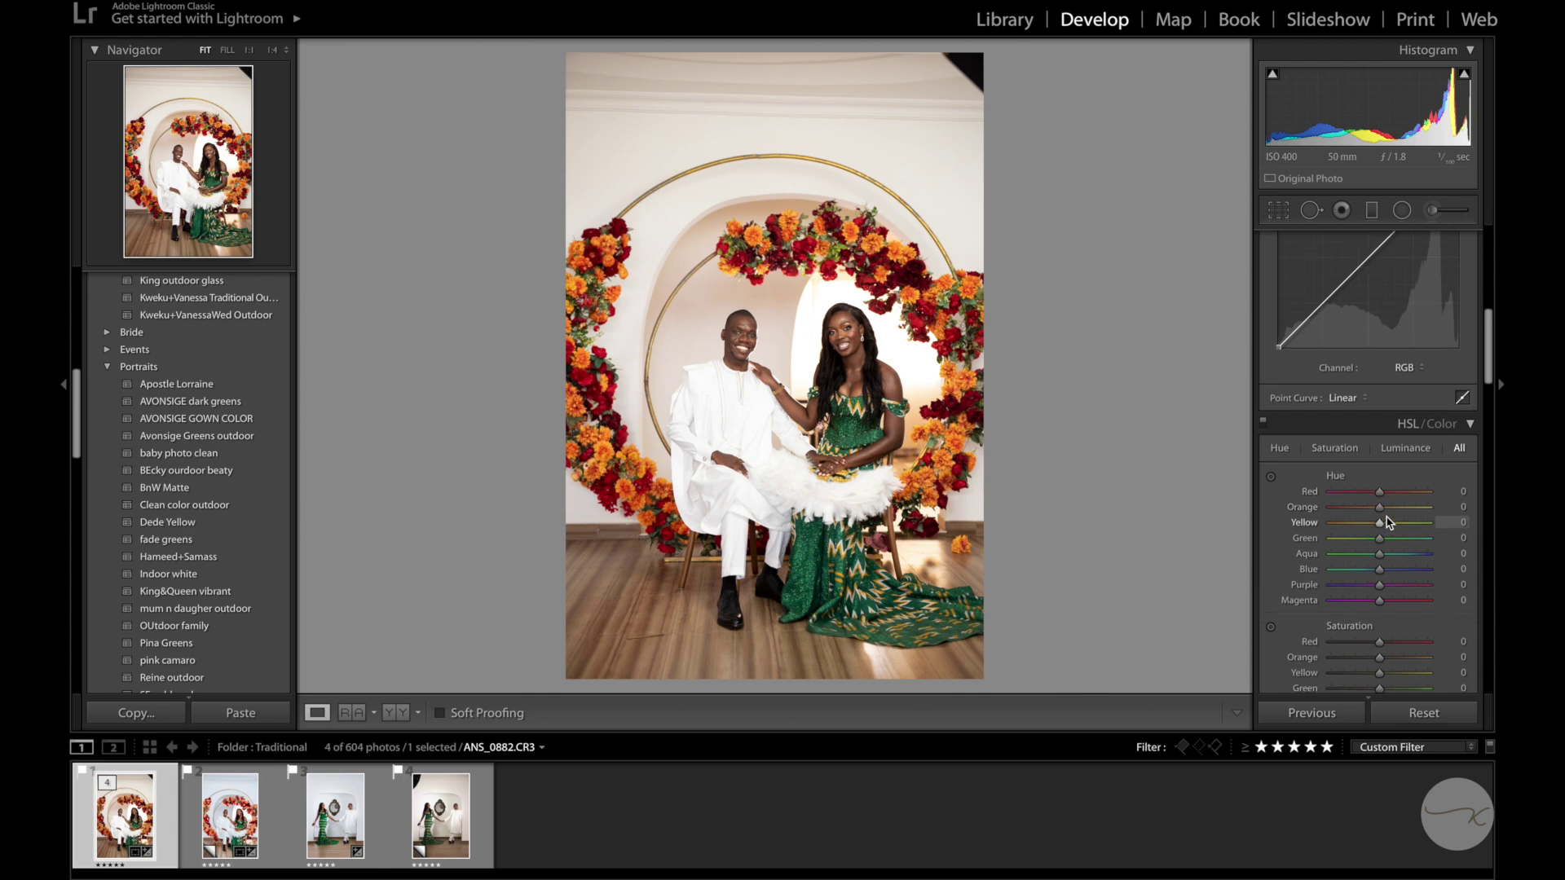
left_click_drag(1381, 489, 1380, 488)
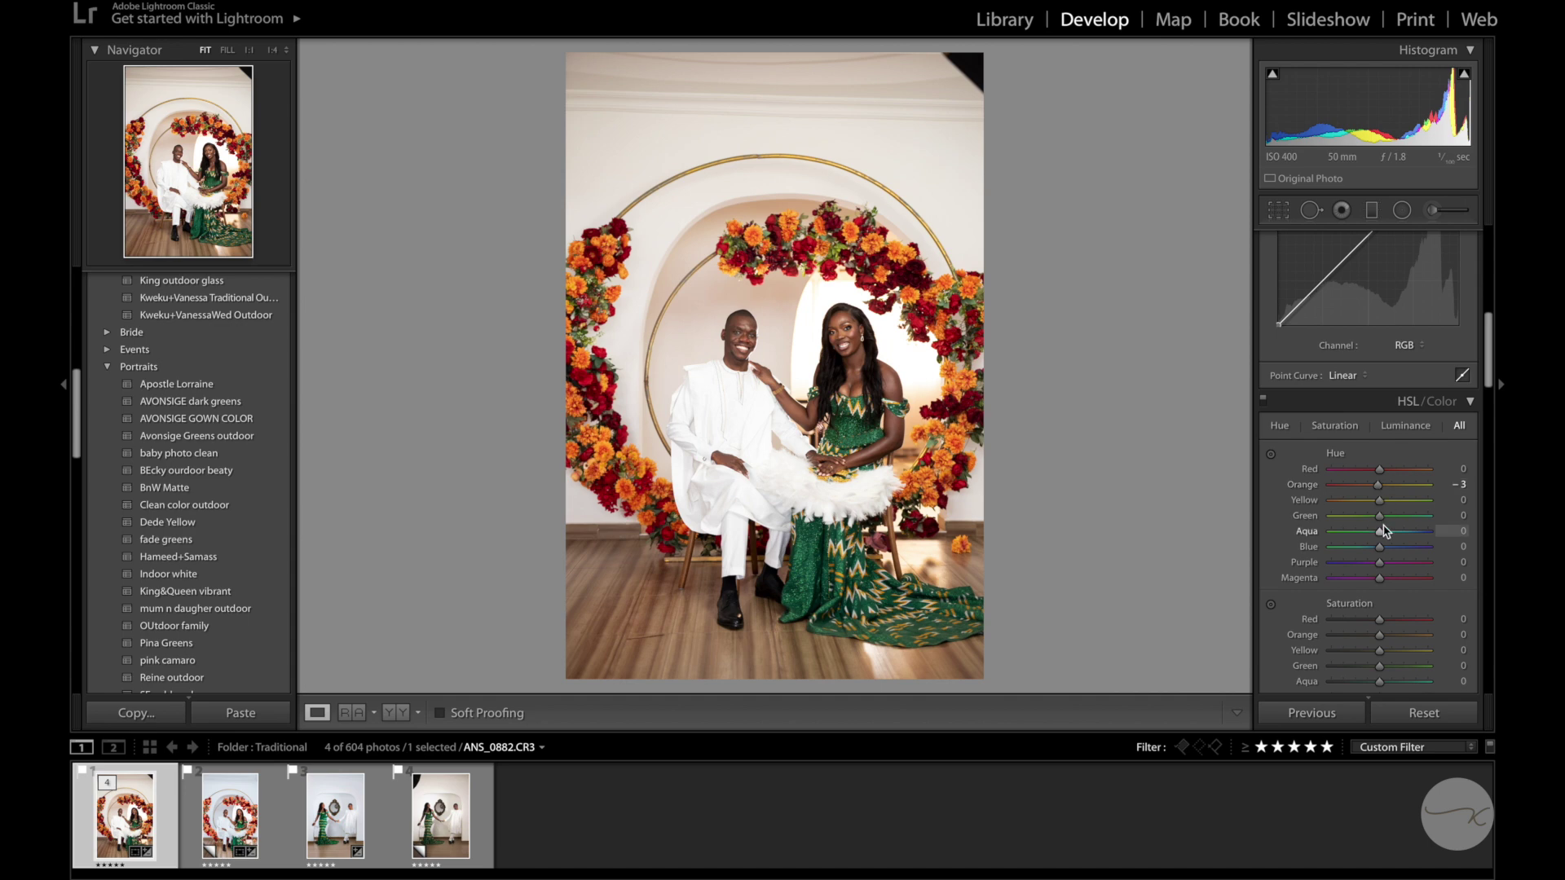
Set the HSL saturation to +9 for red, -4 for orange, -92 for yellow and +22 for green
scroll(1383, 526, "down", 1)
scroll(1380, 594, "down", 2)
left_click_drag(1379, 557, 1382, 558)
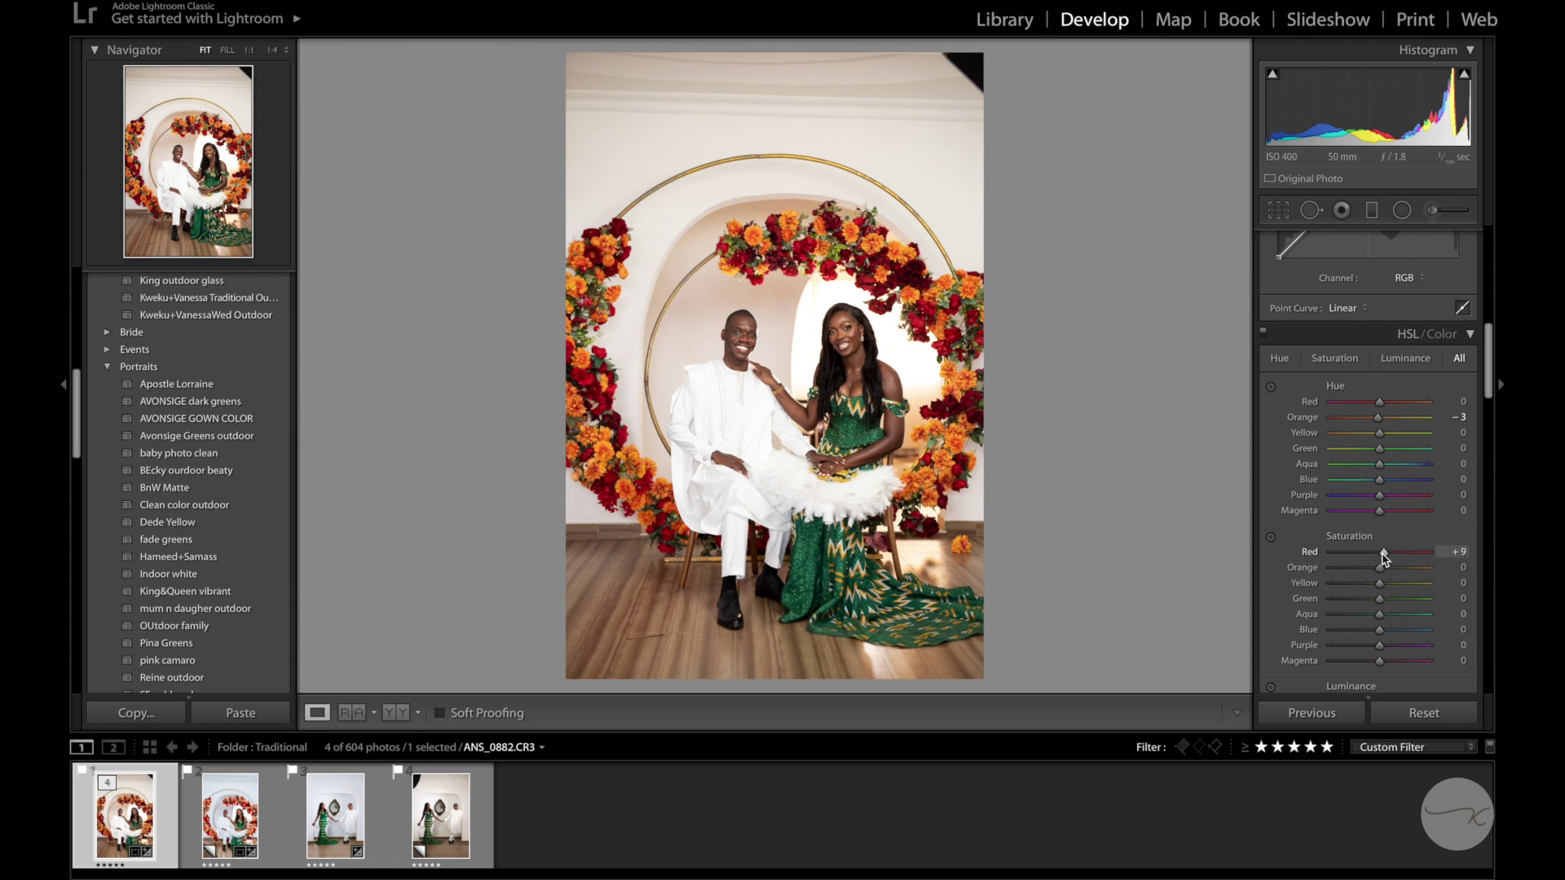
left_click(1344, 584)
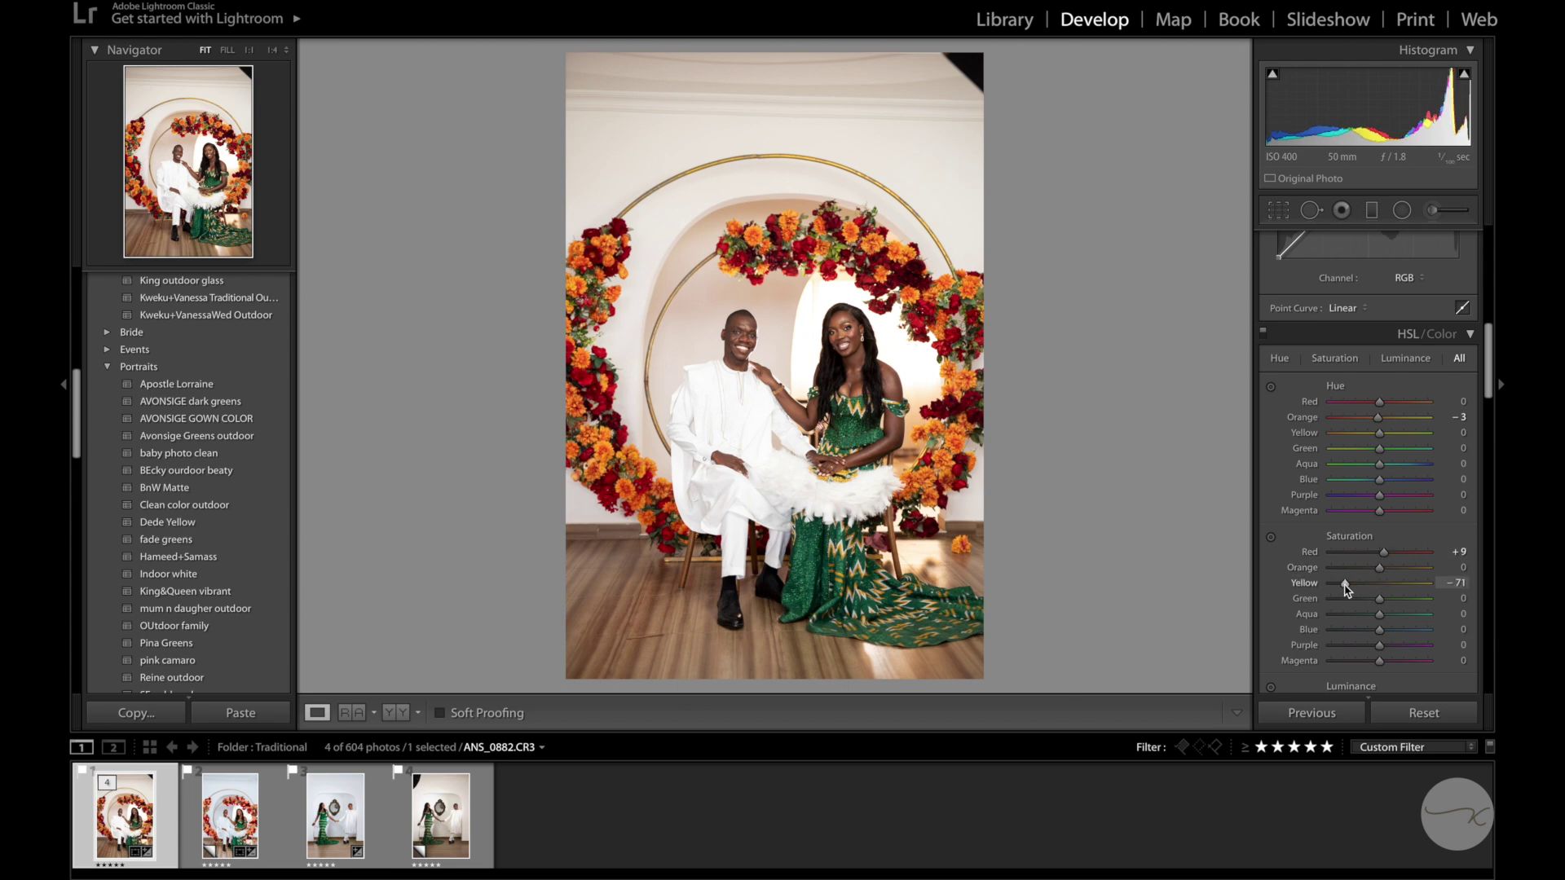
left_click_drag(1344, 583, 1335, 587)
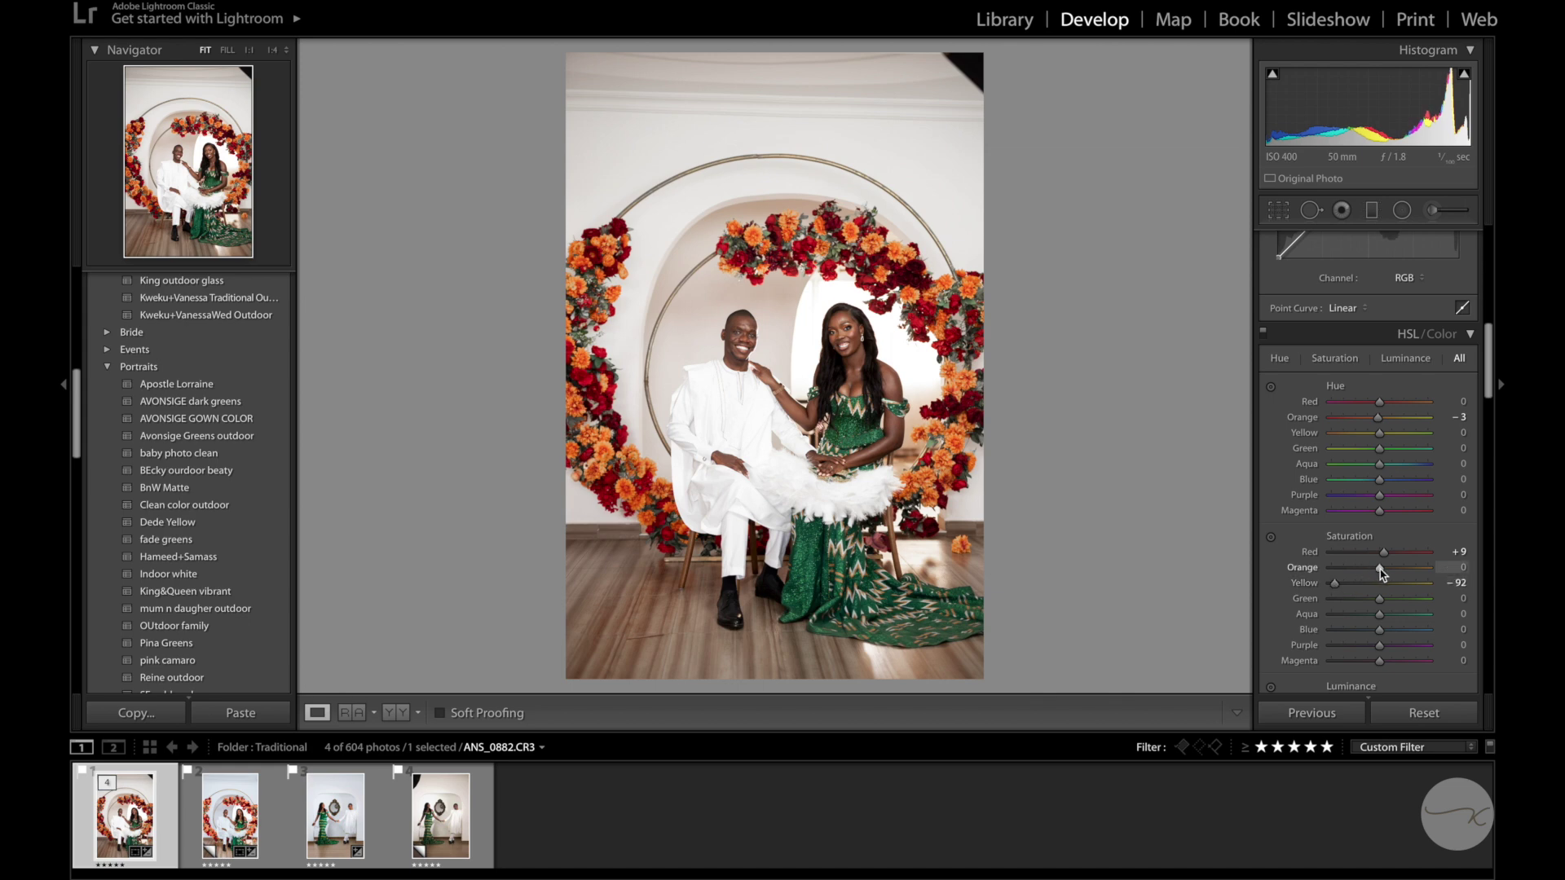
left_click_drag(1379, 569, 1378, 570)
left_click_drag(1380, 600, 1392, 607)
Set the HSL luminance to +10 for orange and +15 for yellow
scroll(1391, 606, "down", 5)
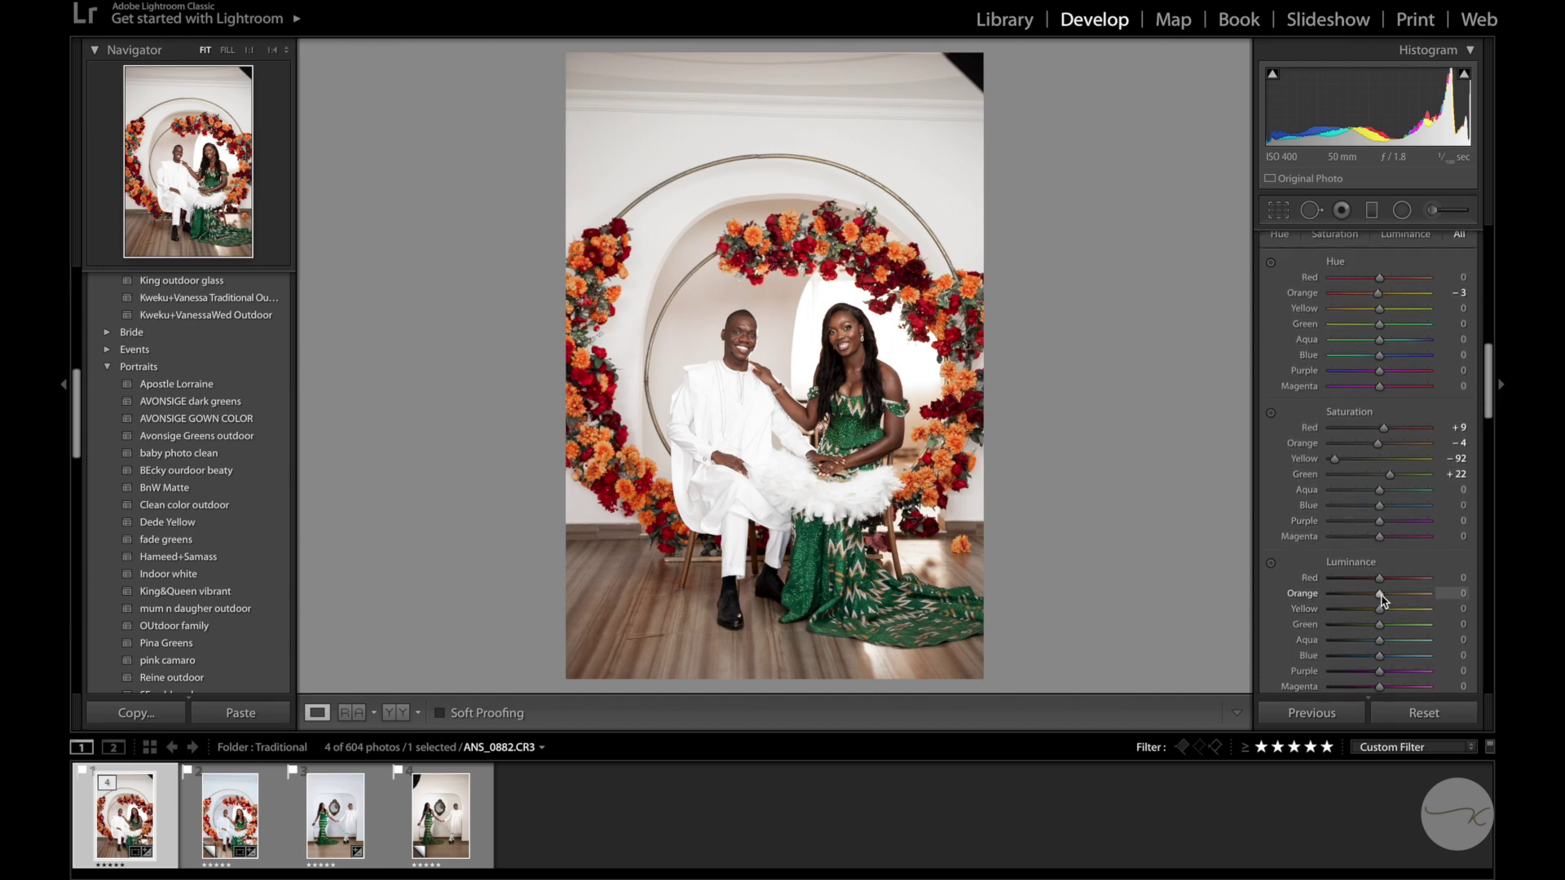
left_click_drag(1381, 600, 1386, 600)
left_click_drag(1385, 600, 1370, 601)
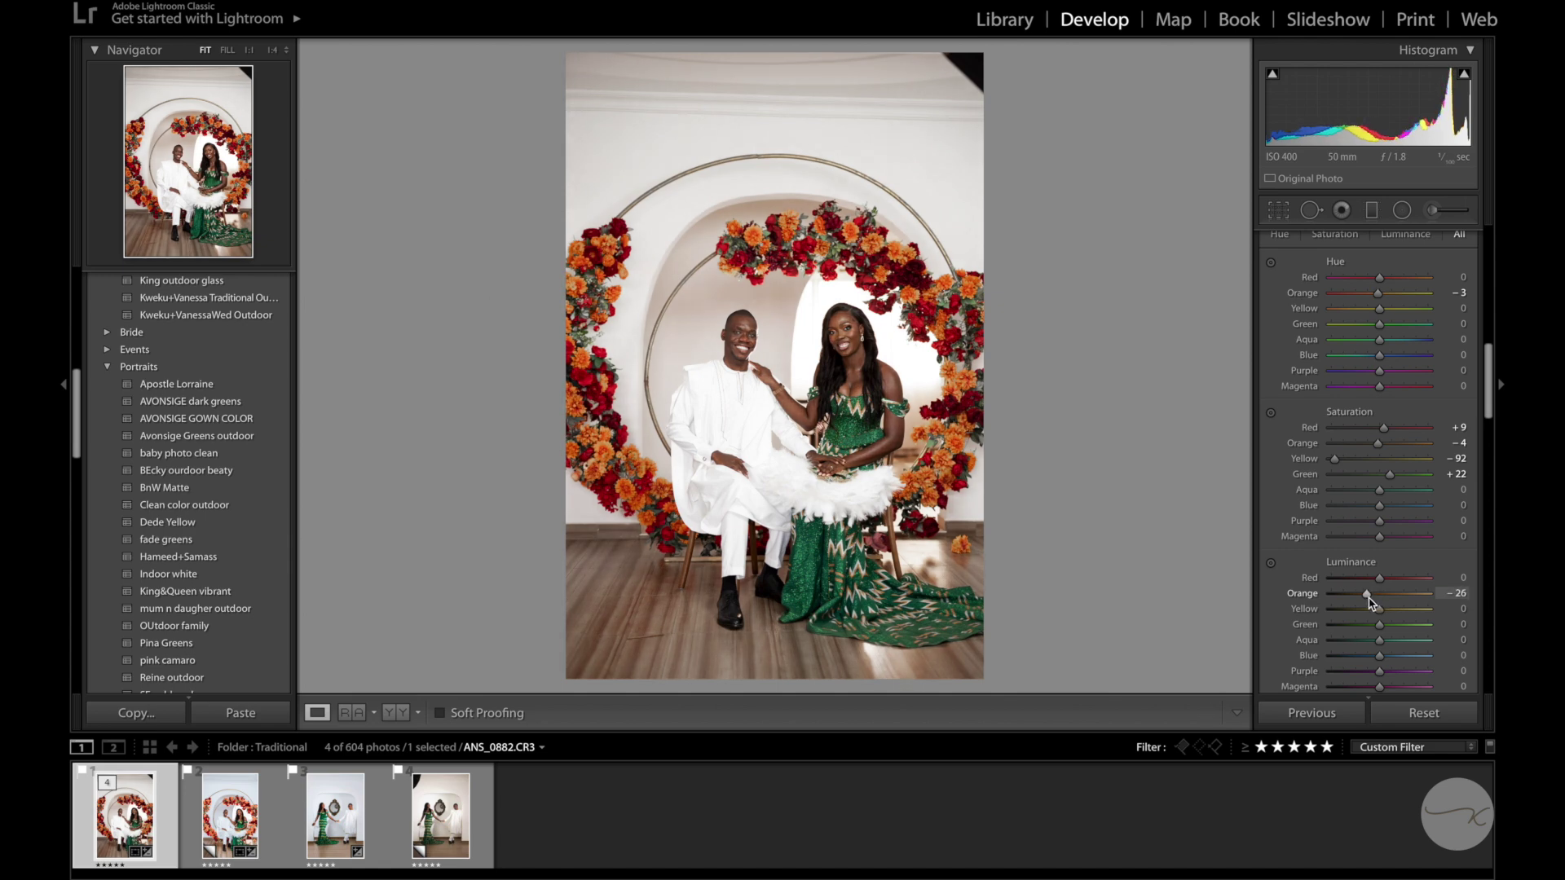
left_click_drag(1370, 603, 1387, 603)
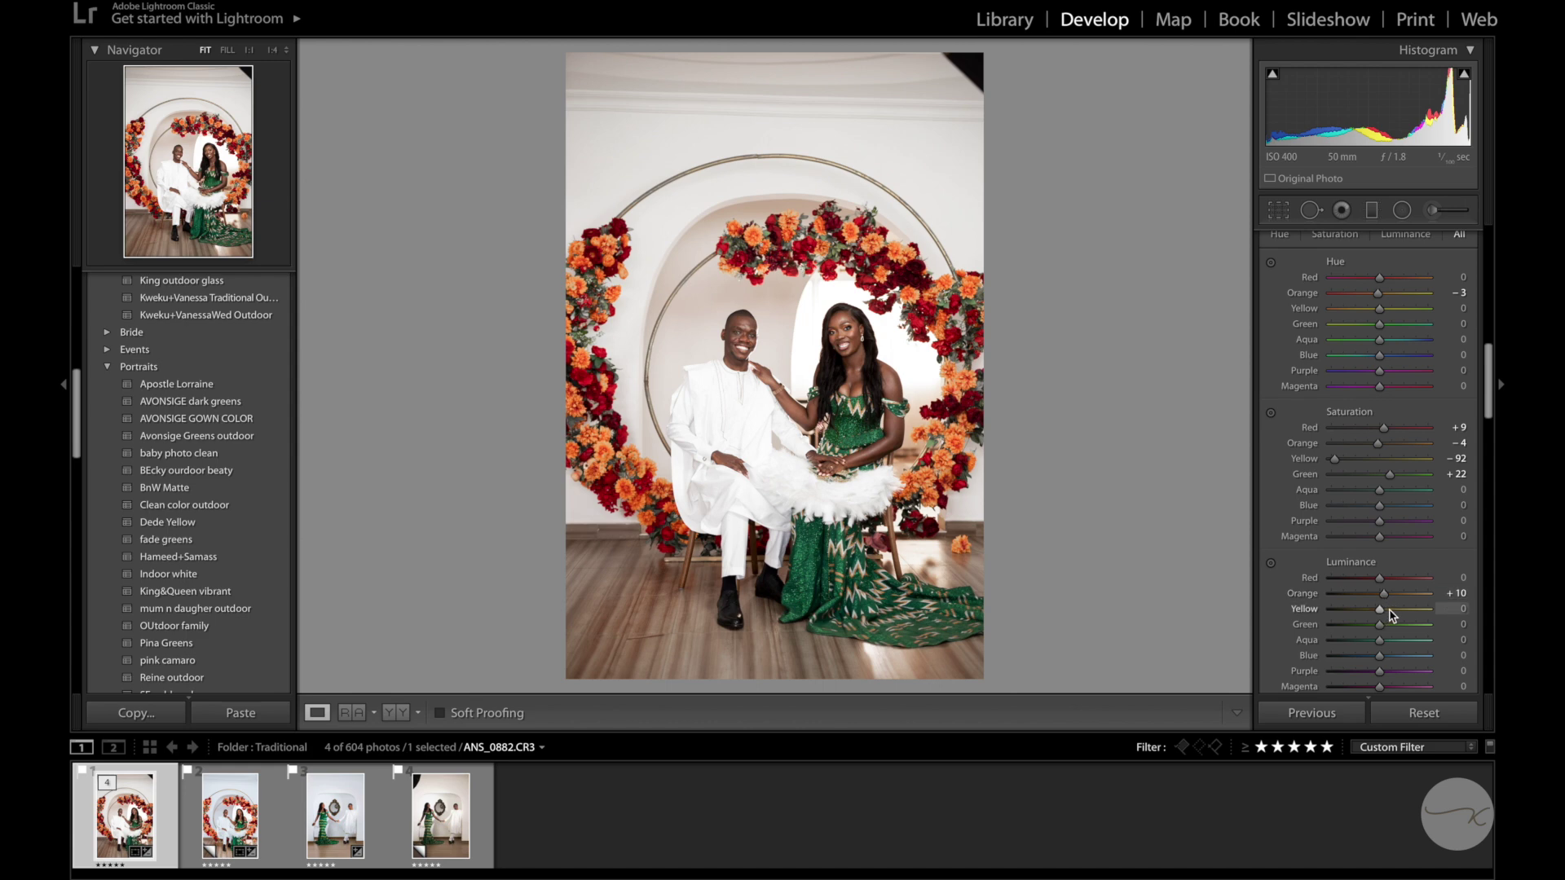
mouse_move(1390, 611)
left_mouse_down()
mouse_move(1368, 613)
mouse_move(1404, 617)
mouse_move(1388, 617)
left_mouse_up()
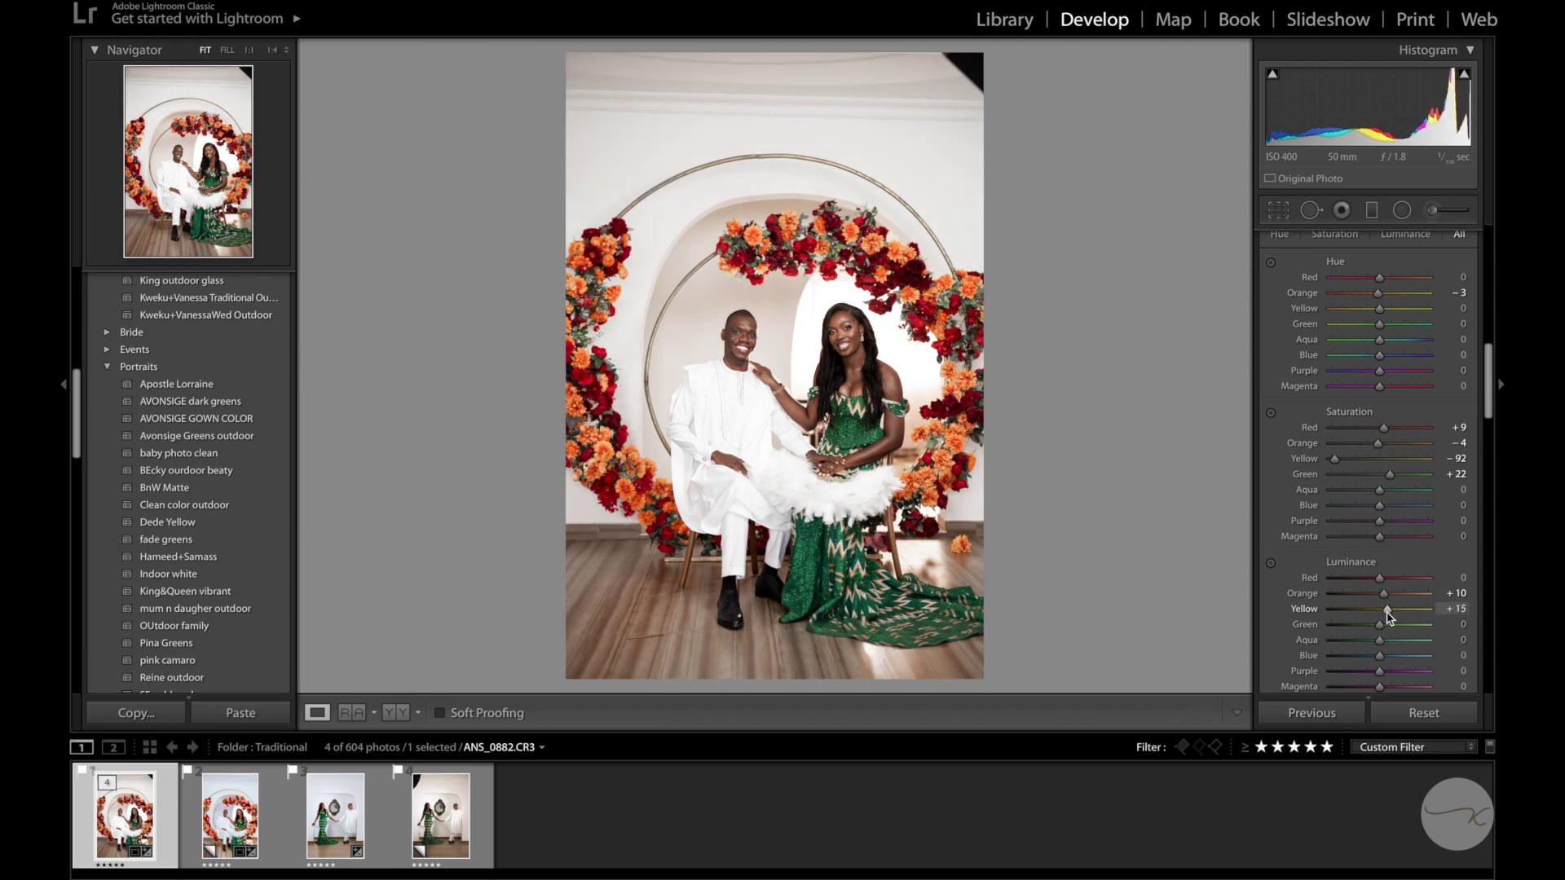
Set the luminance noise reduction to 10
scroll(1394, 623, "down", 3)
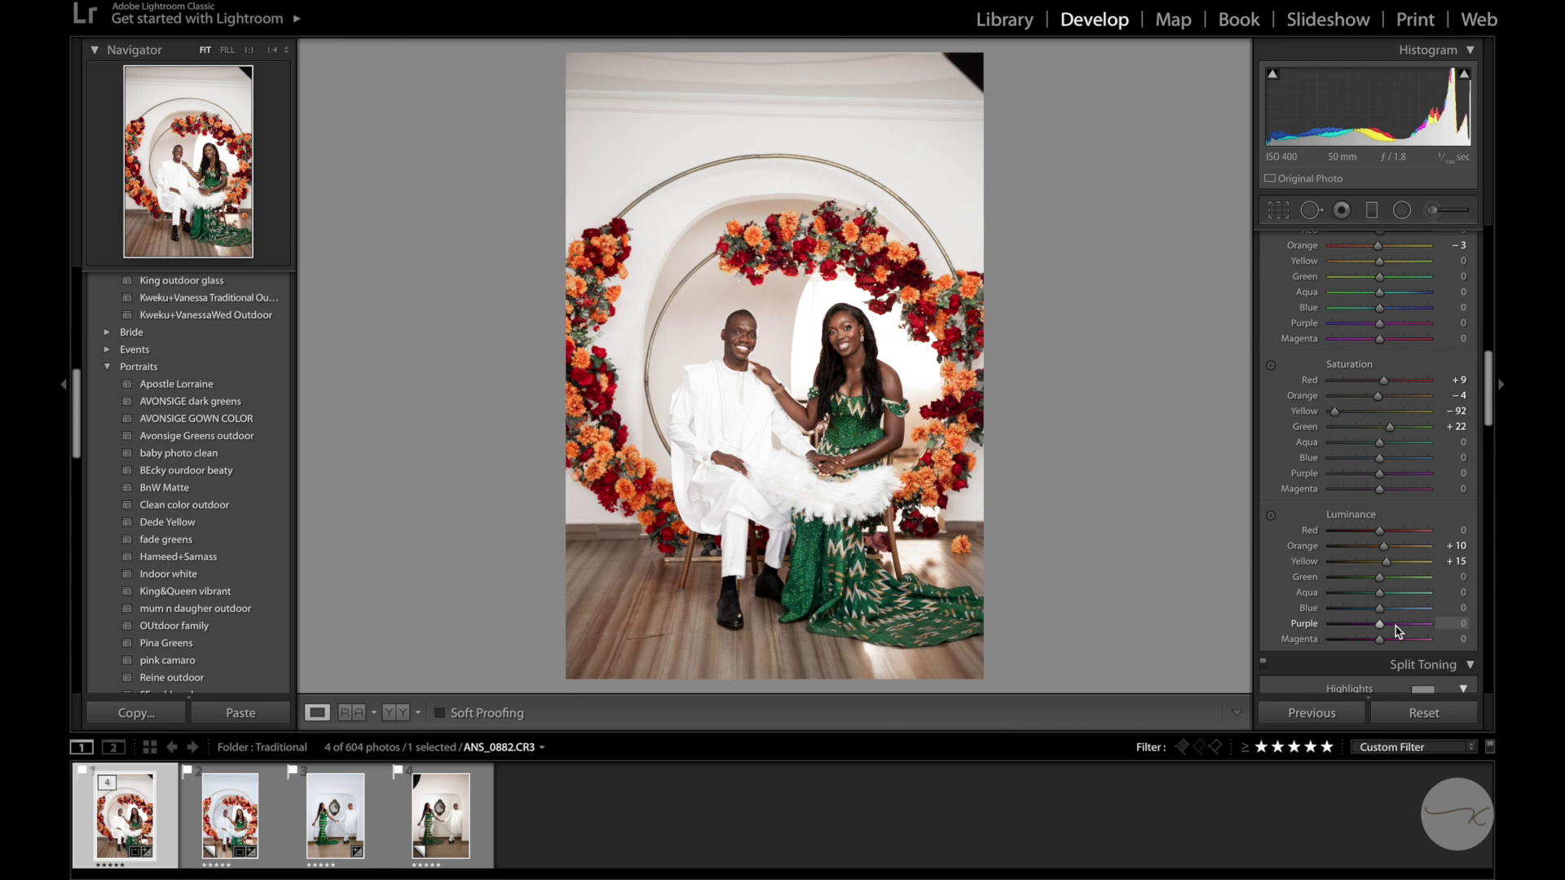
scroll(1394, 627, "down", 8)
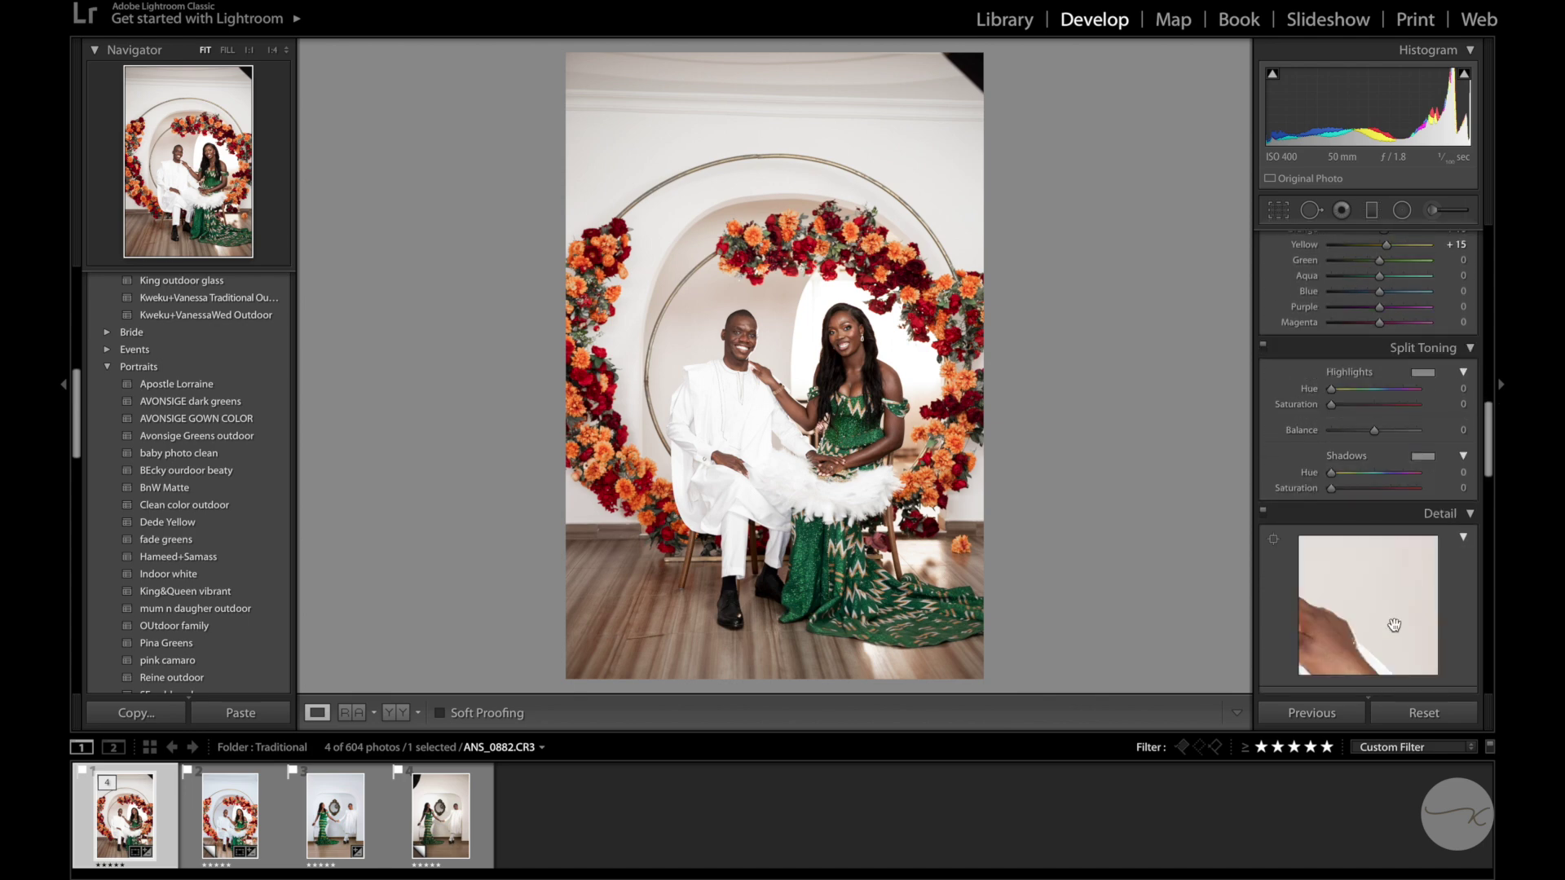
scroll(1394, 455, "down", 1)
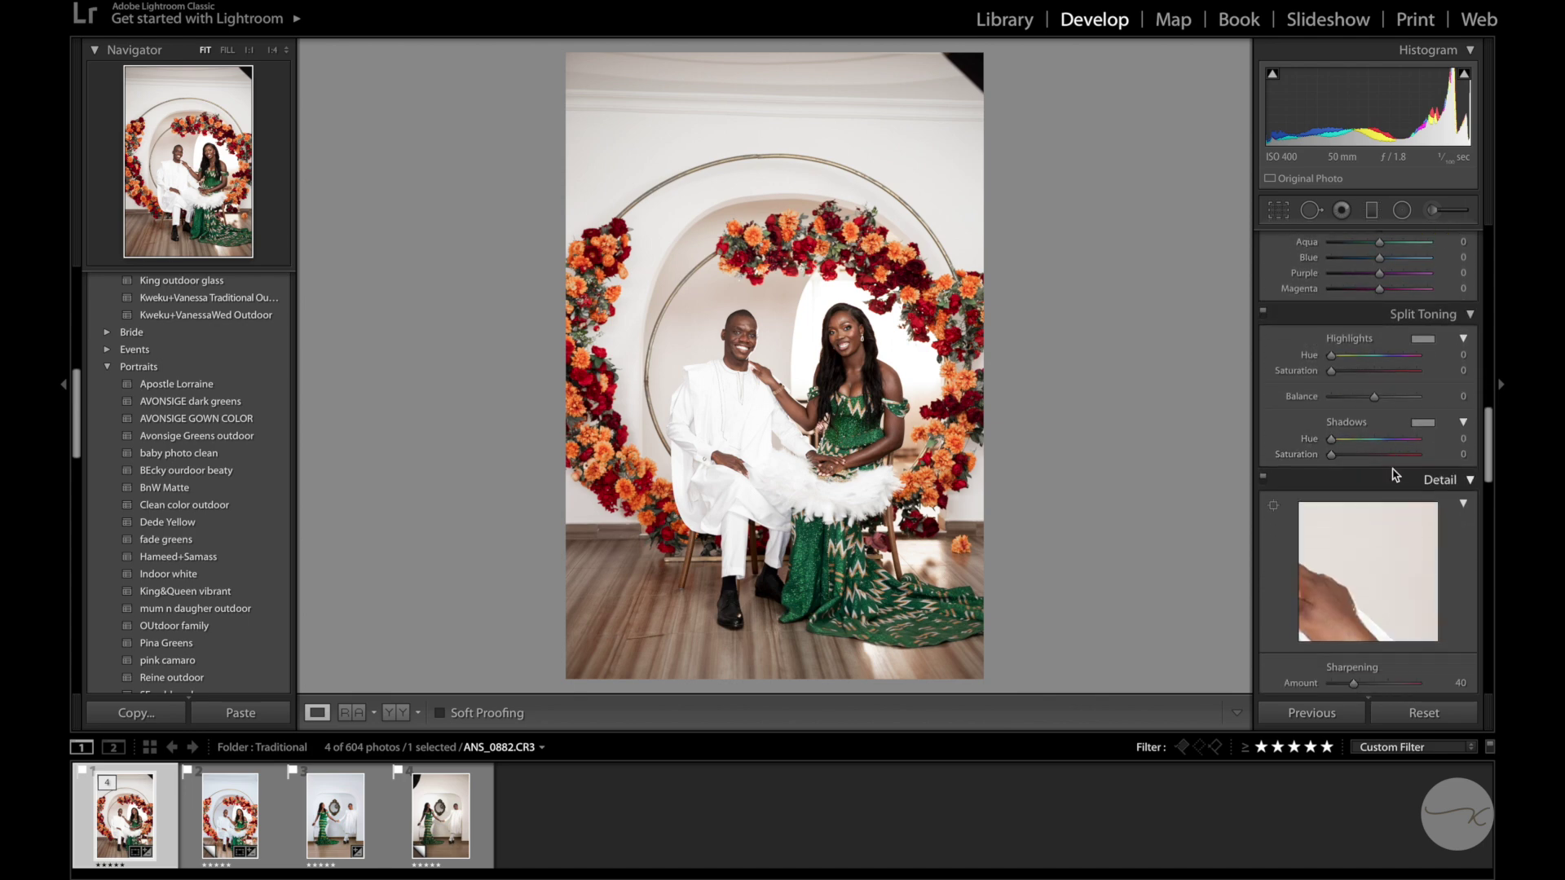
left_click_drag(1490, 453, 1481, 500)
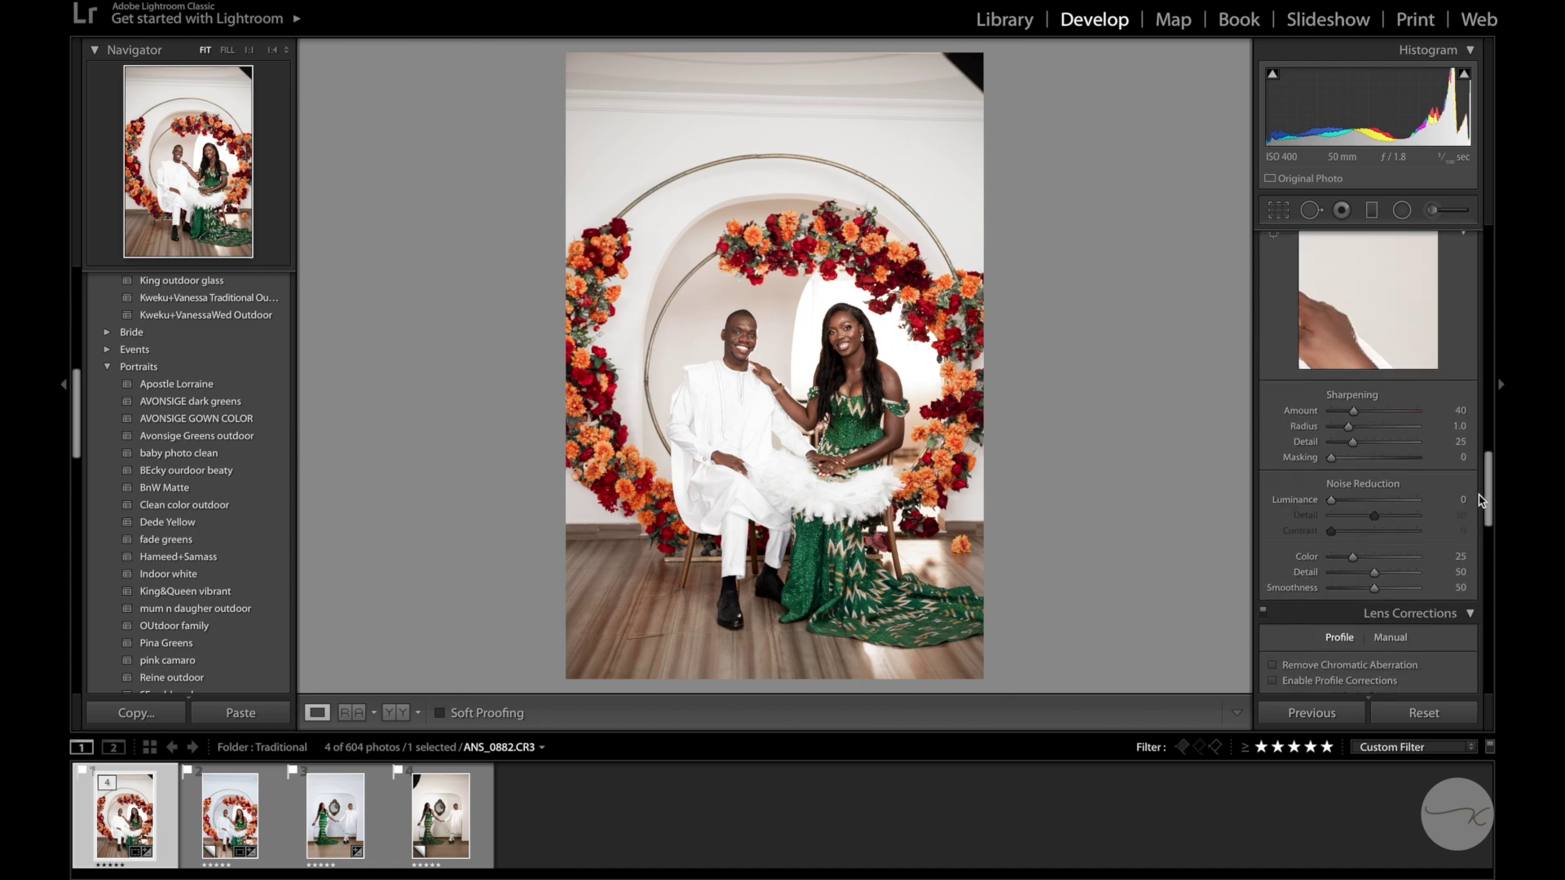
left_click(1340, 500)
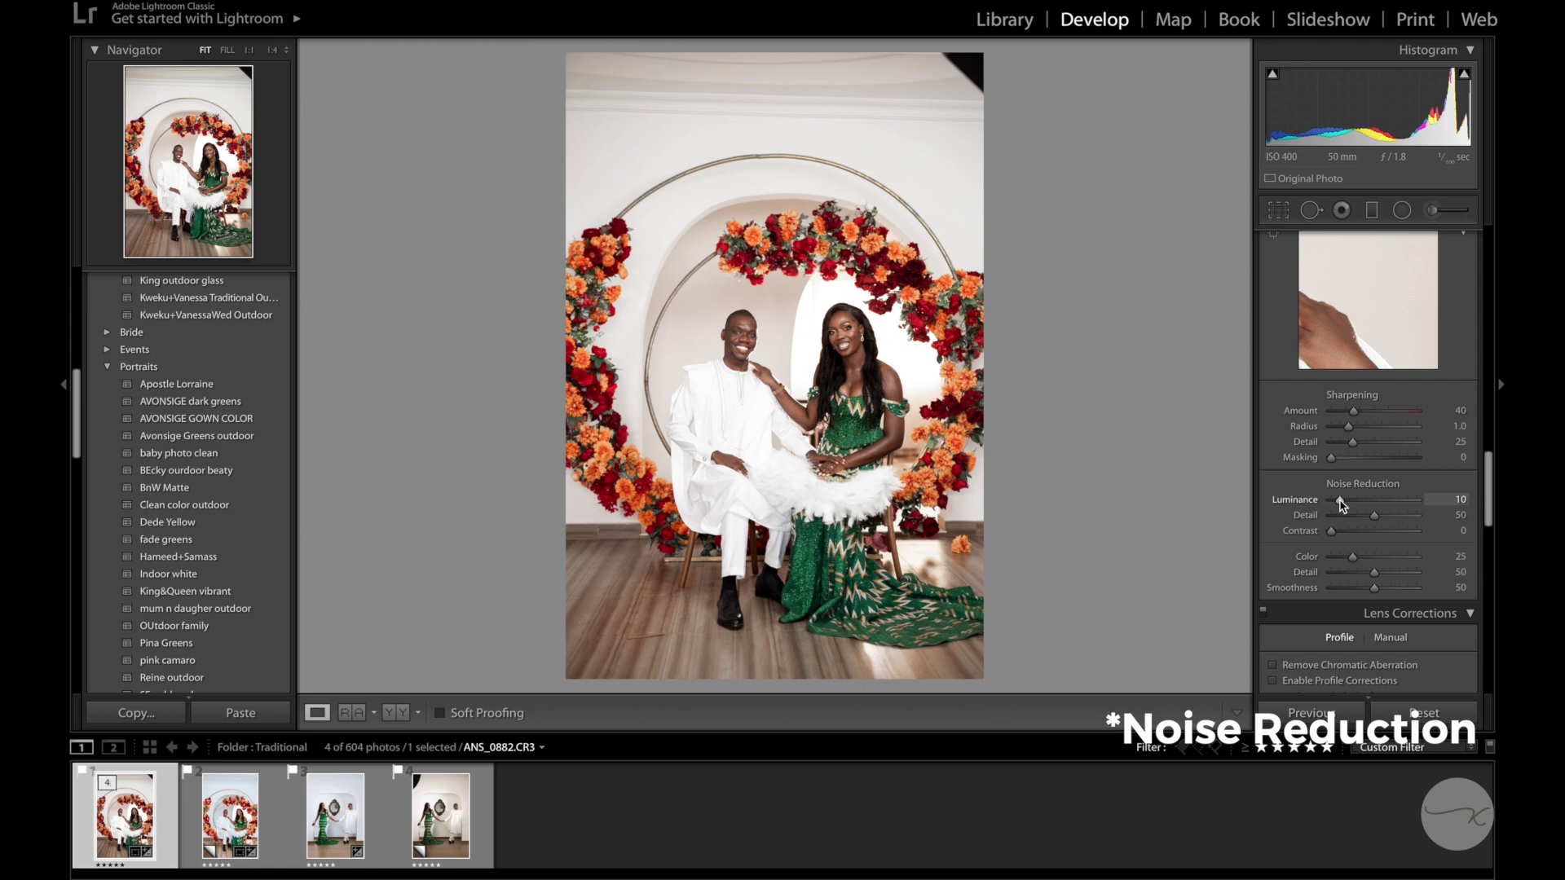
Enable profile corrections for the photo's Sigma 50 mm lens
left_click_drag(1488, 483, 1488, 512)
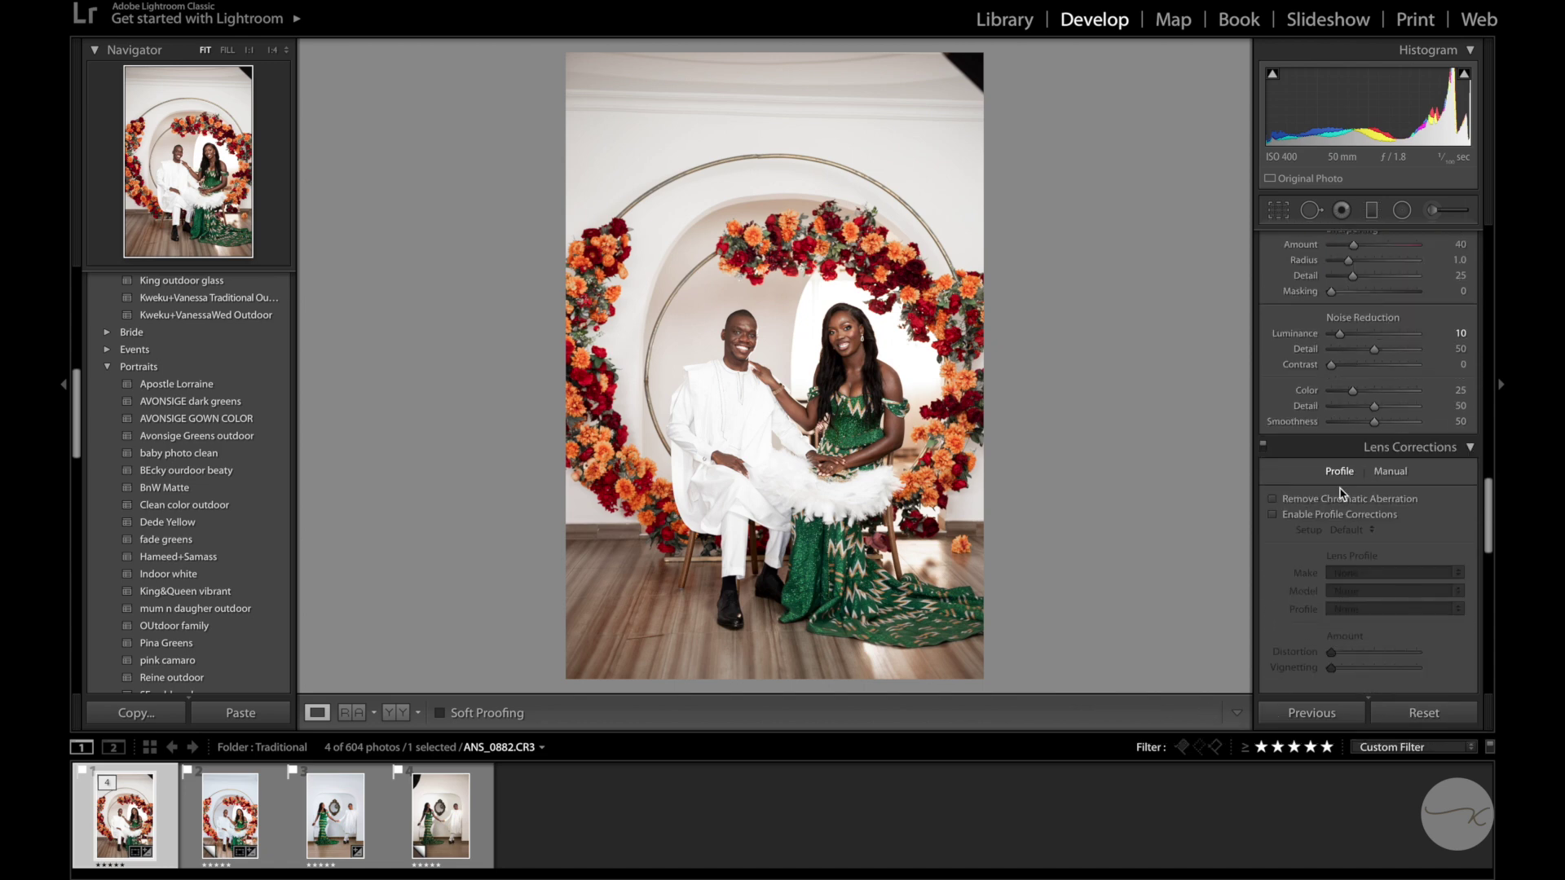
left_click(1277, 519)
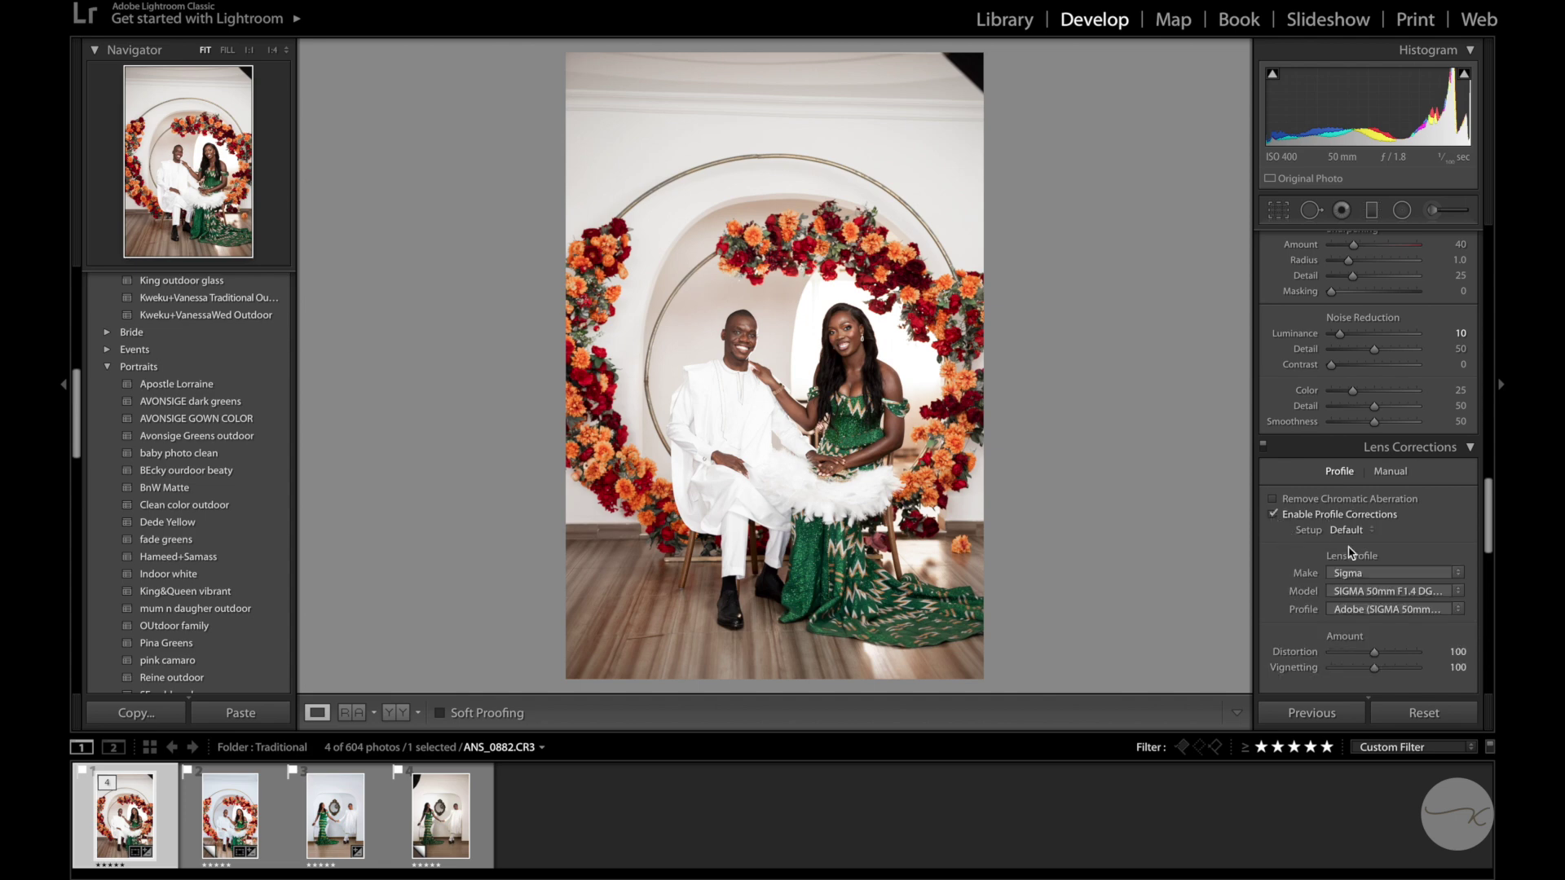
left_click(1273, 498)
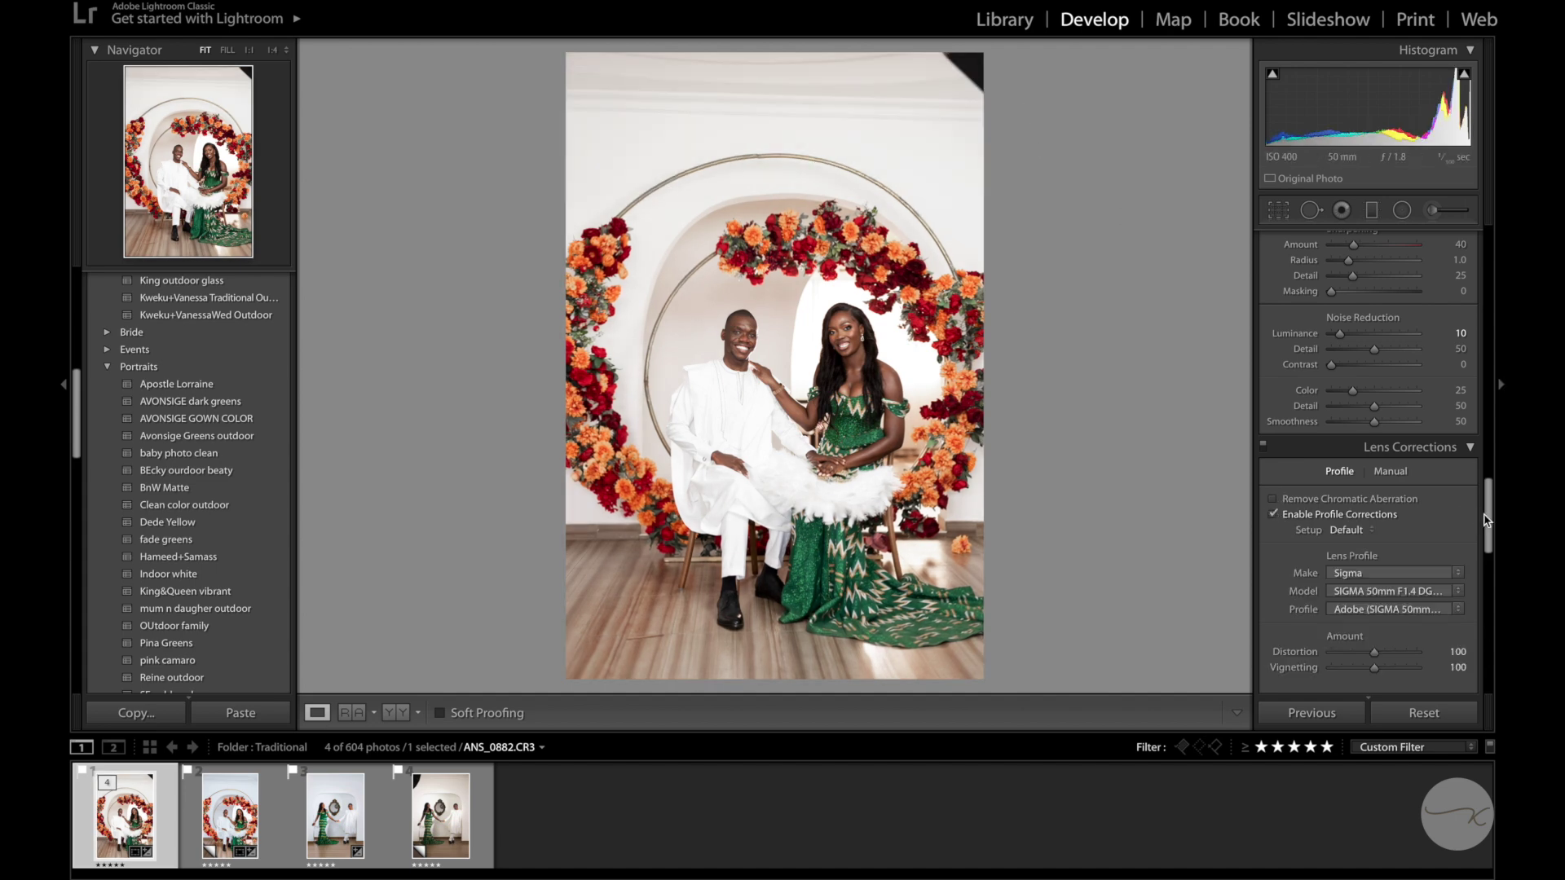
Add film grain to the photo with an amount of 15
scroll(1483, 538, "down", 3)
left_click_drag(1484, 554, 1488, 656)
left_click_drag(1341, 423, 1343, 425)
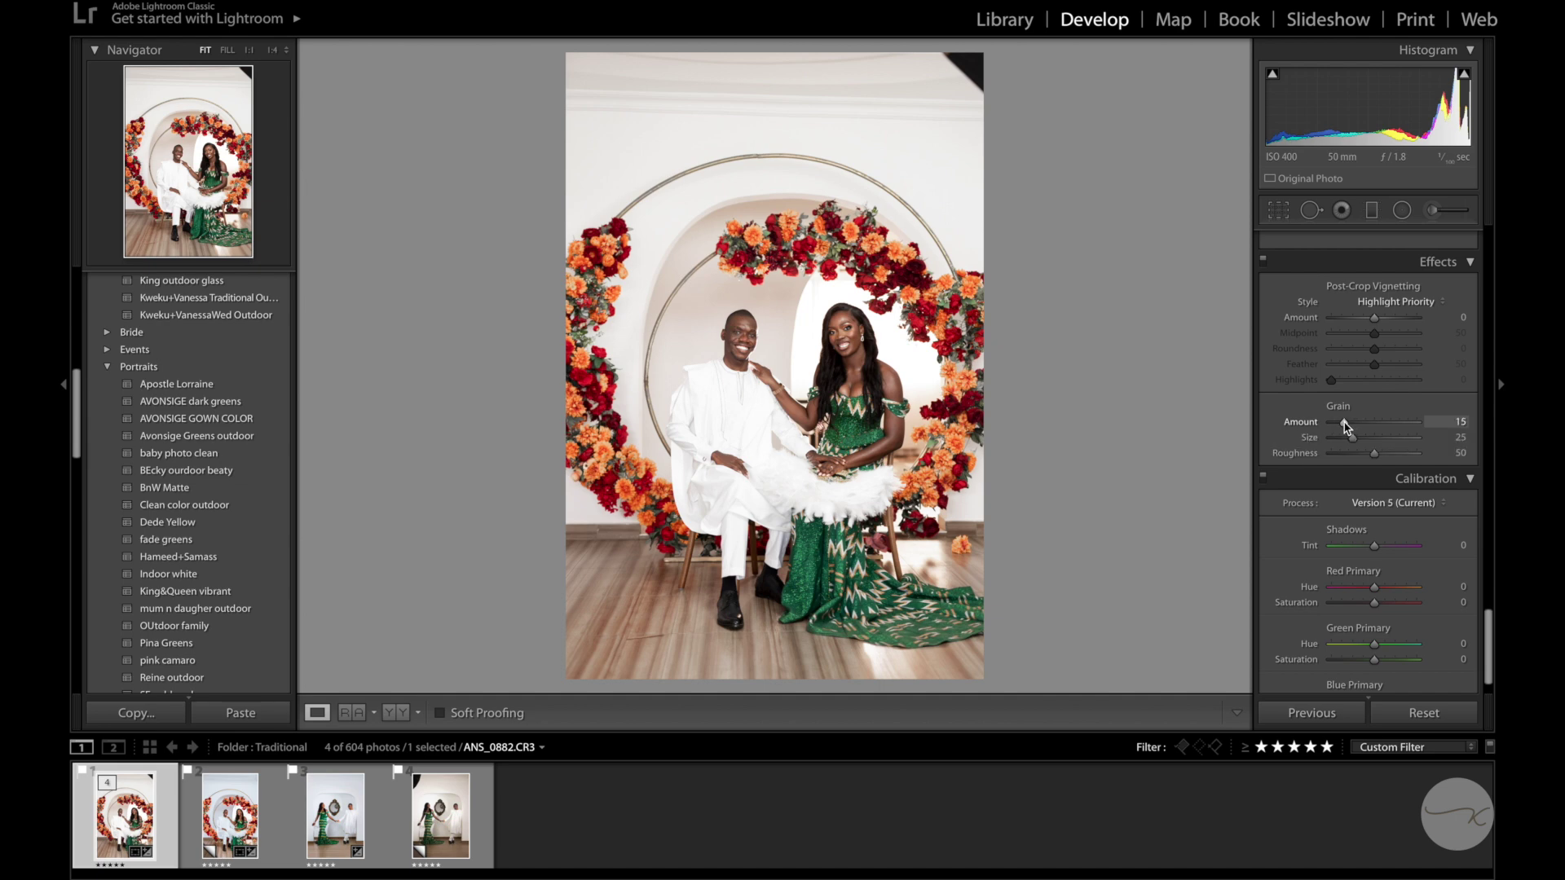
Calibrate the primaries: red hue -2 and saturation +5, green hue +18 and saturation +14, blue hue +5 and saturation +9
left_click_drag(1488, 637, 1489, 652)
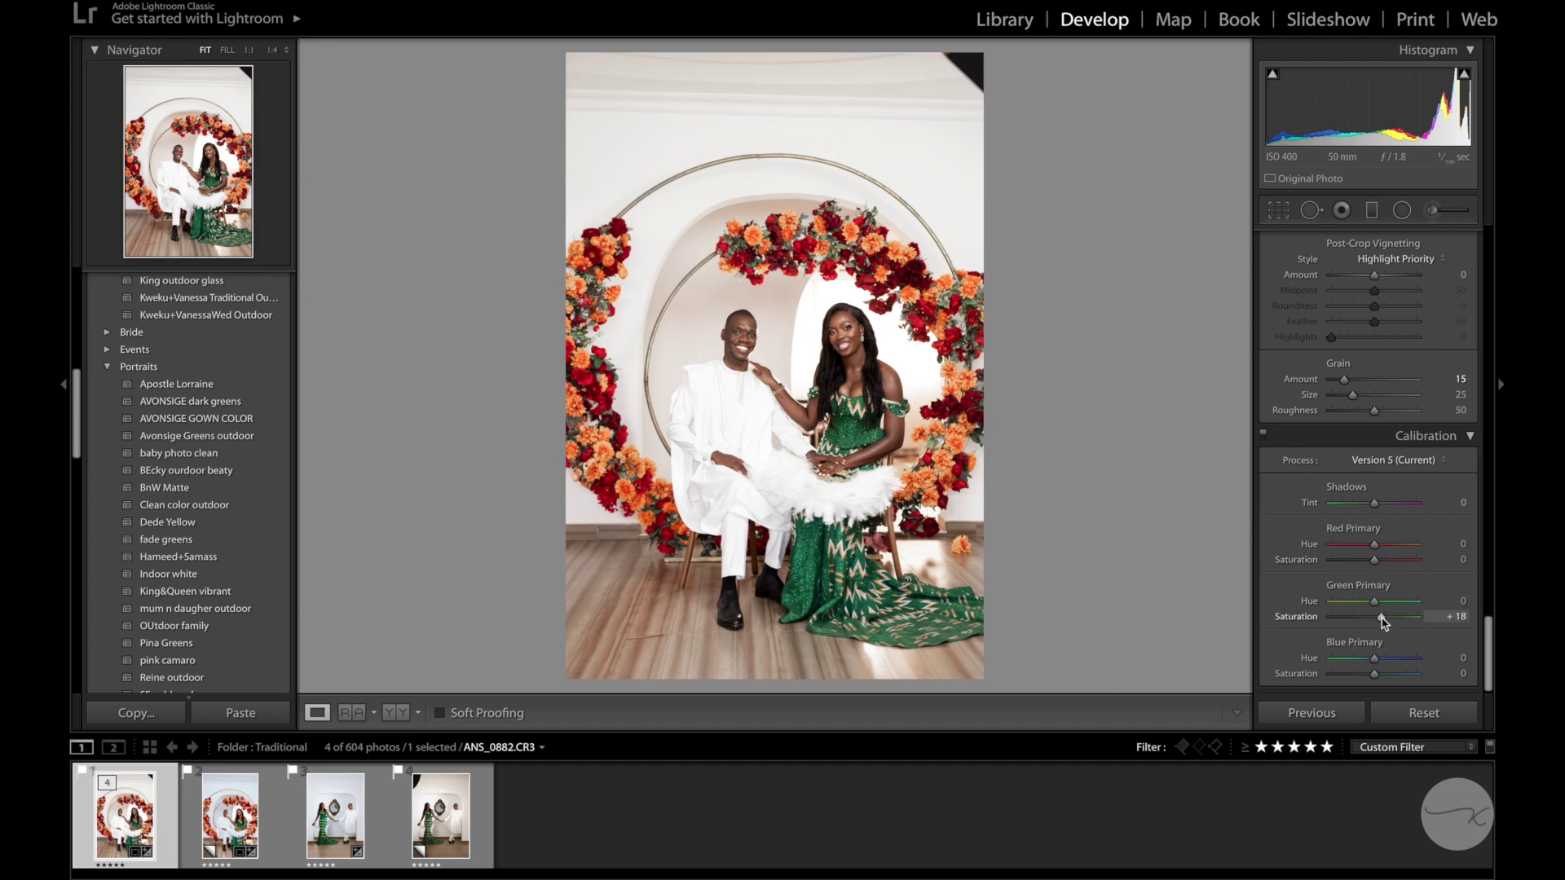
left_click_drag(1383, 621, 1382, 622)
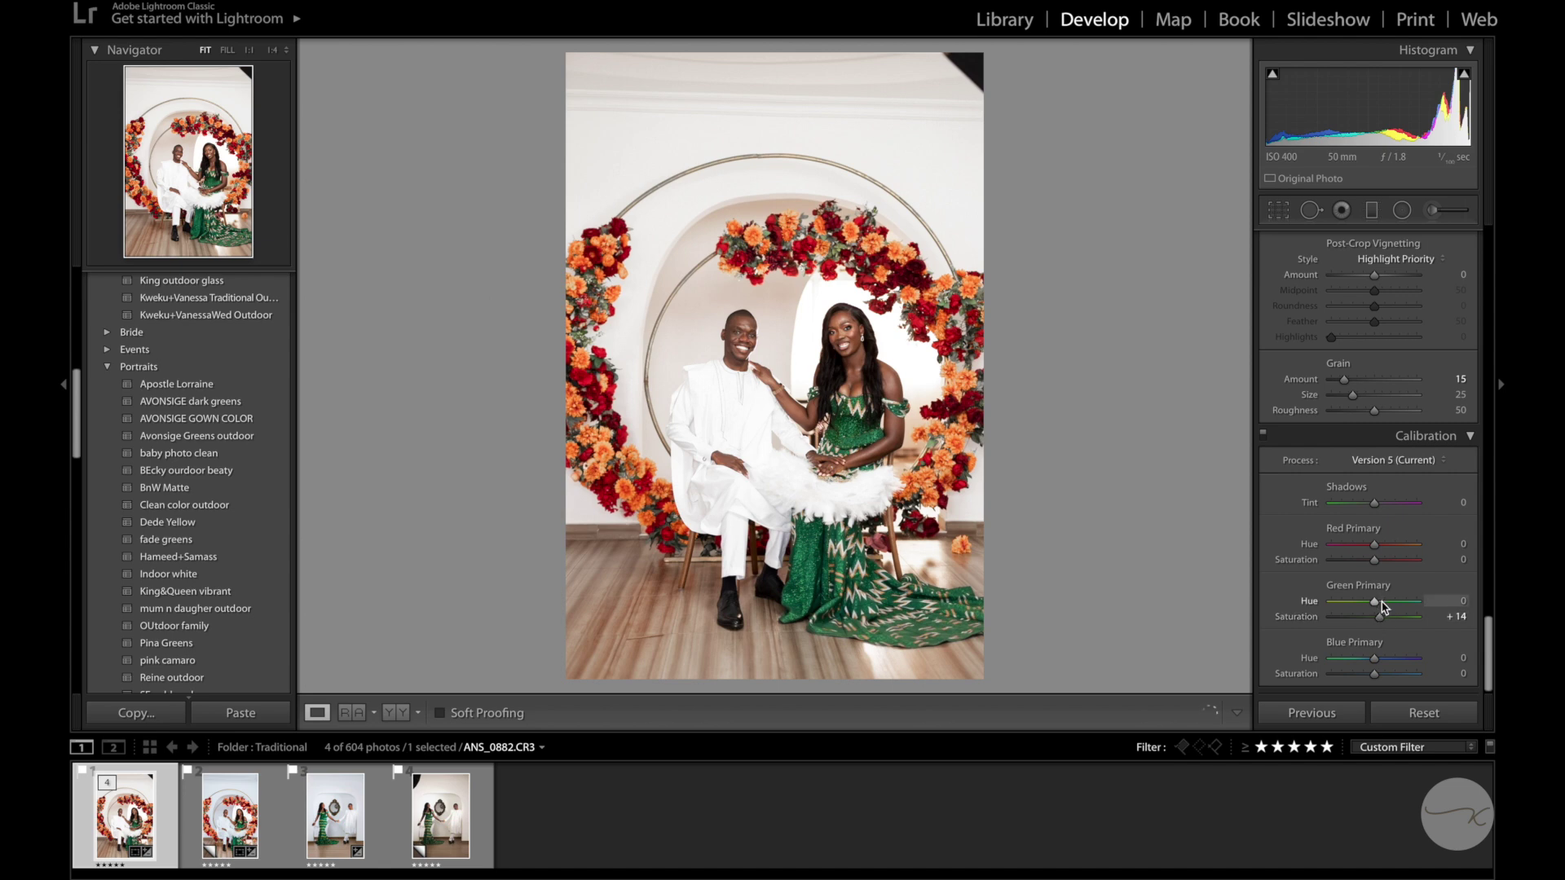
mouse_move(1381, 605)
left_mouse_down()
mouse_move(1353, 609)
mouse_move(1382, 610)
left_mouse_up()
mouse_move(1375, 674)
left_mouse_down()
mouse_move(1364, 659)
mouse_move(1388, 661)
mouse_move(1375, 662)
left_mouse_up()
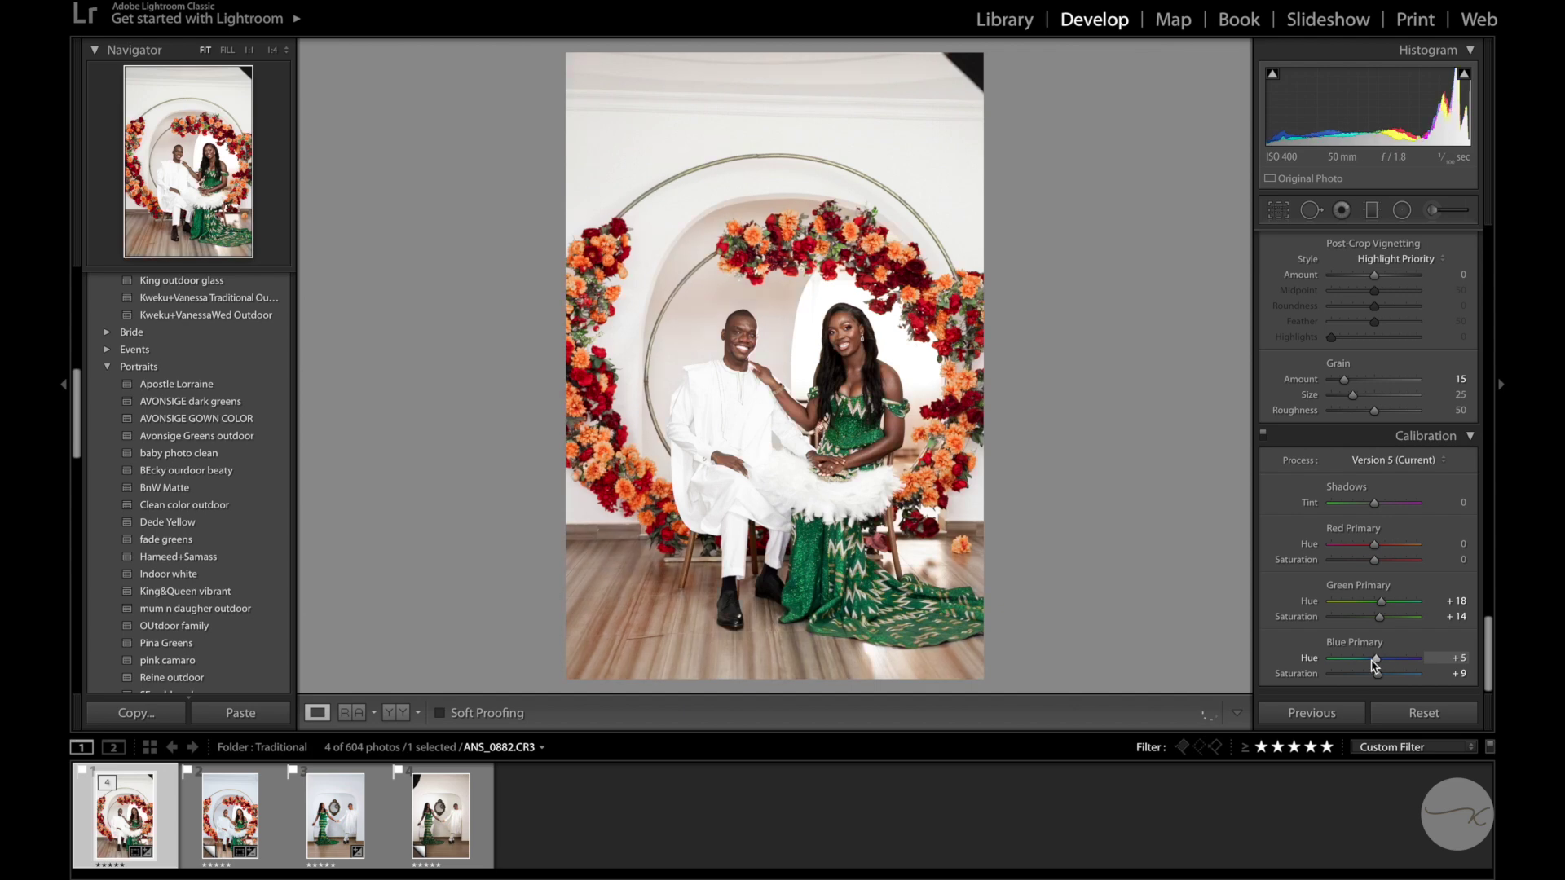
left_click_drag(1374, 560, 1373, 547)
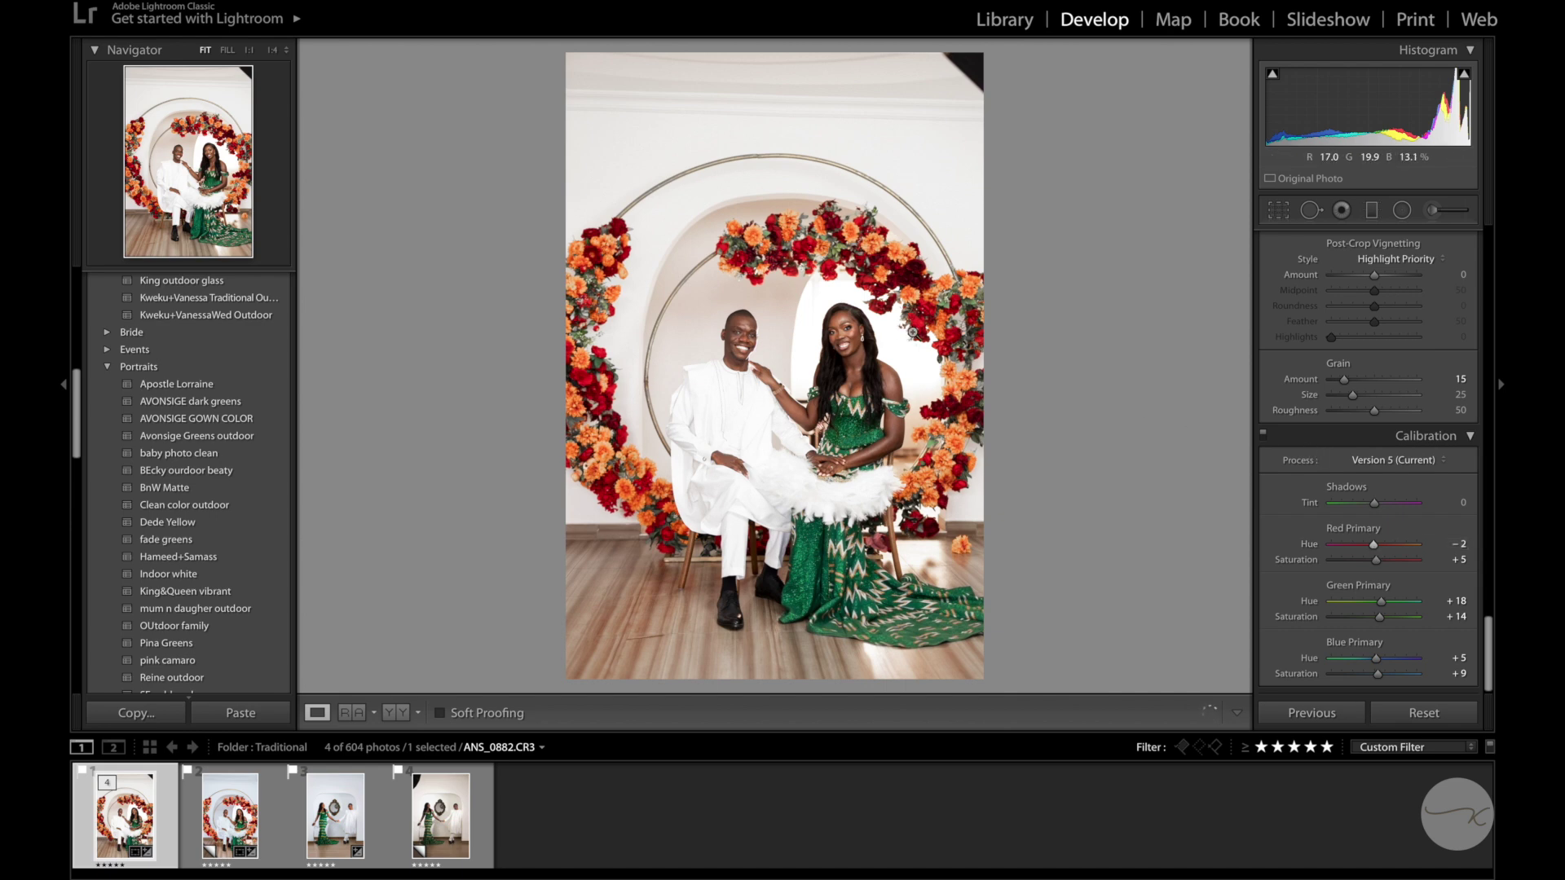
Compare the portrait's calibrated colors with its before version
key("backslash")
key("backslash")
key("backslash")
key("backslash")
key("backslash")
key("backslash")
Set split toning to hue 222 and saturation 24 for the highlights, and saturation 3 for the shadows
left_click_drag(1492, 634, 1492, 405)
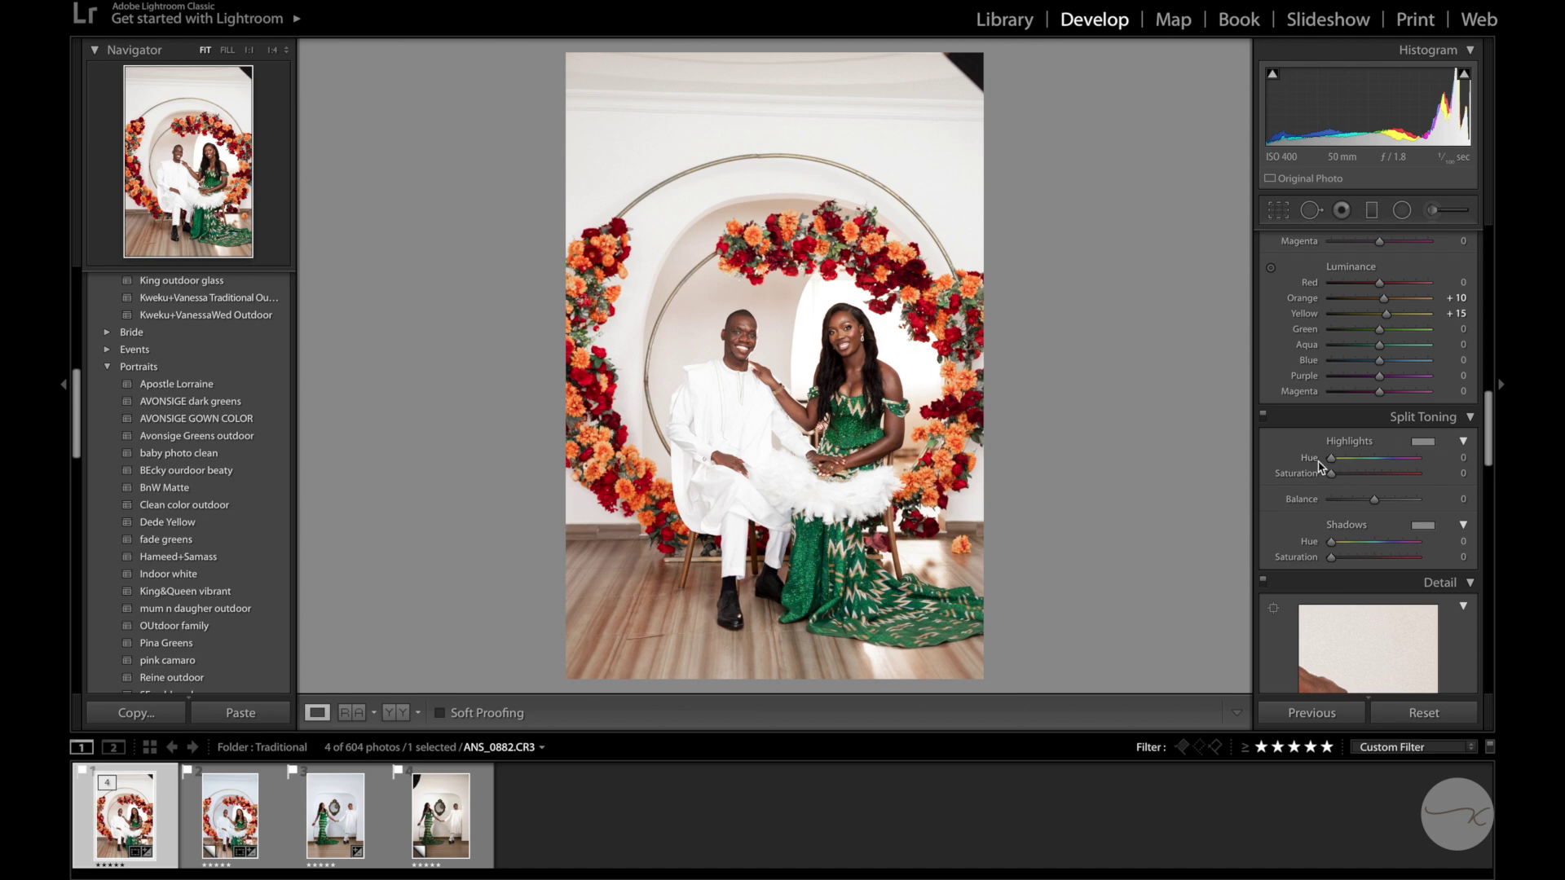
left_click_drag(1332, 462, 1391, 465)
left_click_drag(1331, 474, 1343, 479)
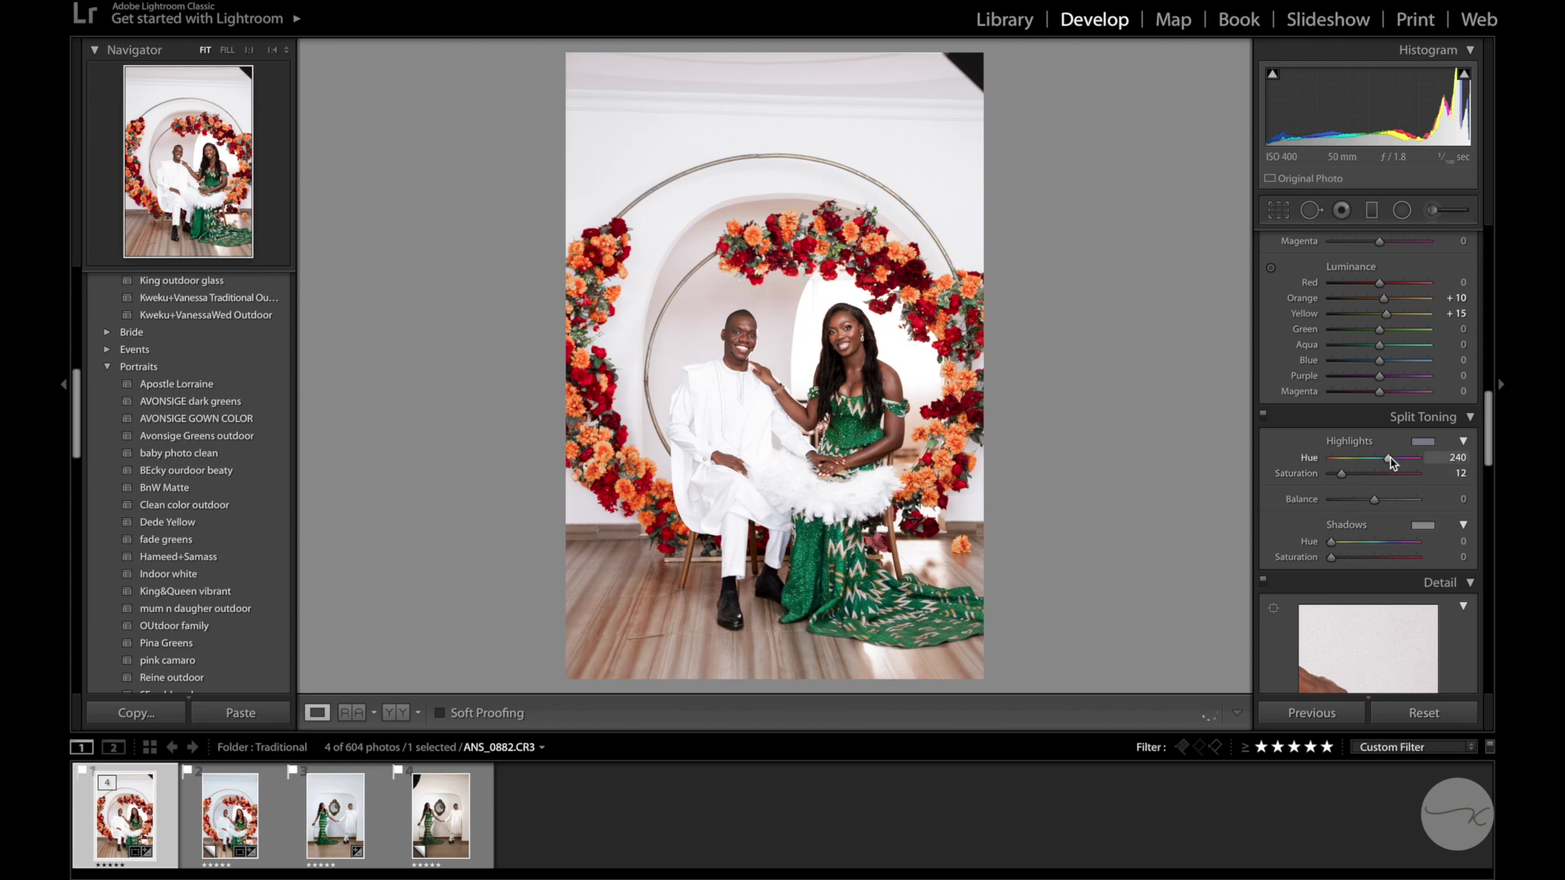
left_click_drag(1390, 462, 1388, 464)
left_click_drag(1331, 559, 1332, 556)
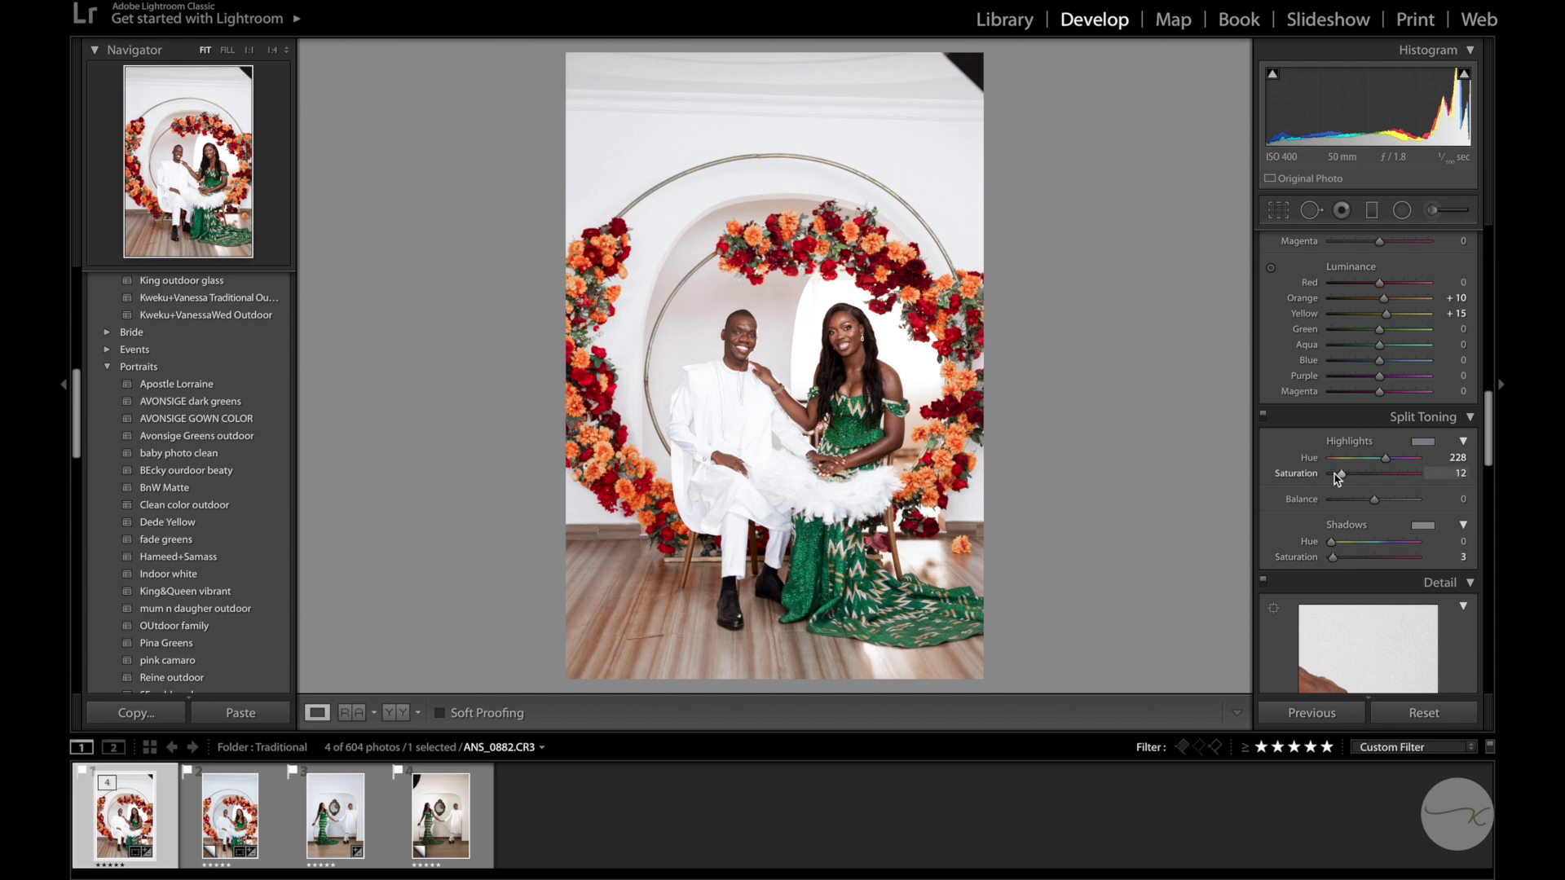
left_click_drag(1343, 476, 1353, 477)
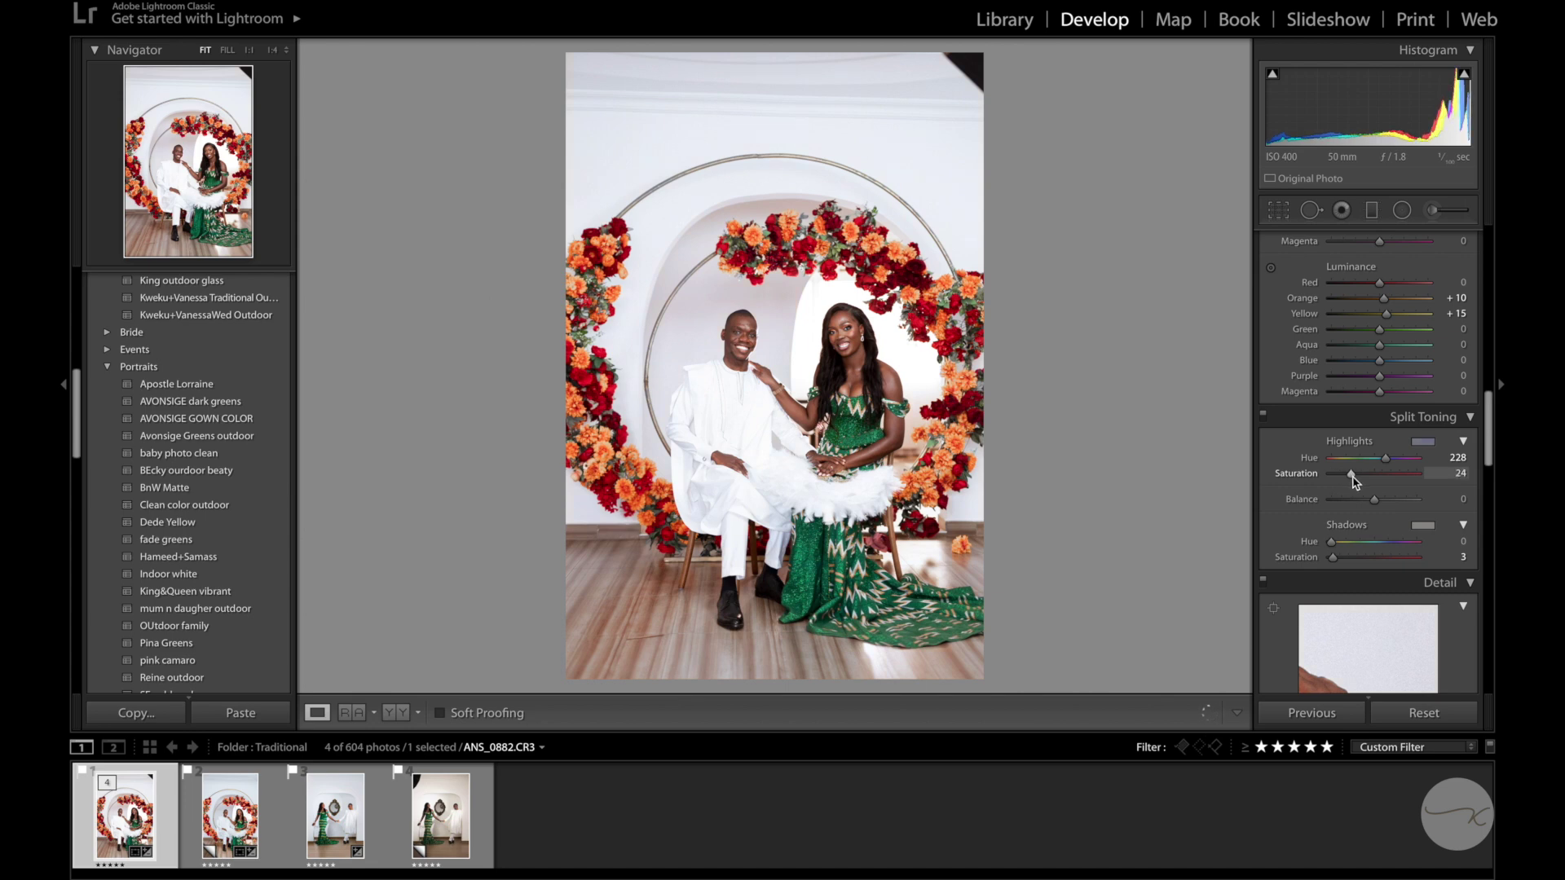
left_click_drag(1388, 459, 1387, 464)
Set the white balance temperature to 5,118, check against the before version, and set highlights to -84 and blacks to -36
scroll(1493, 445, "up", 2)
left_click_drag(1492, 444, 1491, 259)
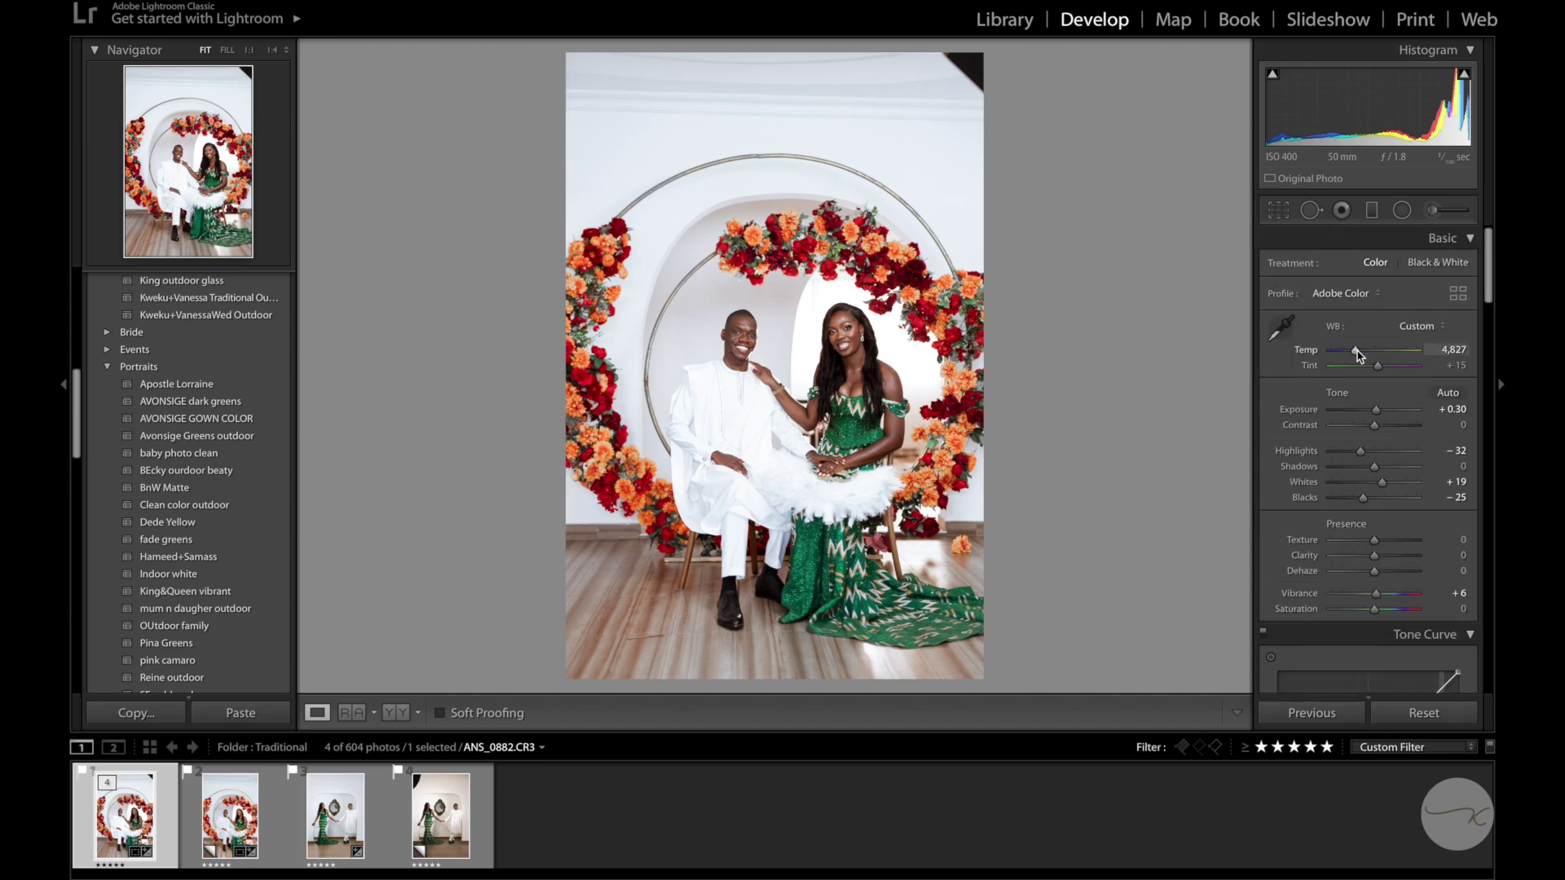
left_click_drag(1358, 355, 1360, 361)
key("backslash")
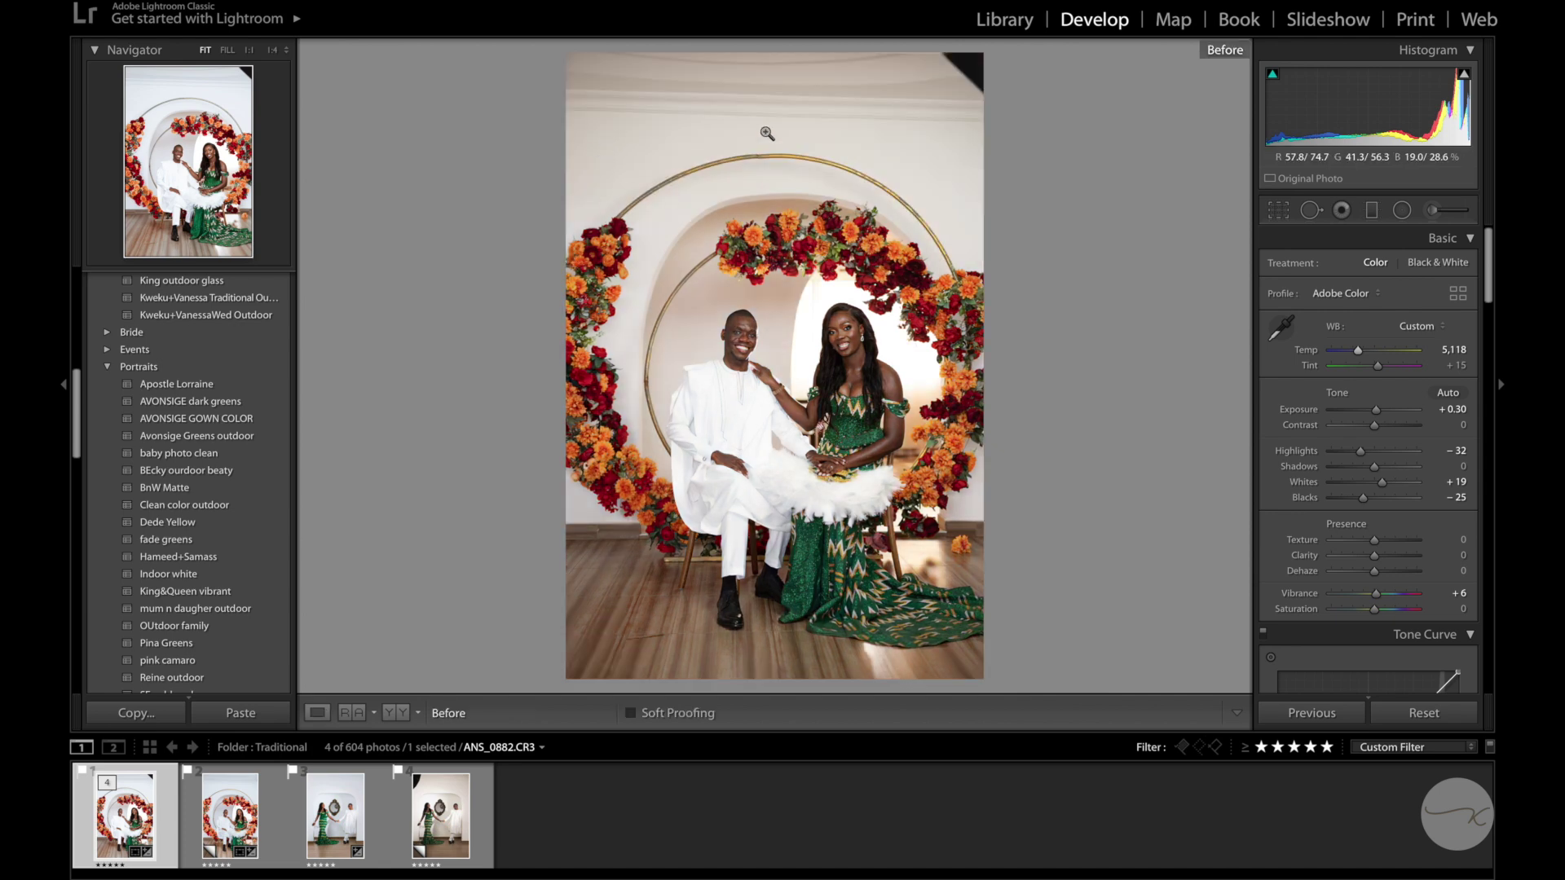
key("backslash")
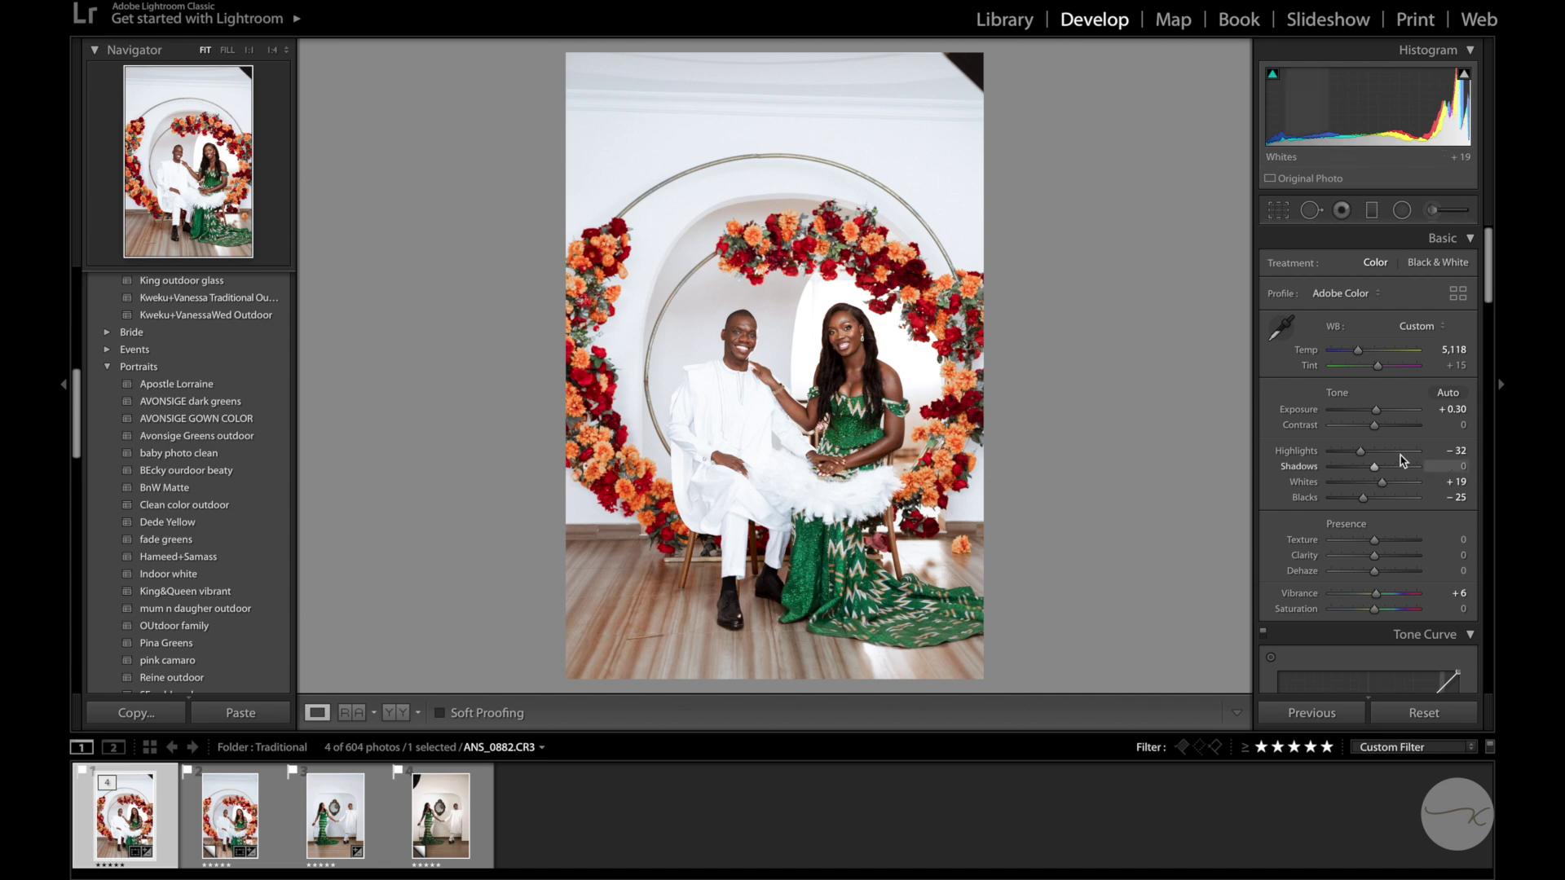
left_click(1341, 454)
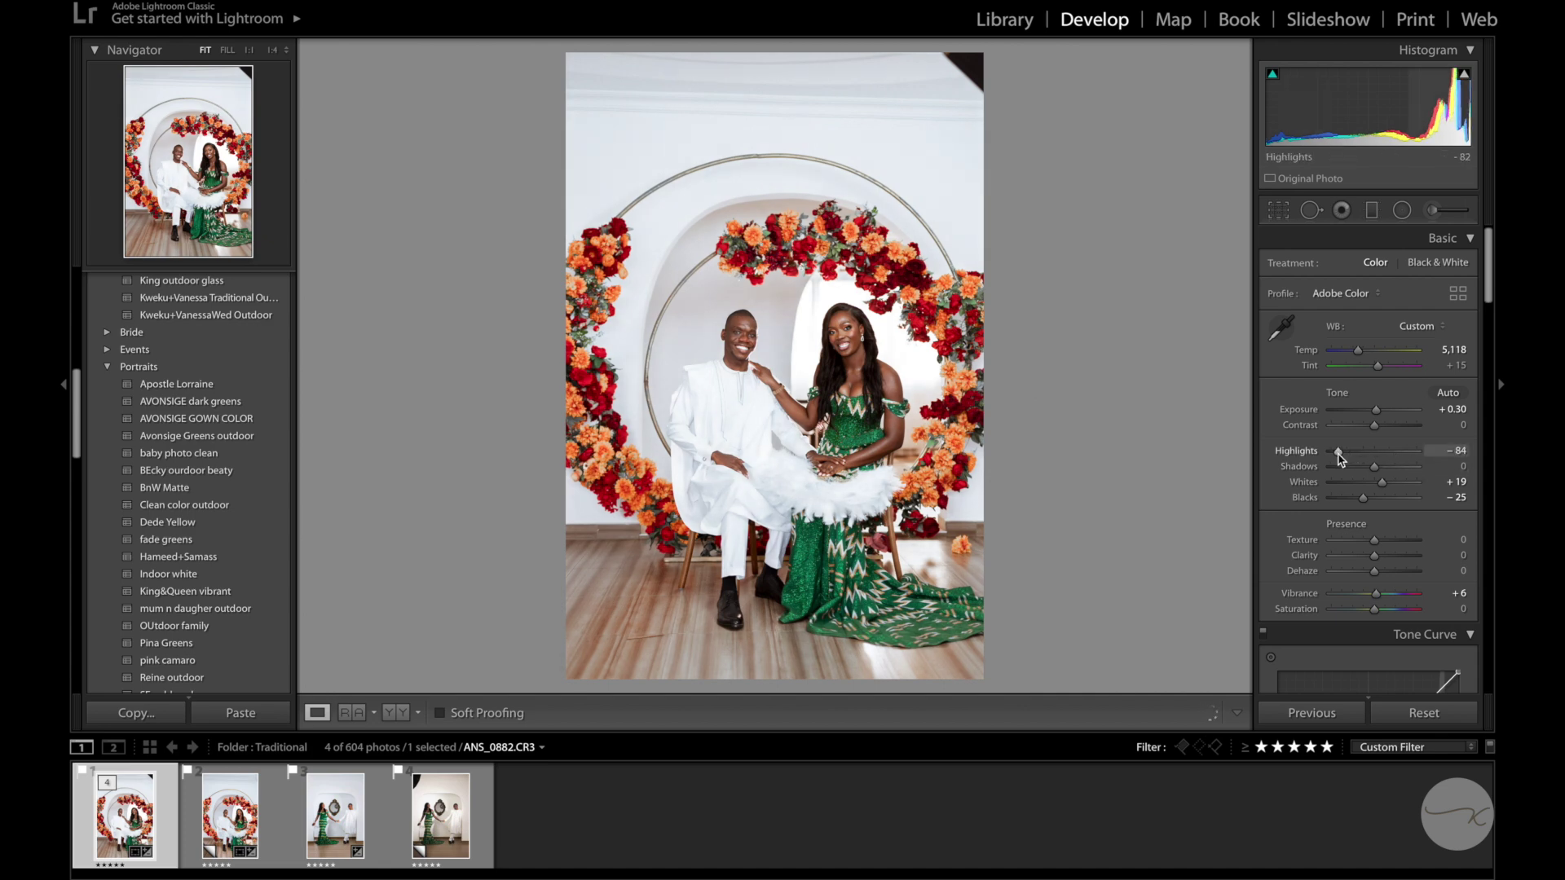
left_click_drag(1337, 459, 1360, 504)
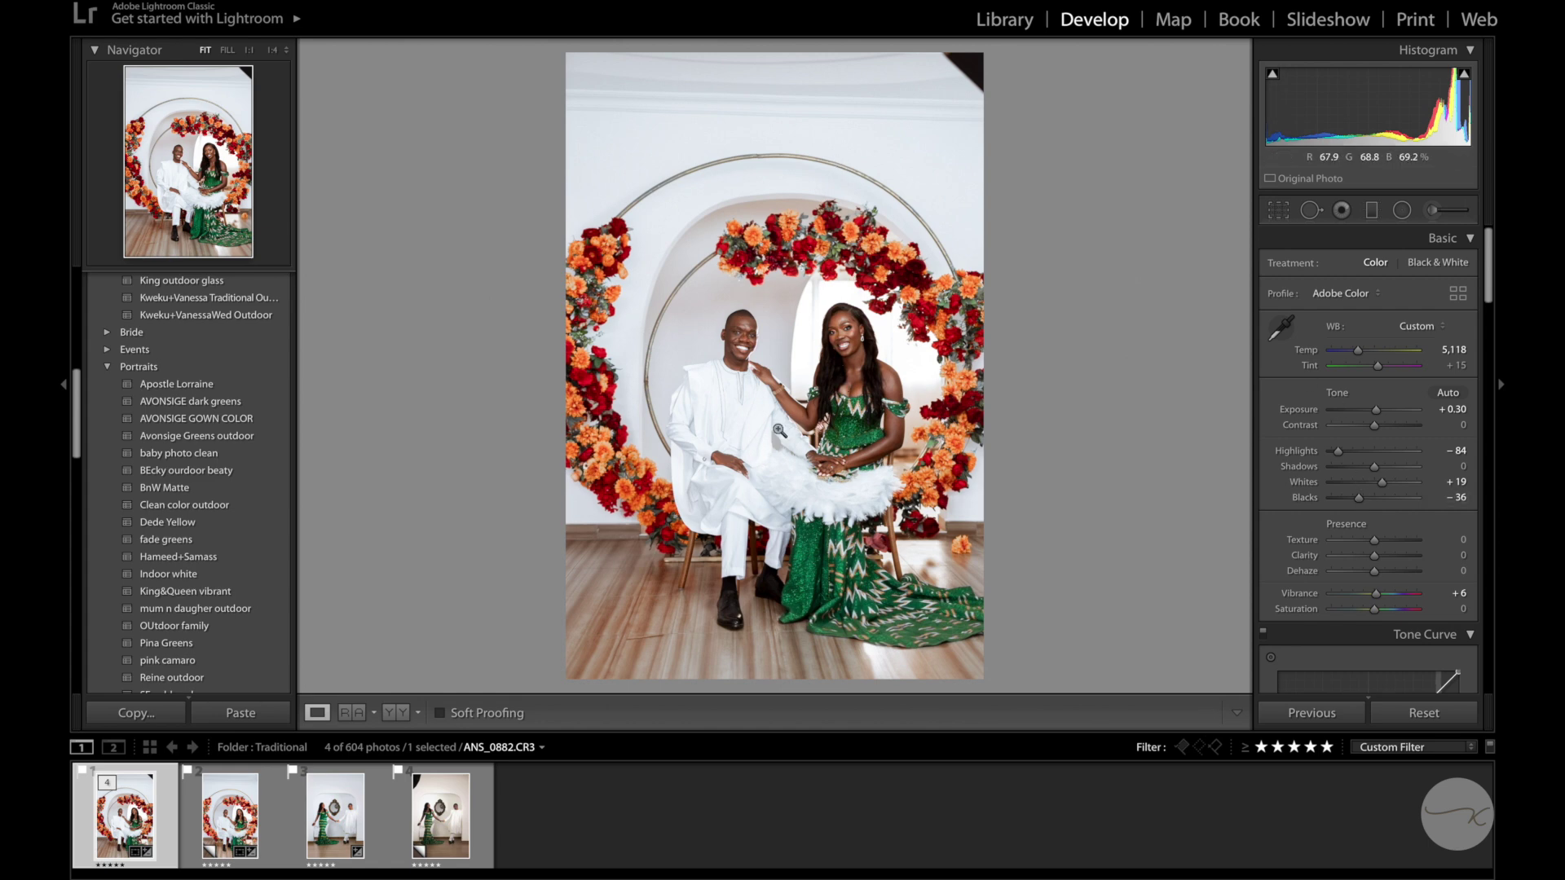
Set the HSL saturation of the yellows to -92
scroll(1394, 562, "down", 10)
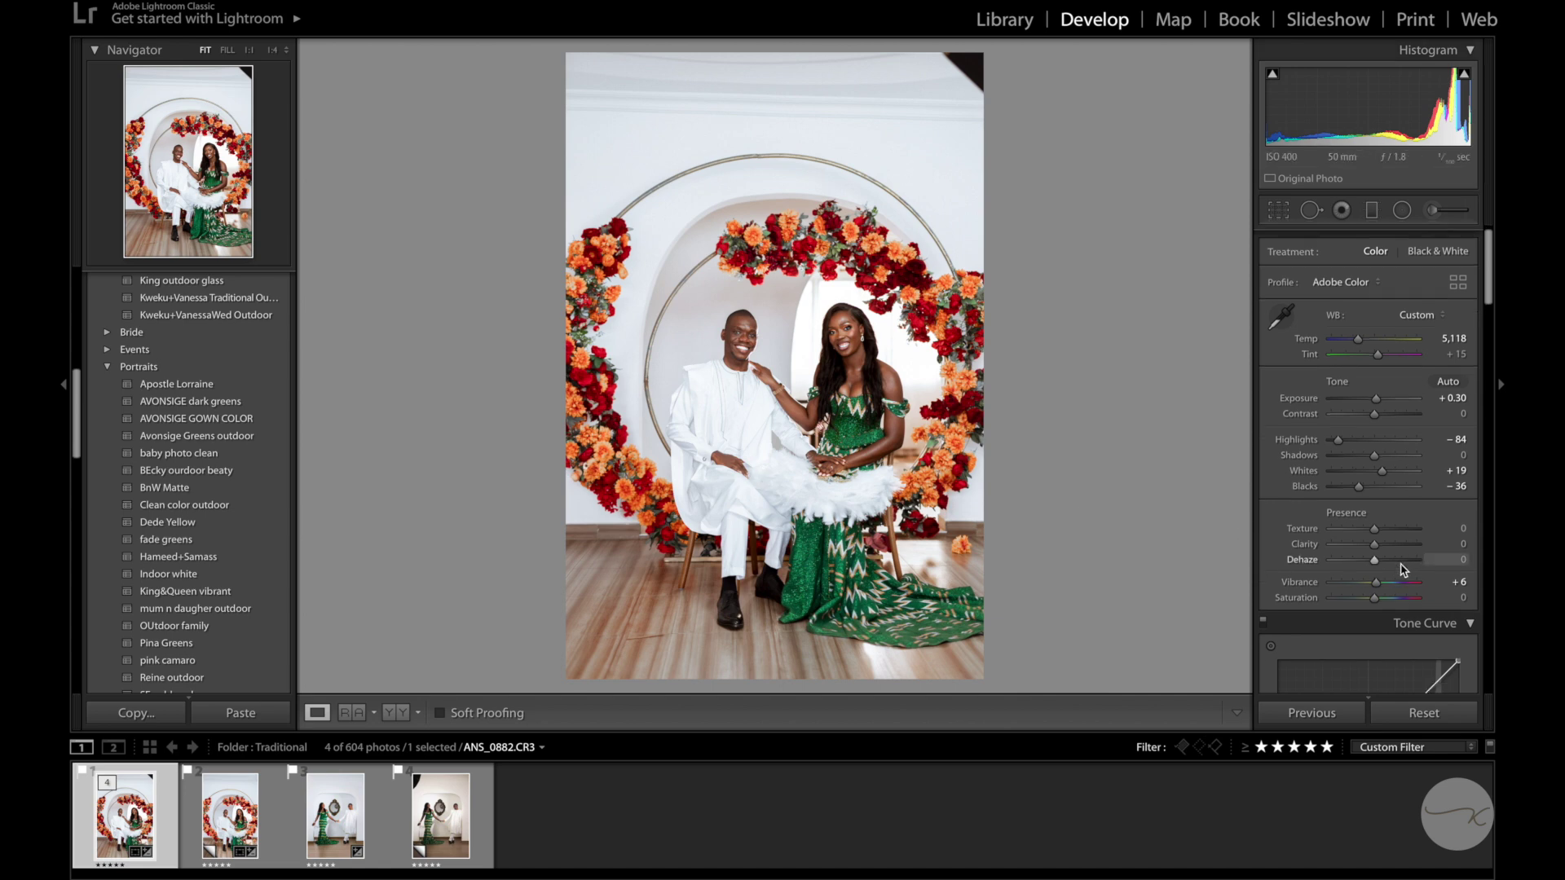
scroll(1387, 576, "down", 4)
left_click_drag(1379, 597, 1338, 601)
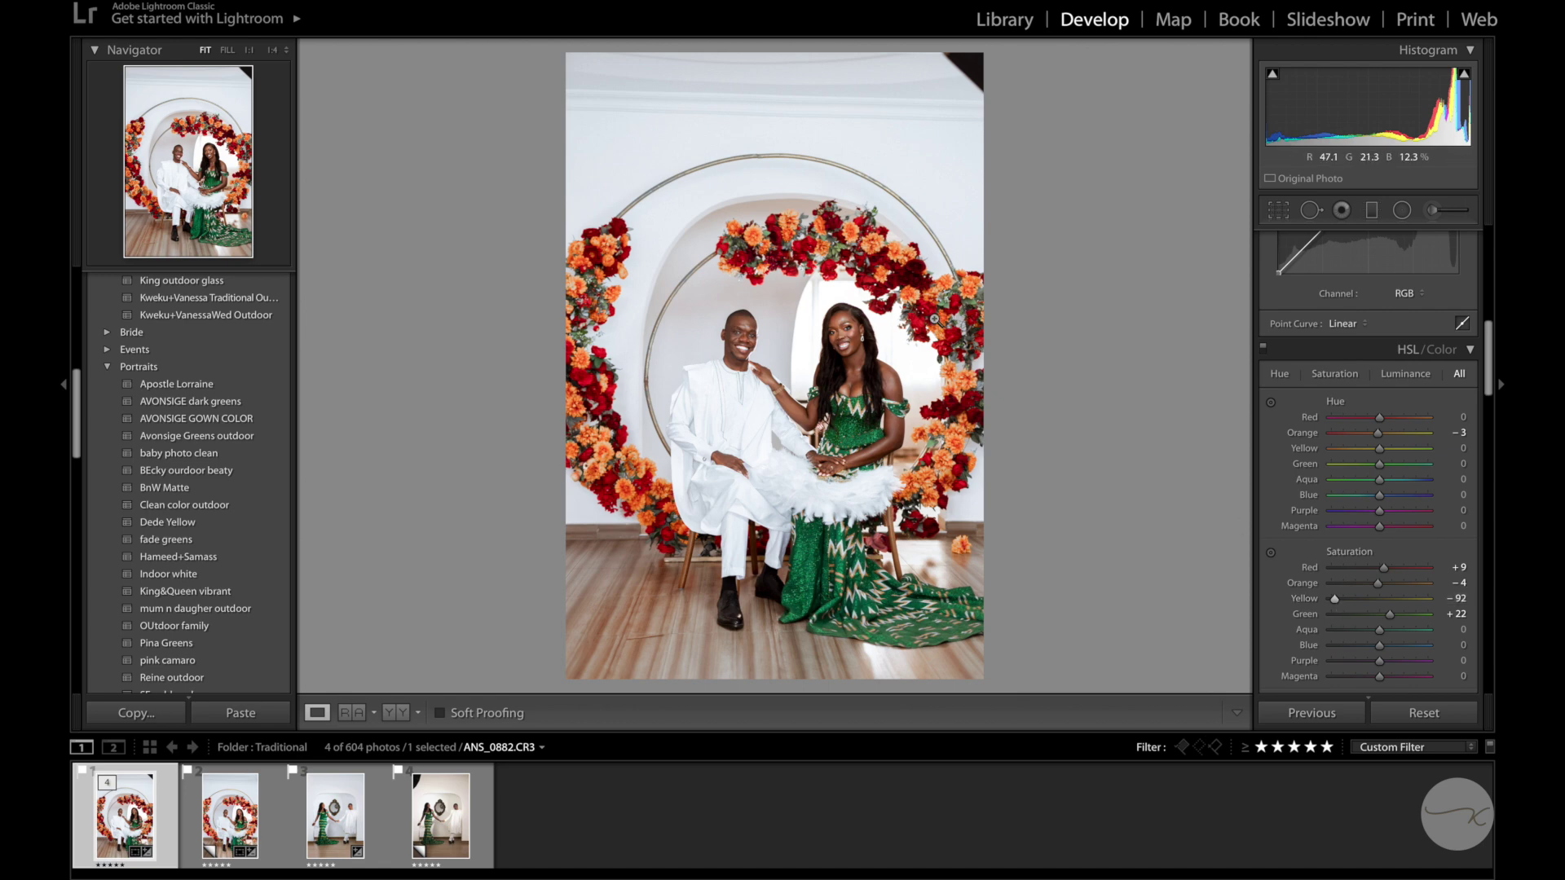
Set up an adjustment brush for the bride's gown with saturation 39 and brush size 8
left_click(935, 320)
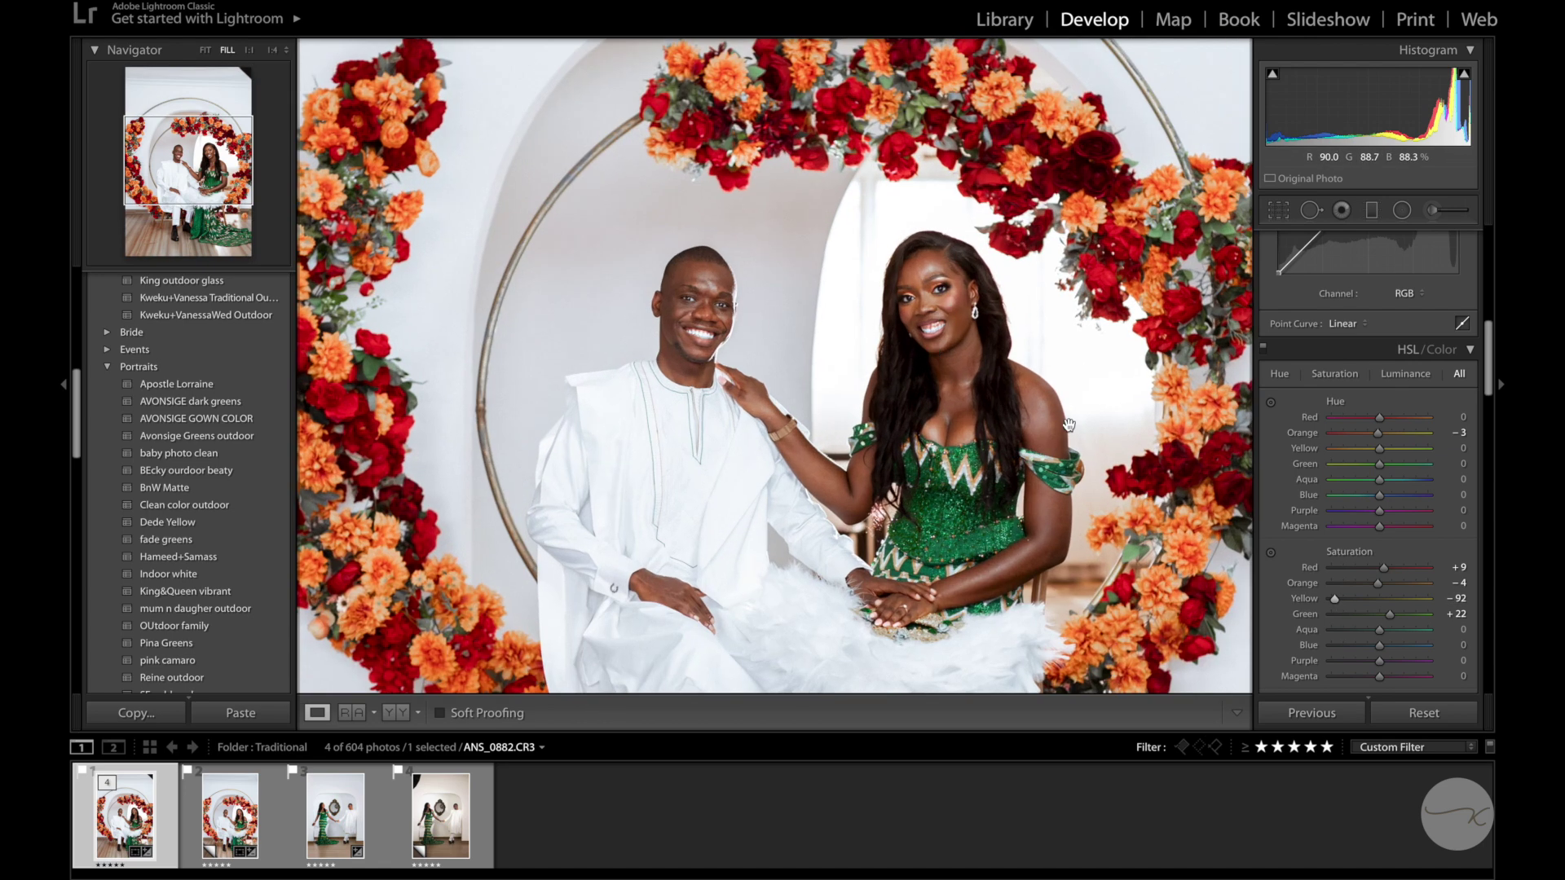
left_click_drag(1019, 430, 913, 196)
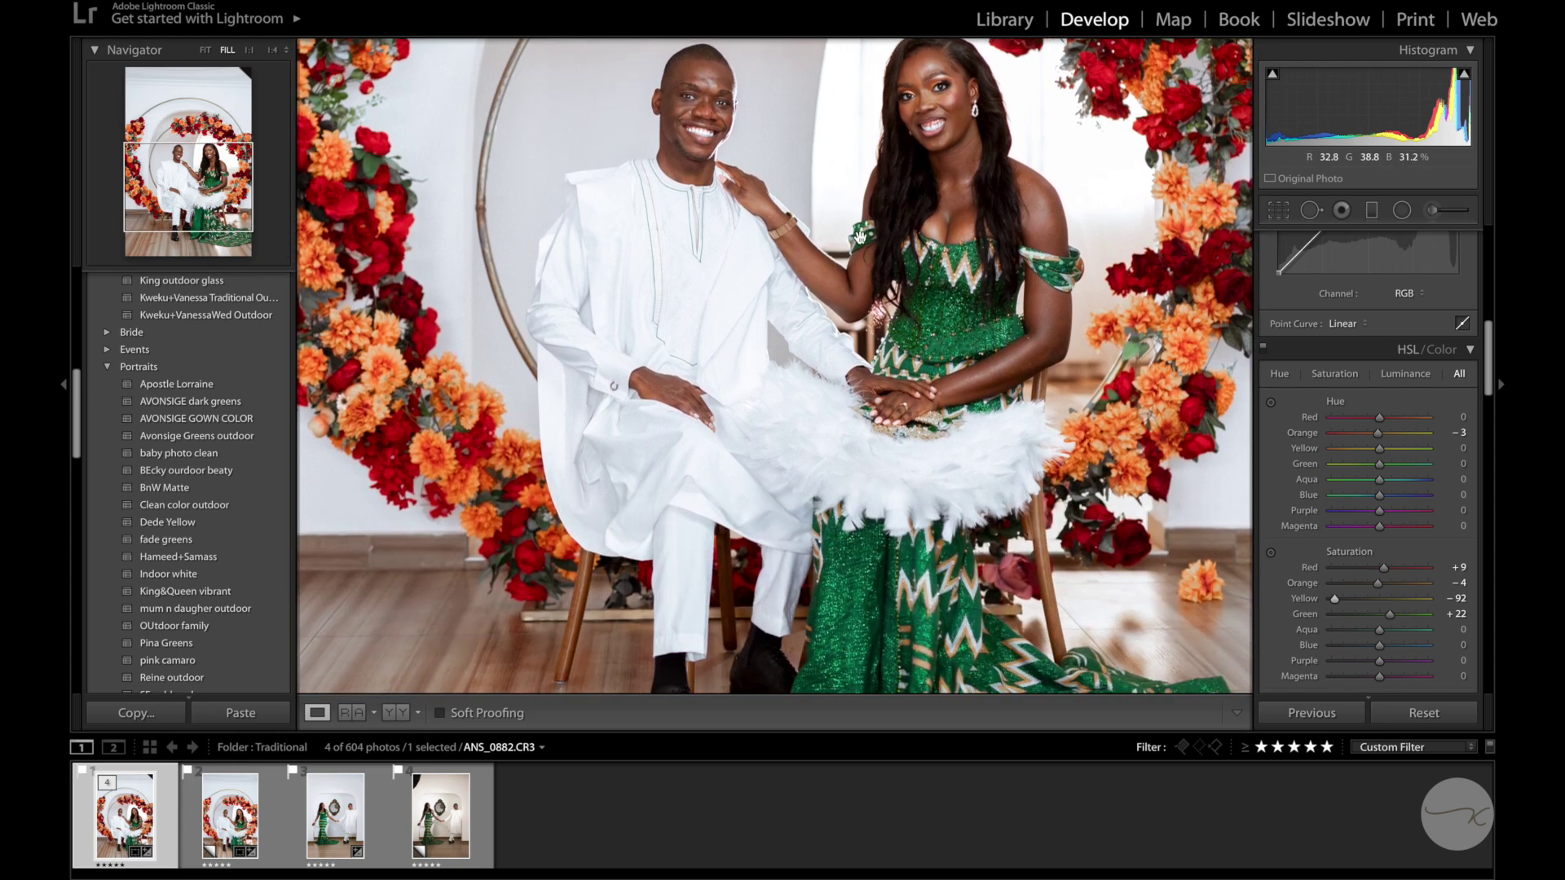
left_click(1436, 218)
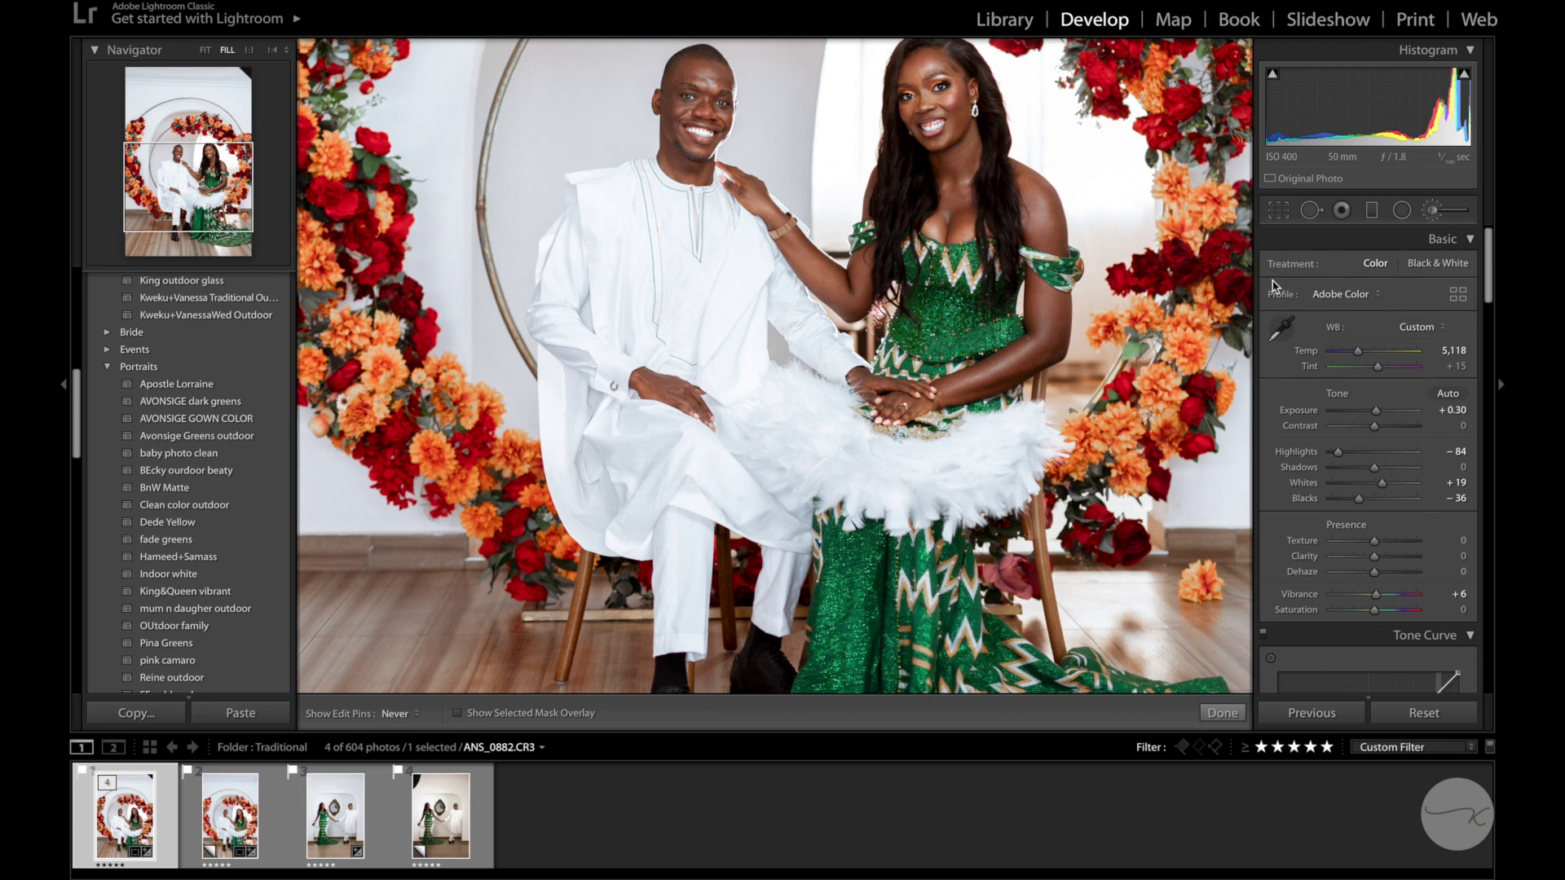
left_click(1377, 269)
left_click(1377, 269)
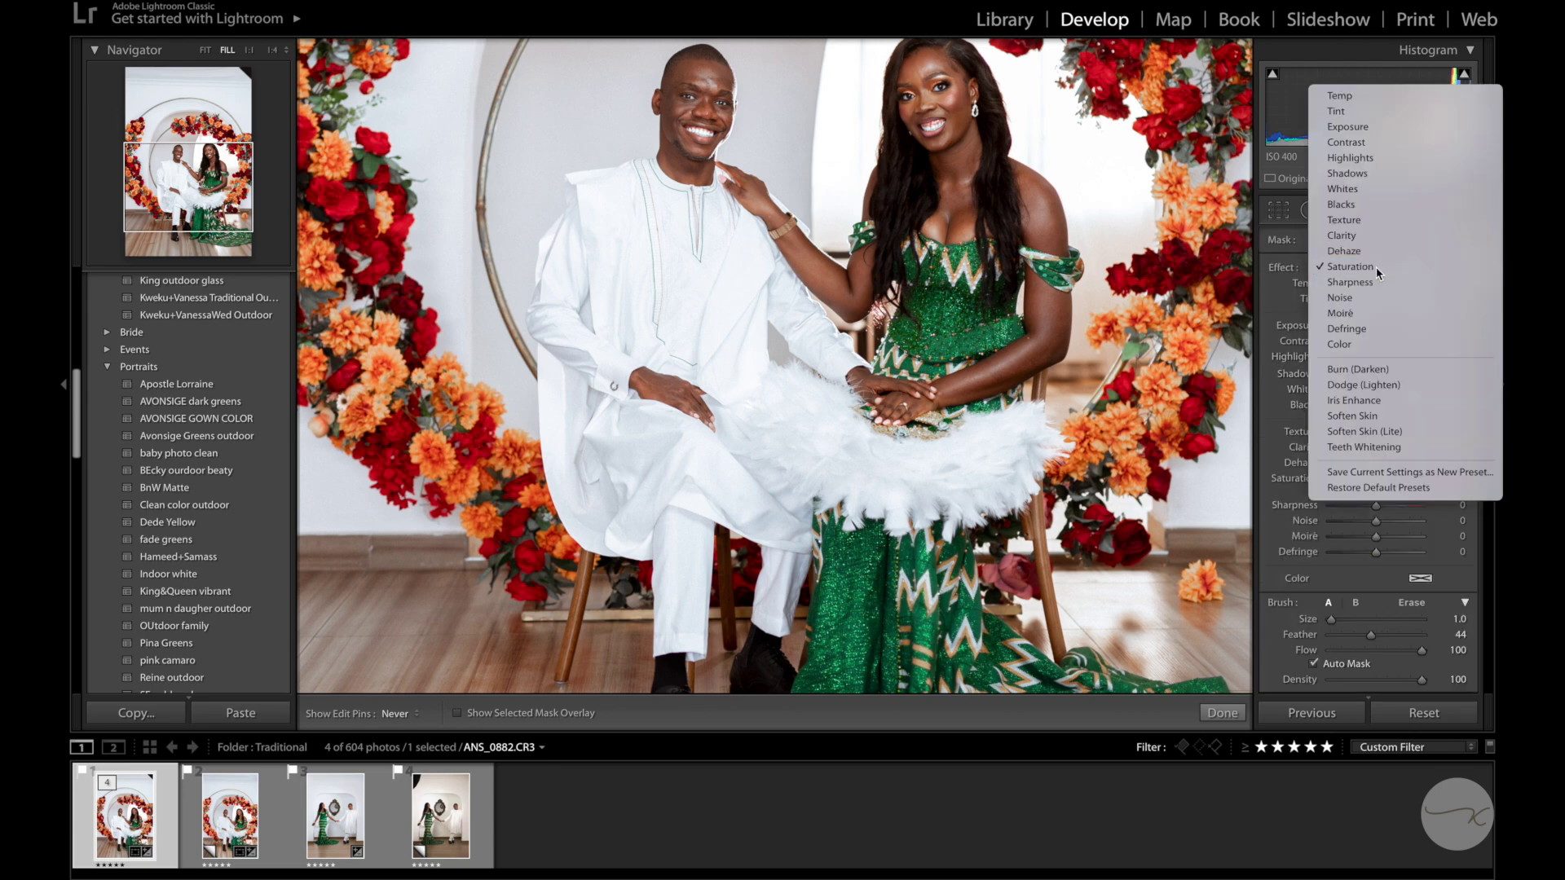
left_click_drag(1376, 479, 1397, 487)
scroll(963, 273, "up", 4)
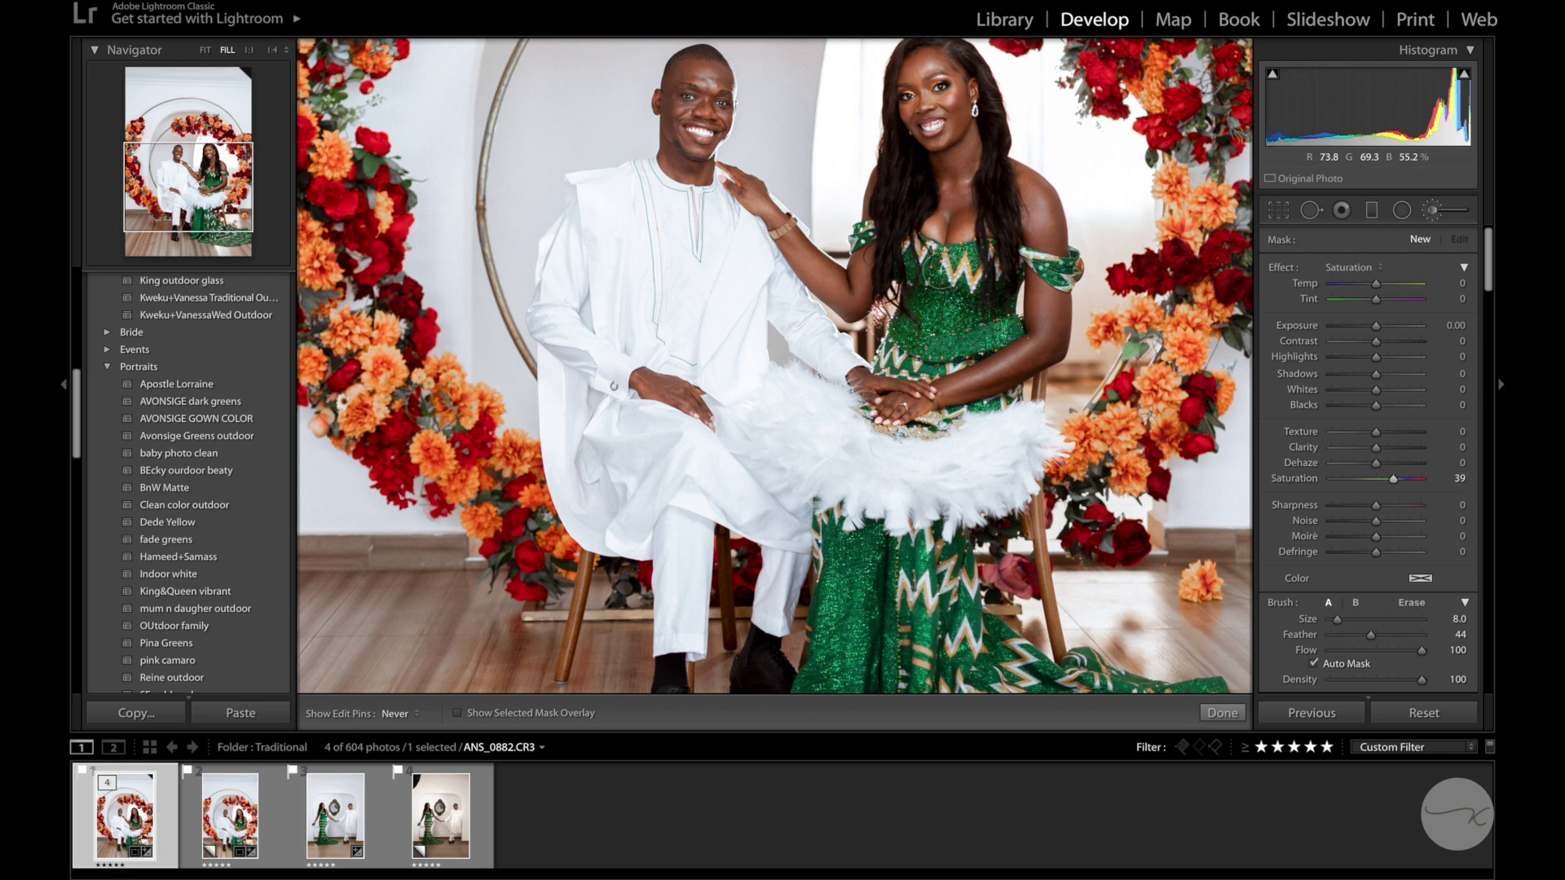
Brush the saturation boost over the bodice and upper part of the bride's green gown, varying the brush size to fit
mouse_move(912, 250)
left_mouse_down()
mouse_move(927, 301)
mouse_move(911, 328)
left_mouse_up()
scroll(911, 328, "down", 1)
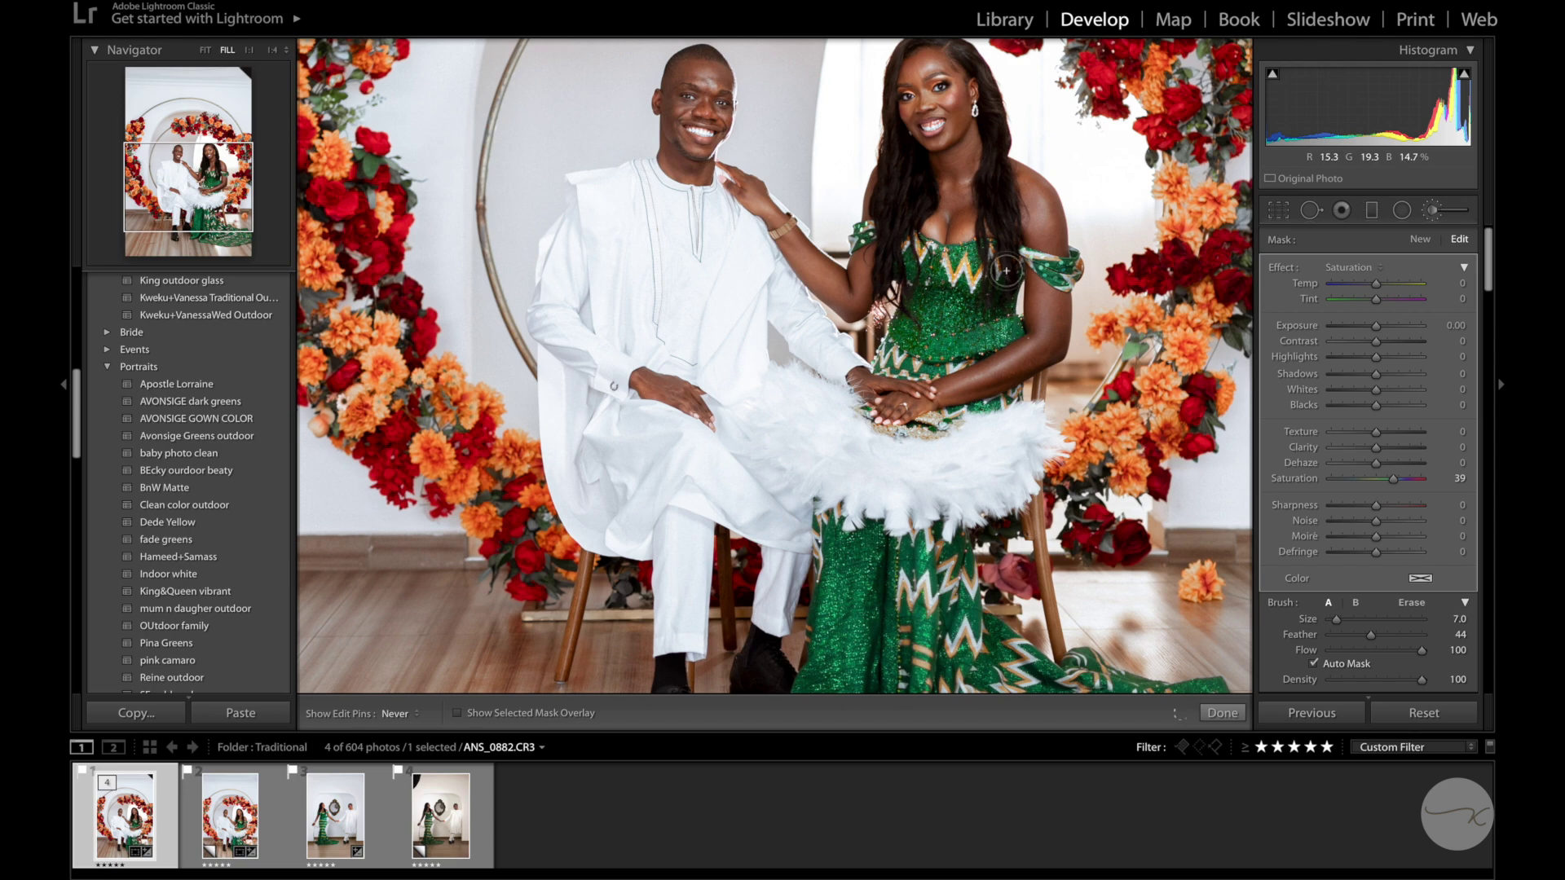
scroll(1015, 259, "down", 4)
scroll(1015, 259, "down", 2)
scroll(865, 230, "up", 1)
scroll(906, 330, "up", 3)
scroll(978, 408, "down", 1)
Extend the brushed mask over the gown's skirt and train, and raise its saturation to 51
left_click_drag(997, 493, 949, 202)
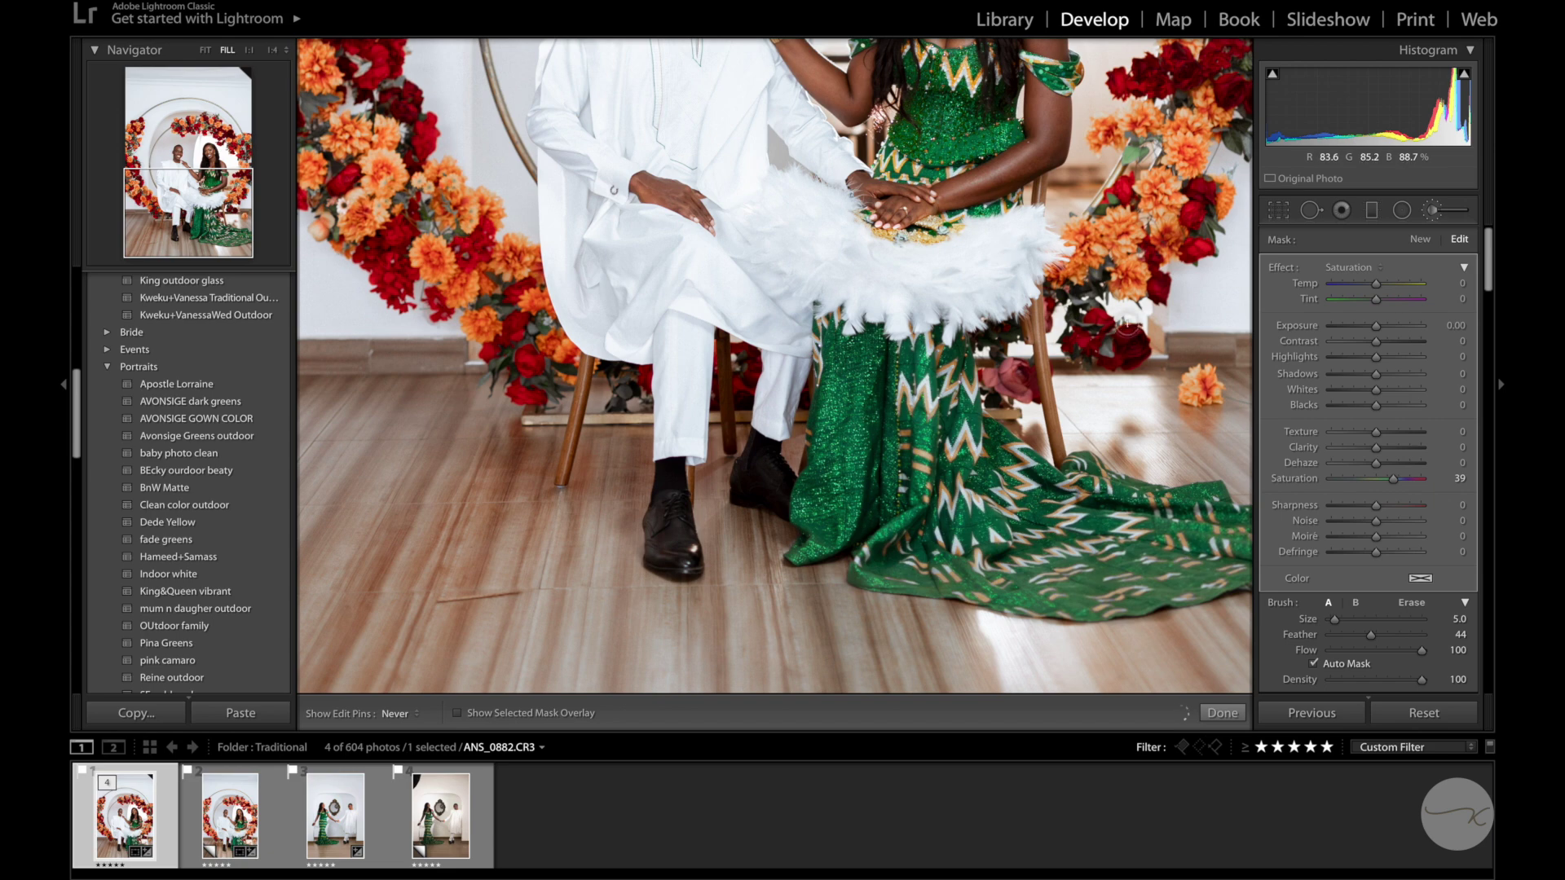
left_click_drag(1396, 480, 1406, 486)
scroll(931, 357, "up", 4)
left_click_drag(1043, 390, 1024, 630)
scroll(922, 412, "down", 3)
scroll(979, 303, "down", 1)
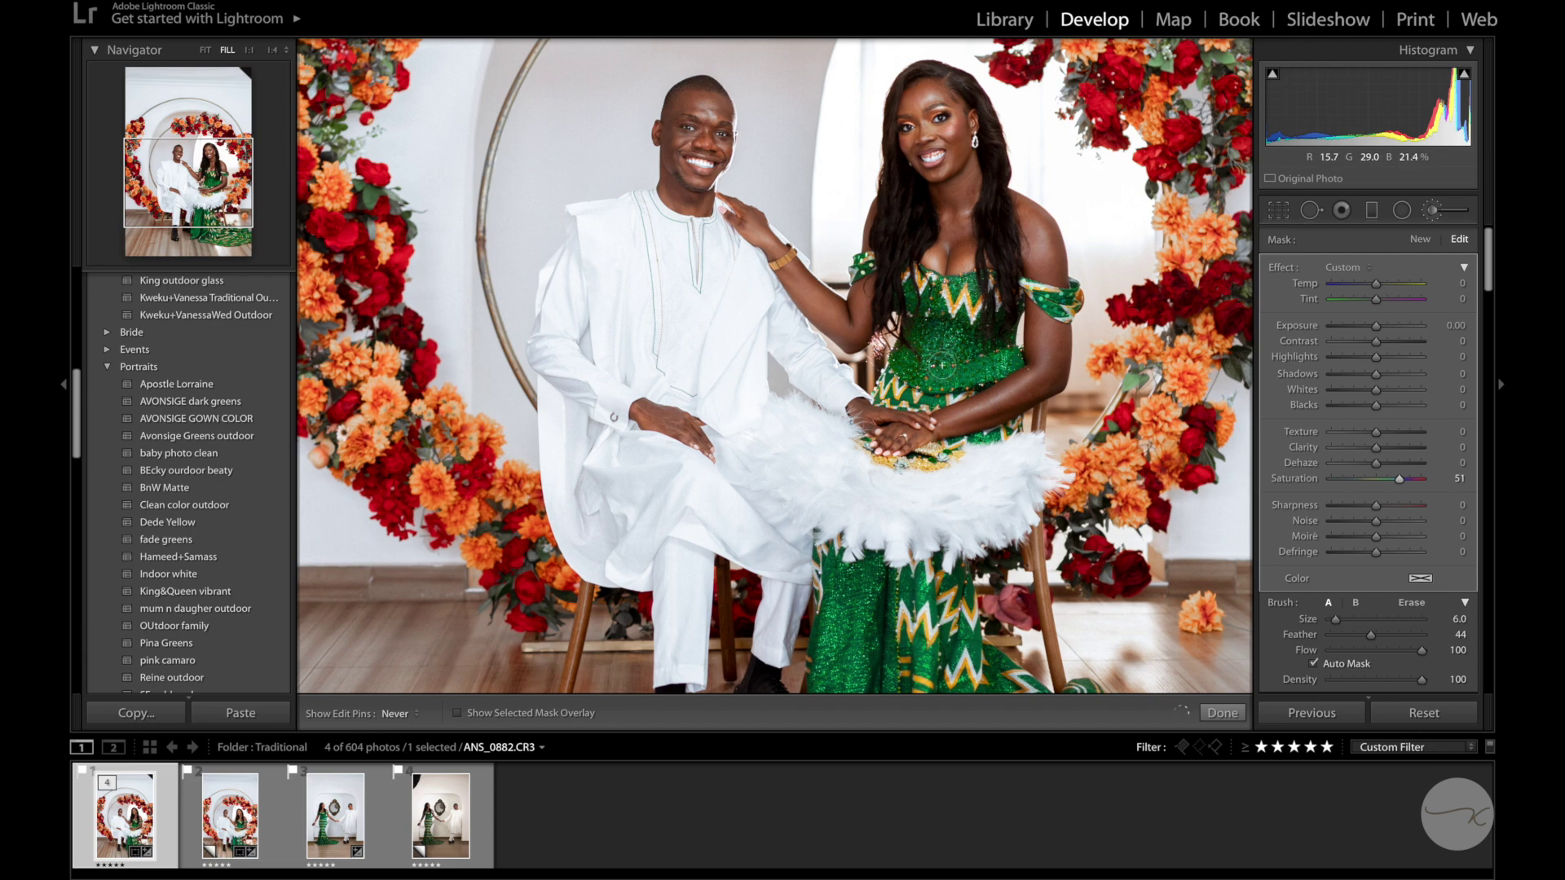
Brush the same saturation boost over the floral ring around the couple with the brush at size 8, and finish the mask
key("z")
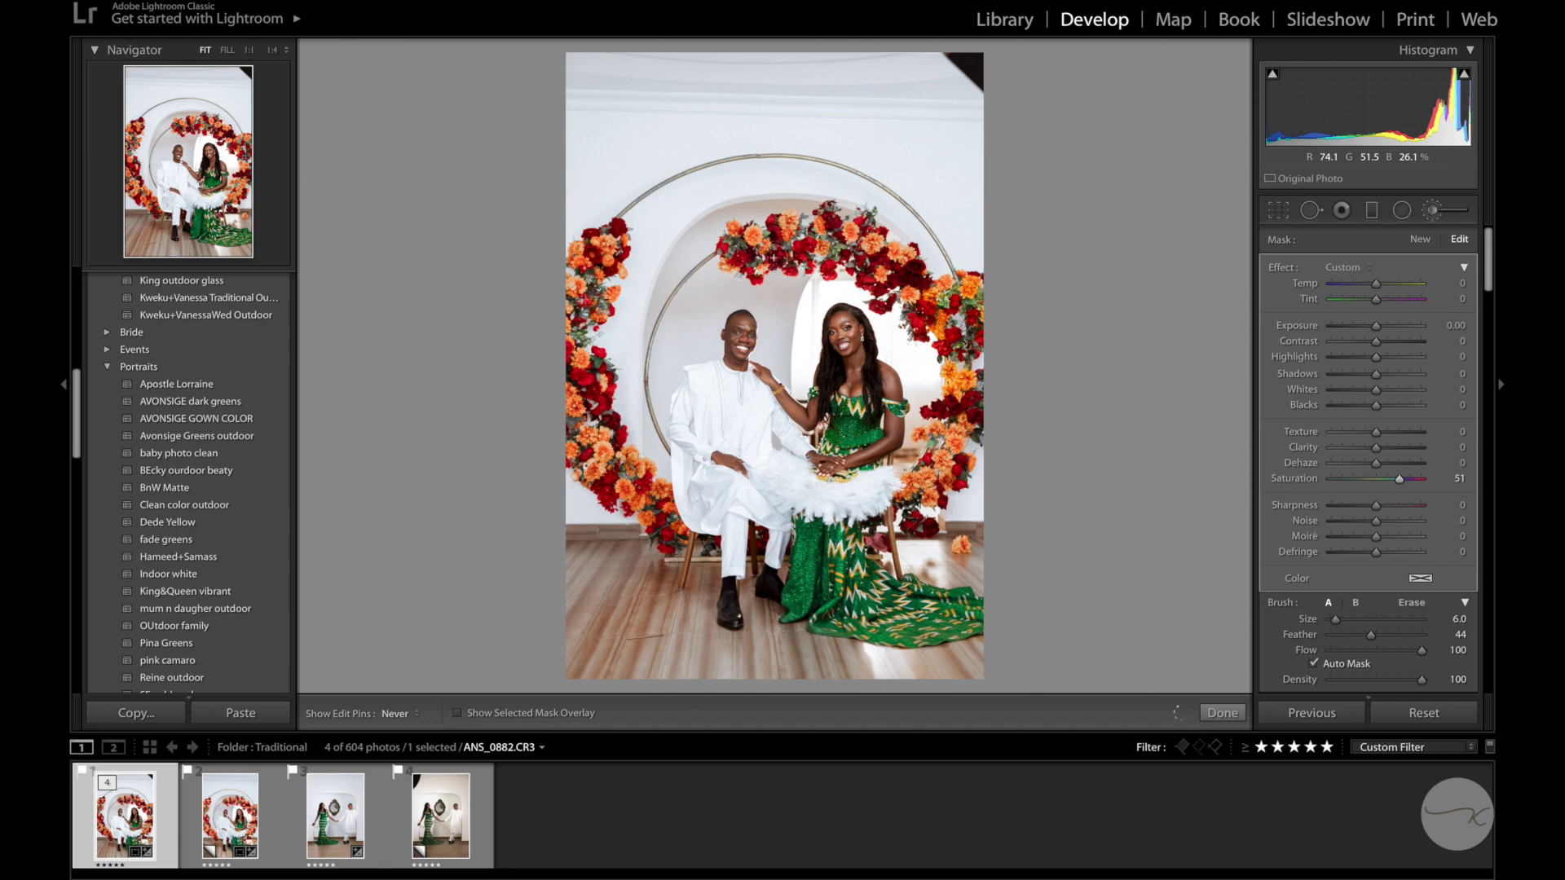
scroll(592, 247, "up", 2)
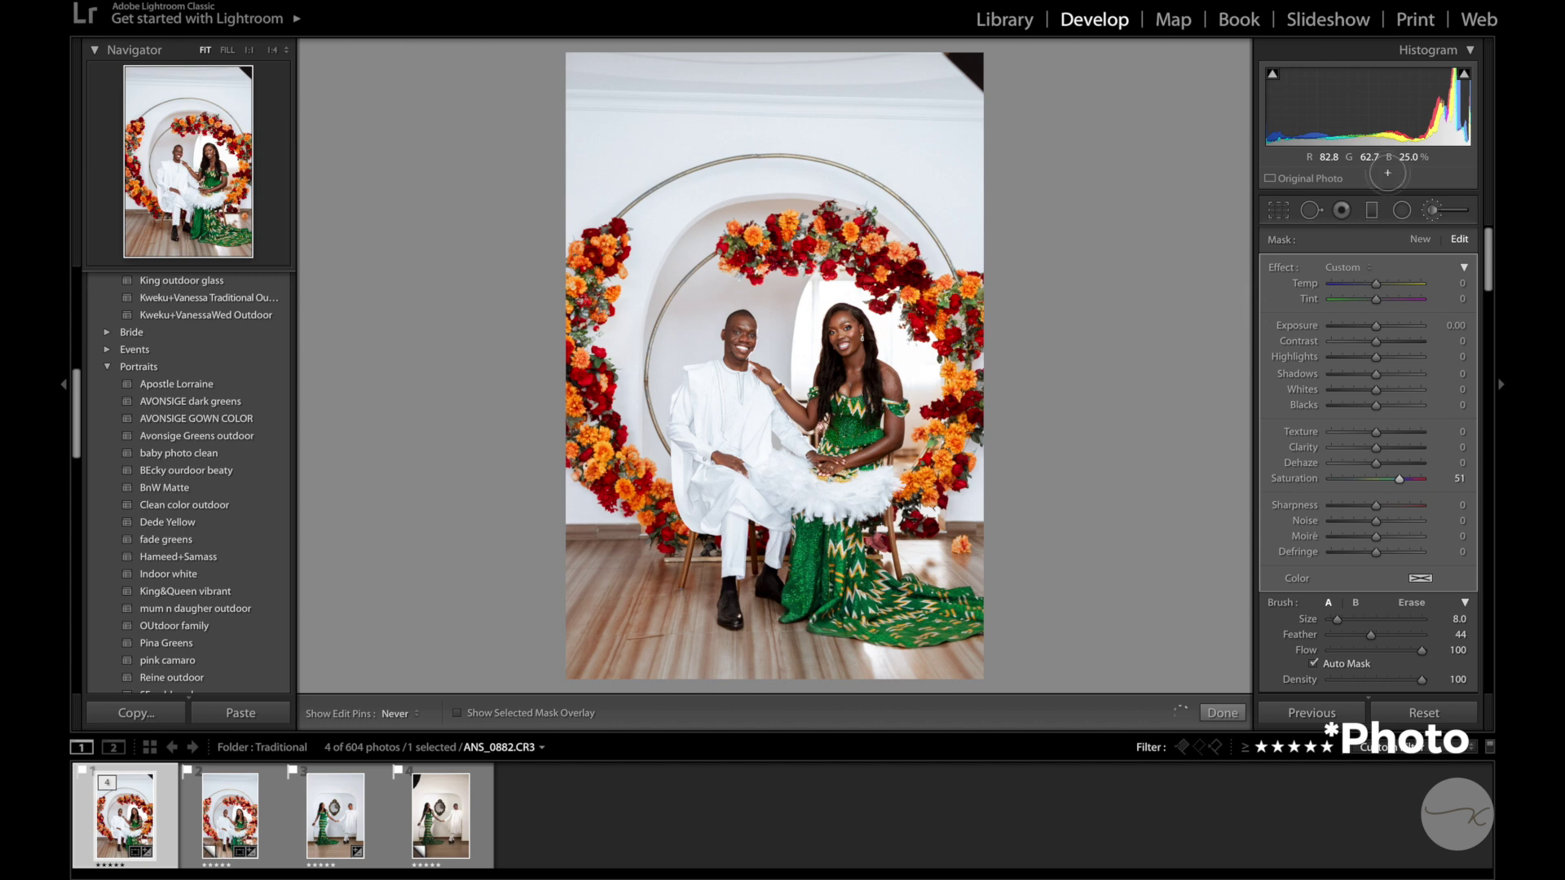
key("k")
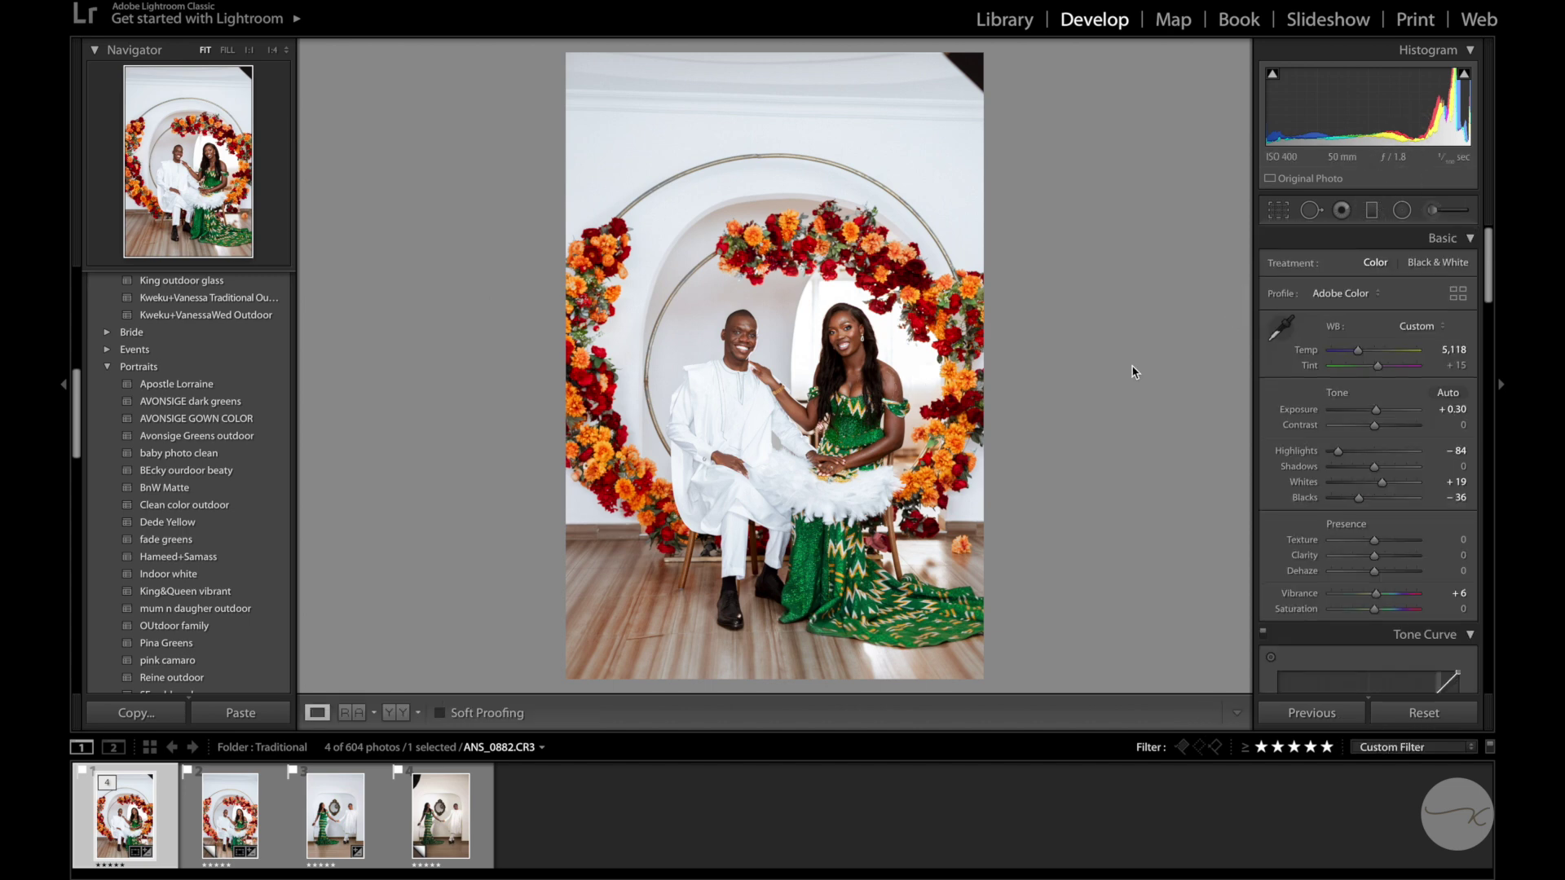
Compare the finished portrait with its before version and inspect the couple and flowers up close
key("backslash")
key("backslash")
key("backslash")
key("backslash")
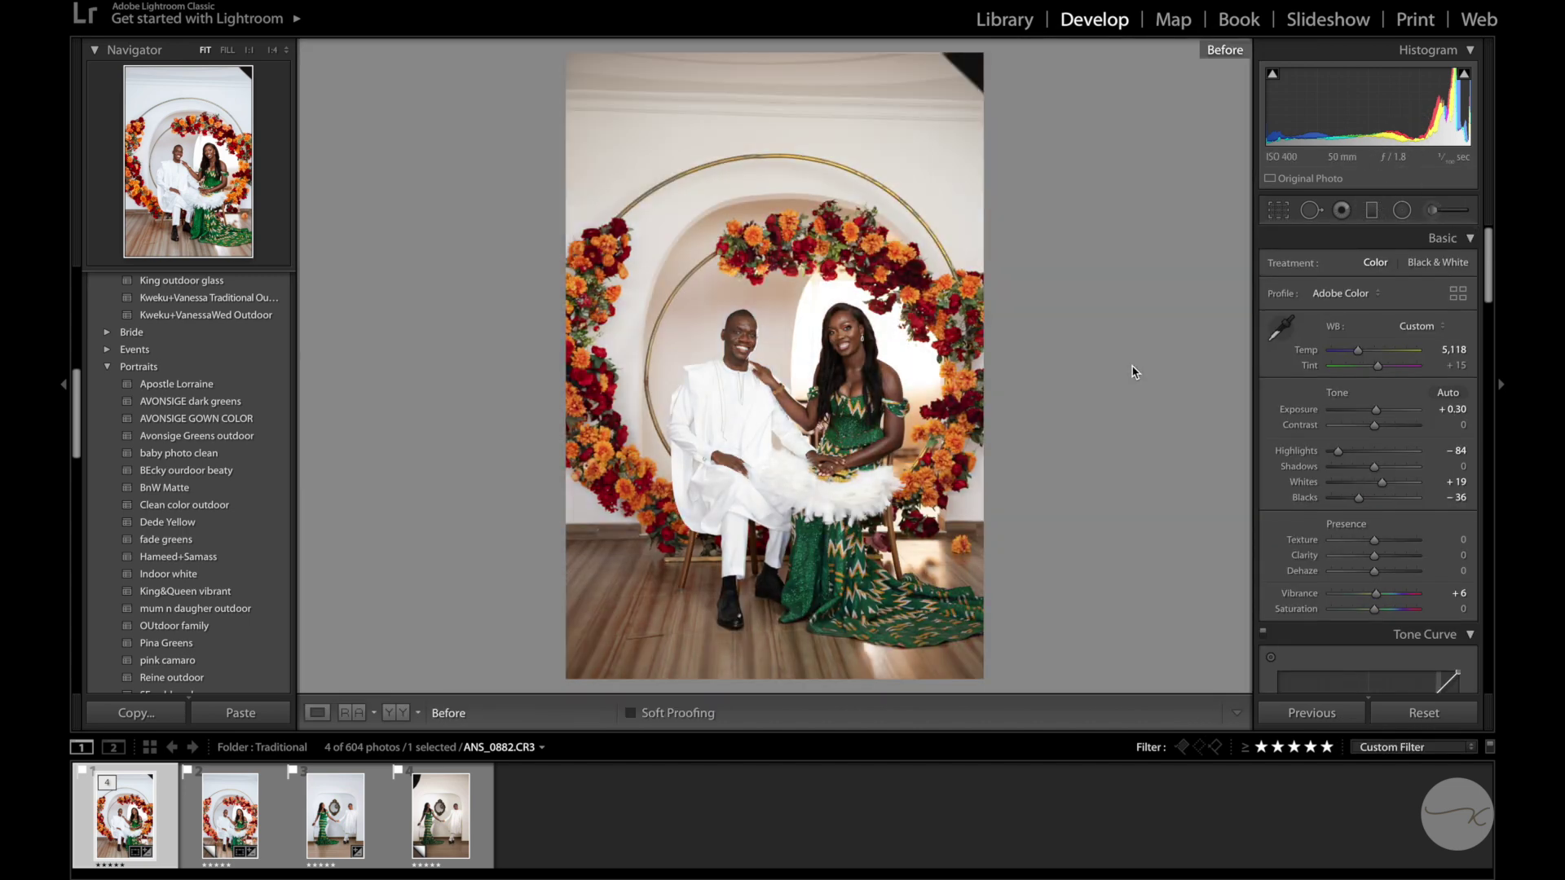
key("backslash")
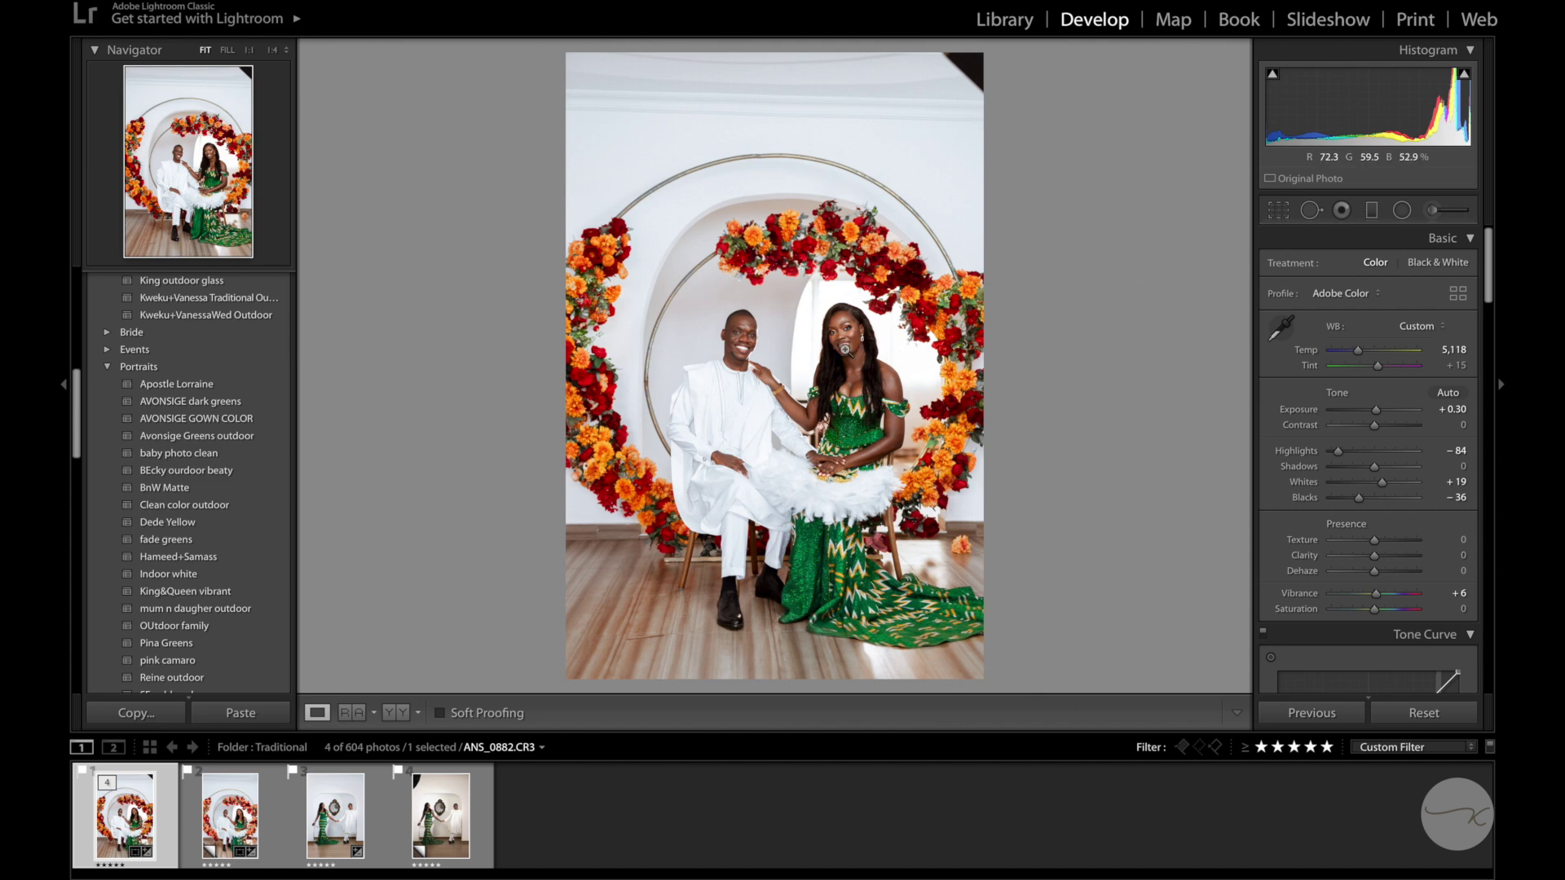
left_click(859, 186)
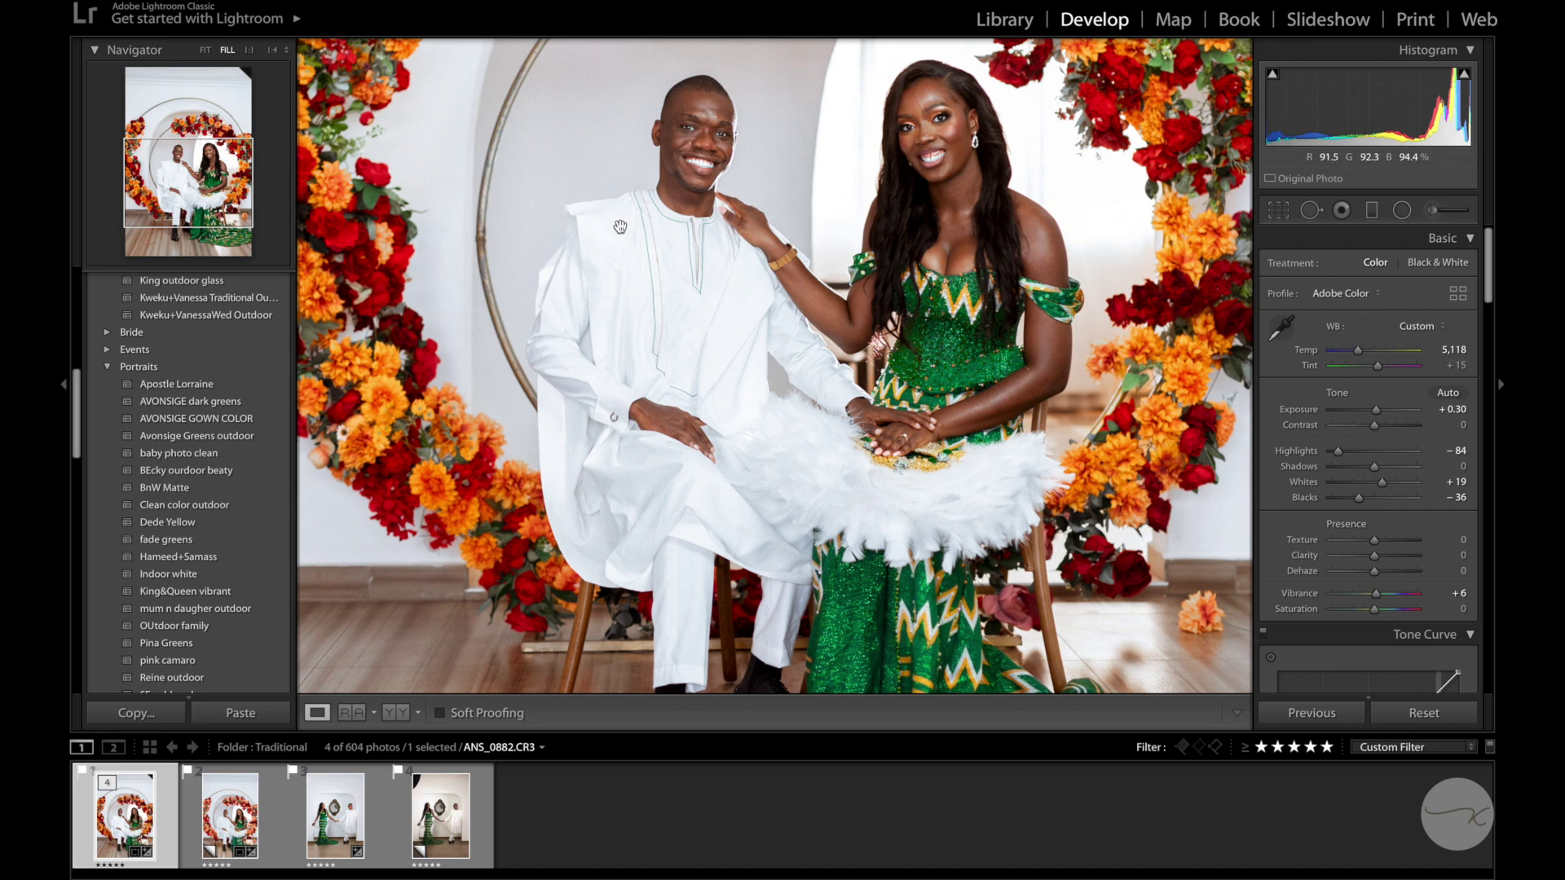
left_click(756, 420)
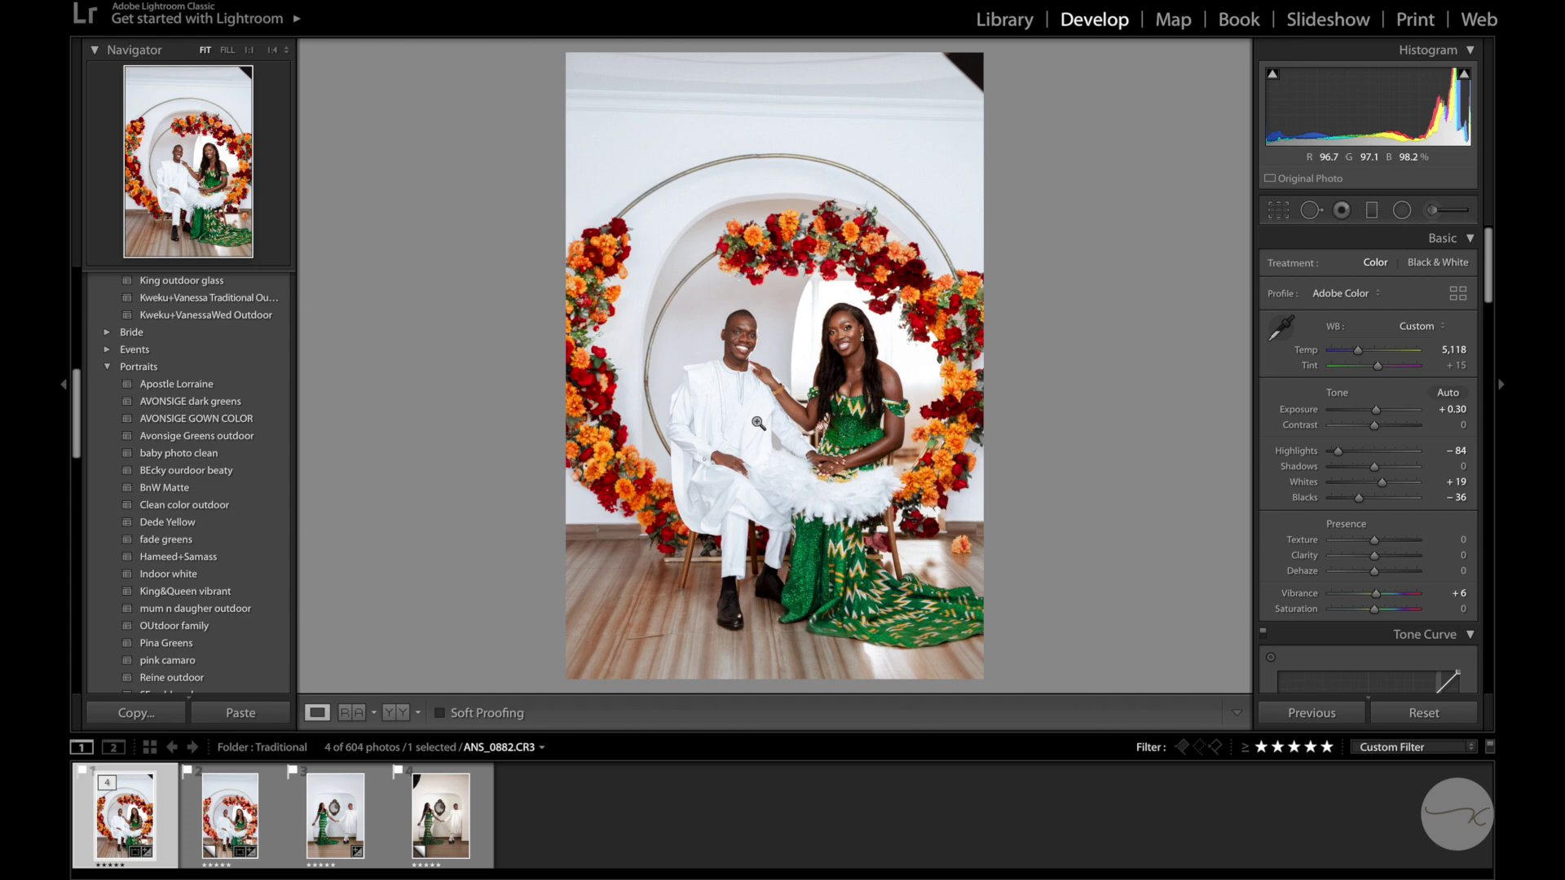
Copy the portrait's develop settings and paste them onto ANS_0926.CR3 / Copy 1
left_click(137, 713)
left_click(1133, 495)
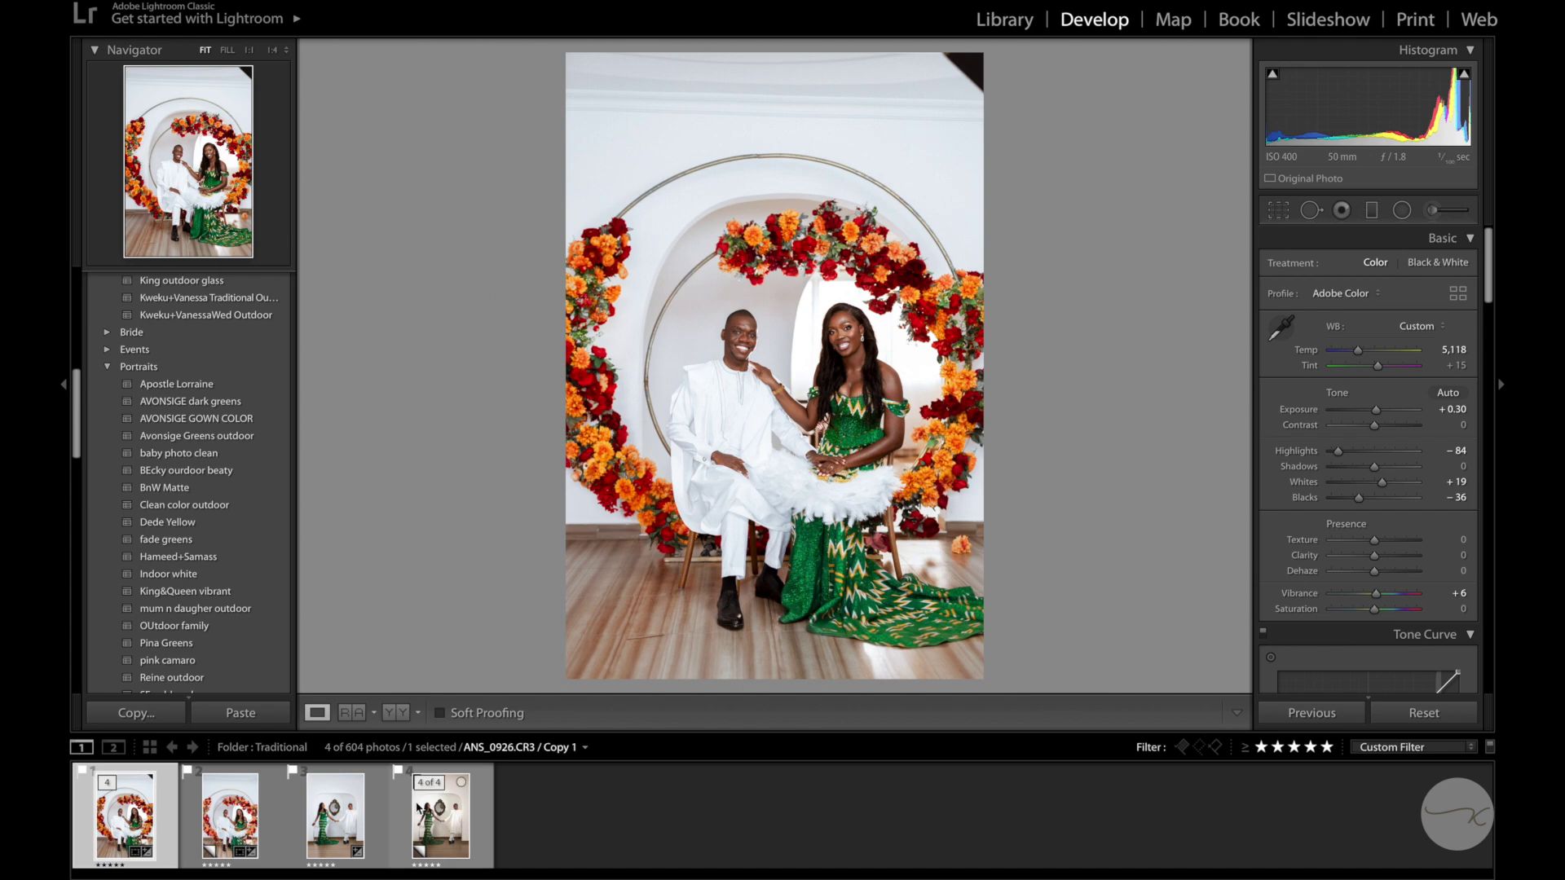
left_click(336, 811)
key("Right")
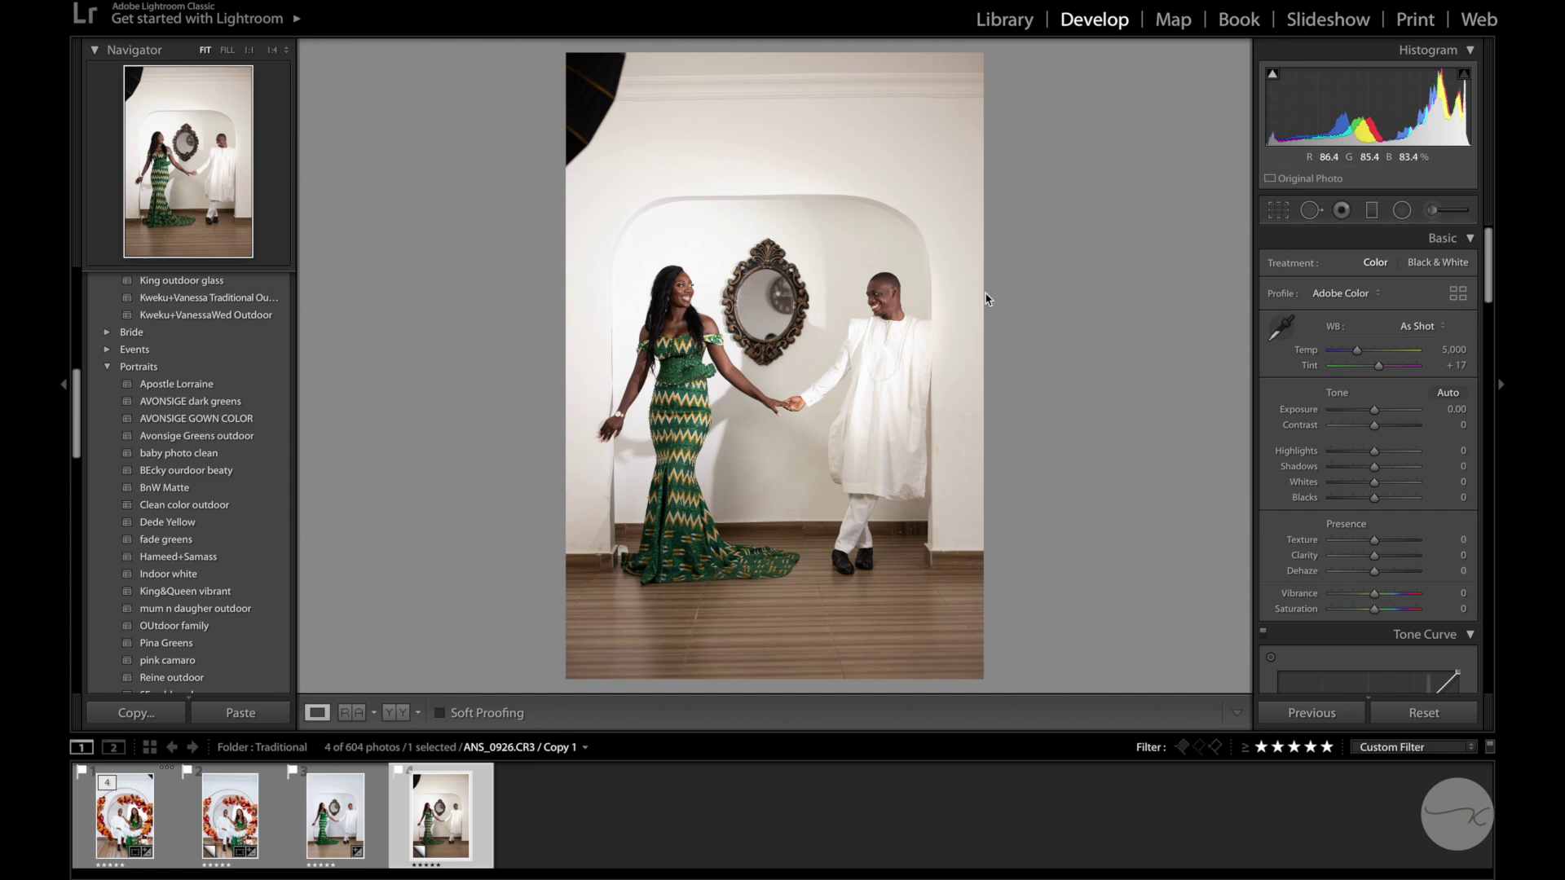
left_click(240, 712)
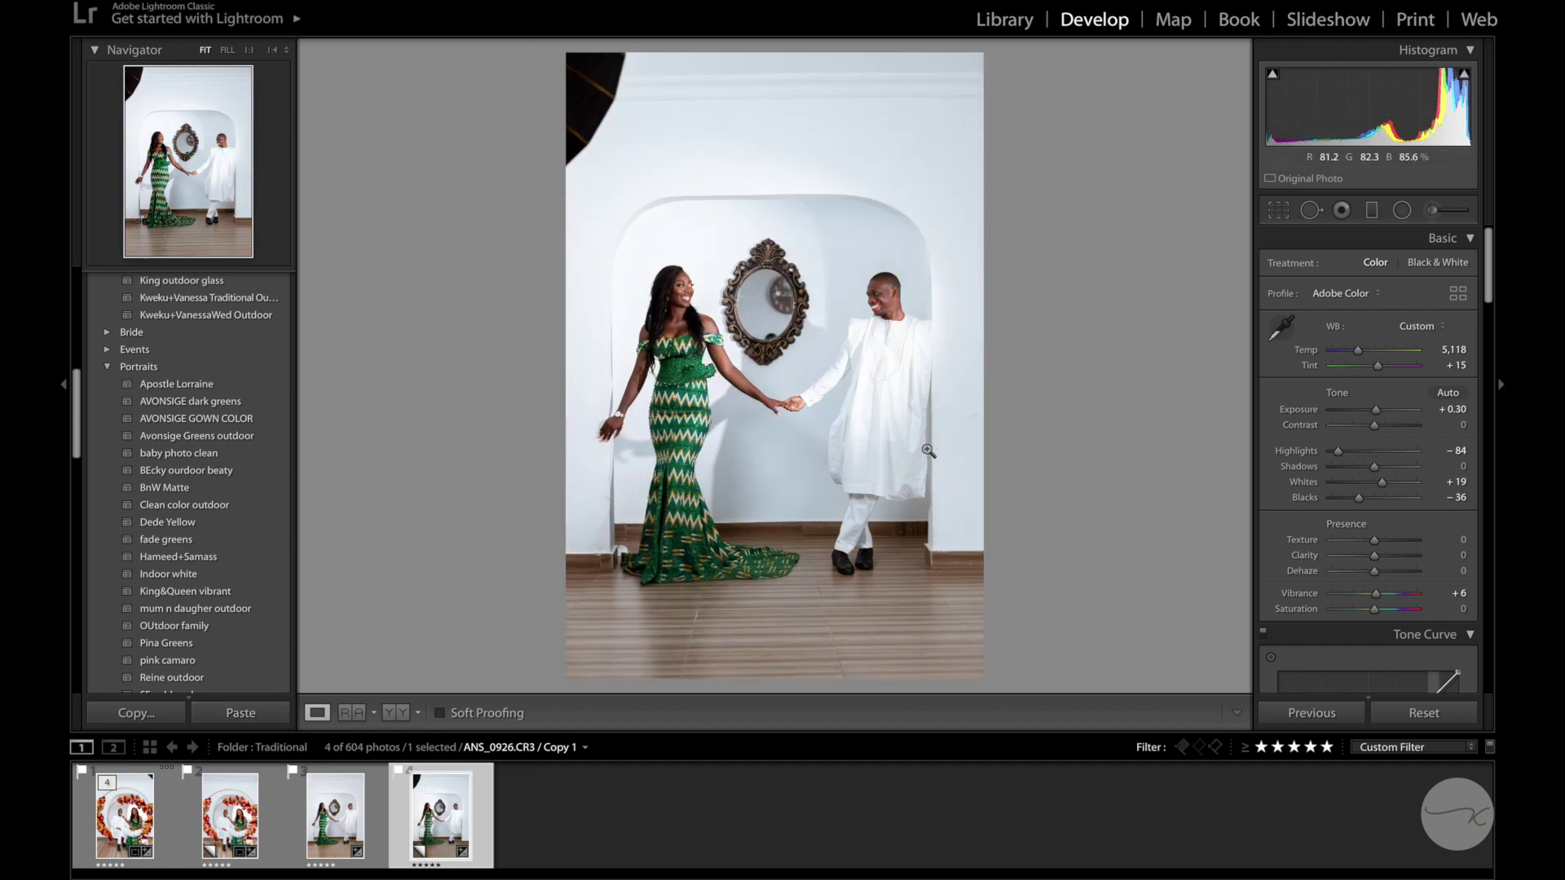
Set the white balance temperature of ANS_0926.CR3 / Copy 1 to 5,802
left_click_drag(1357, 351, 1367, 362)
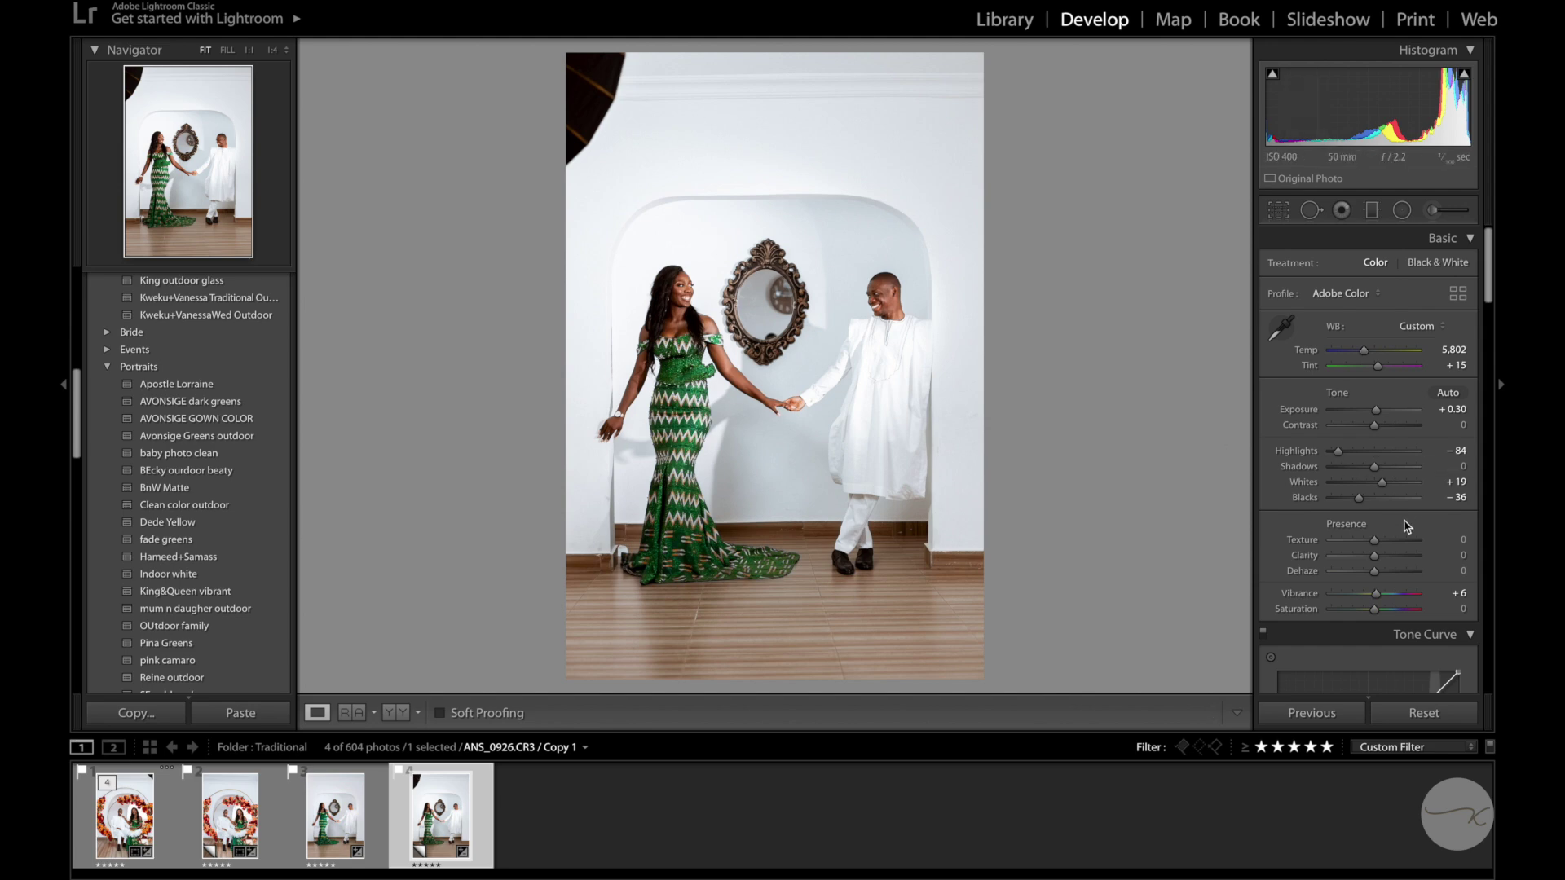
scroll(1357, 601, "down", 10)
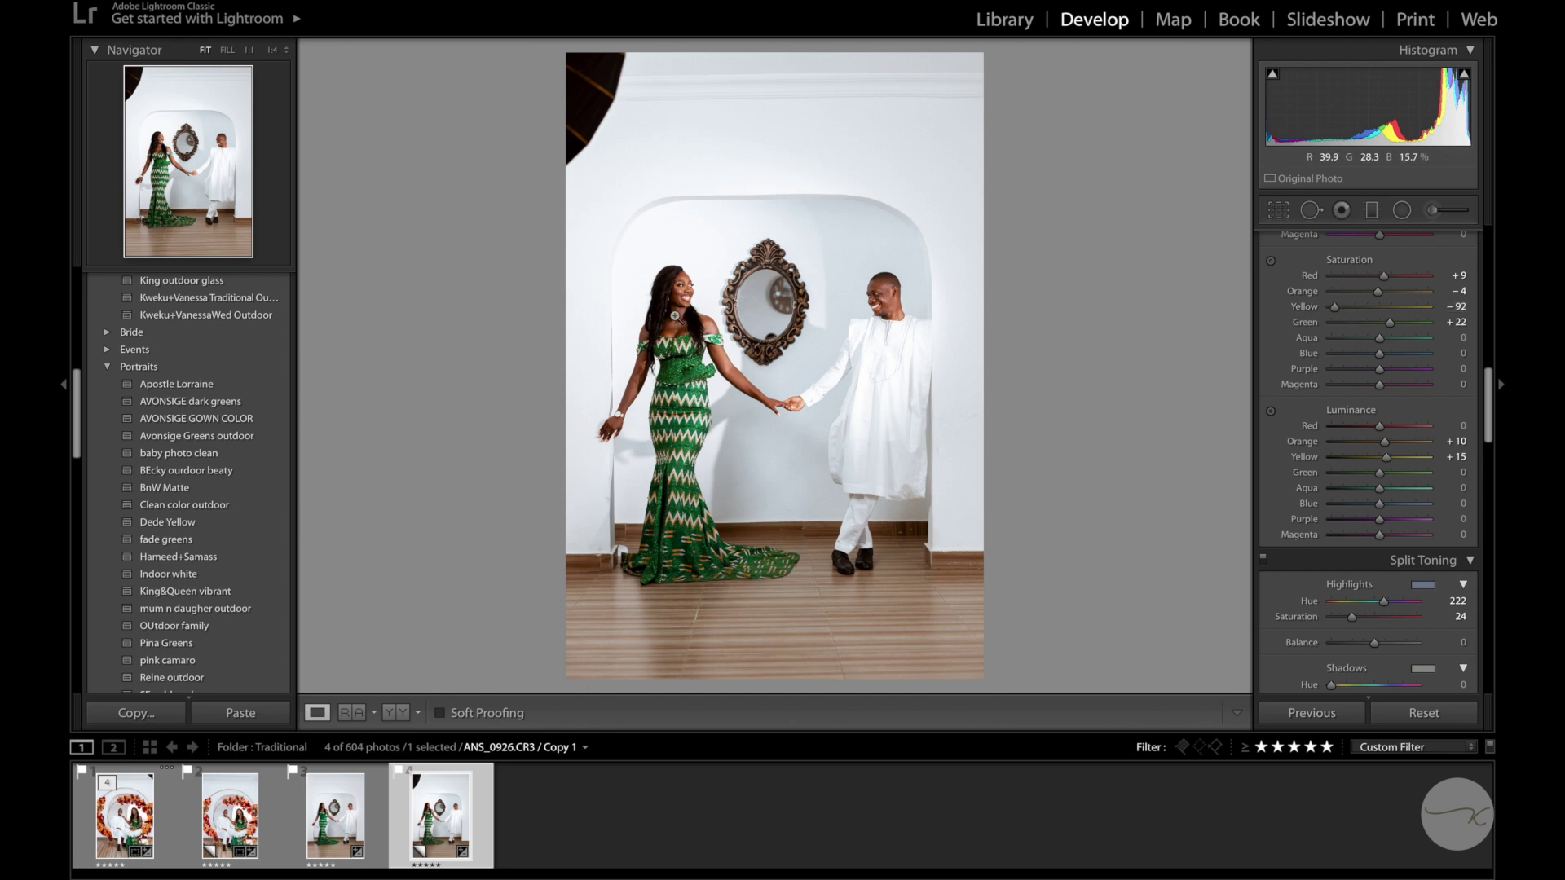
Brush a saturation boost of 46 over the bodice and sleeves of the green dress, reducing the brush to size 3 for the narrow parts
left_click(675, 315)
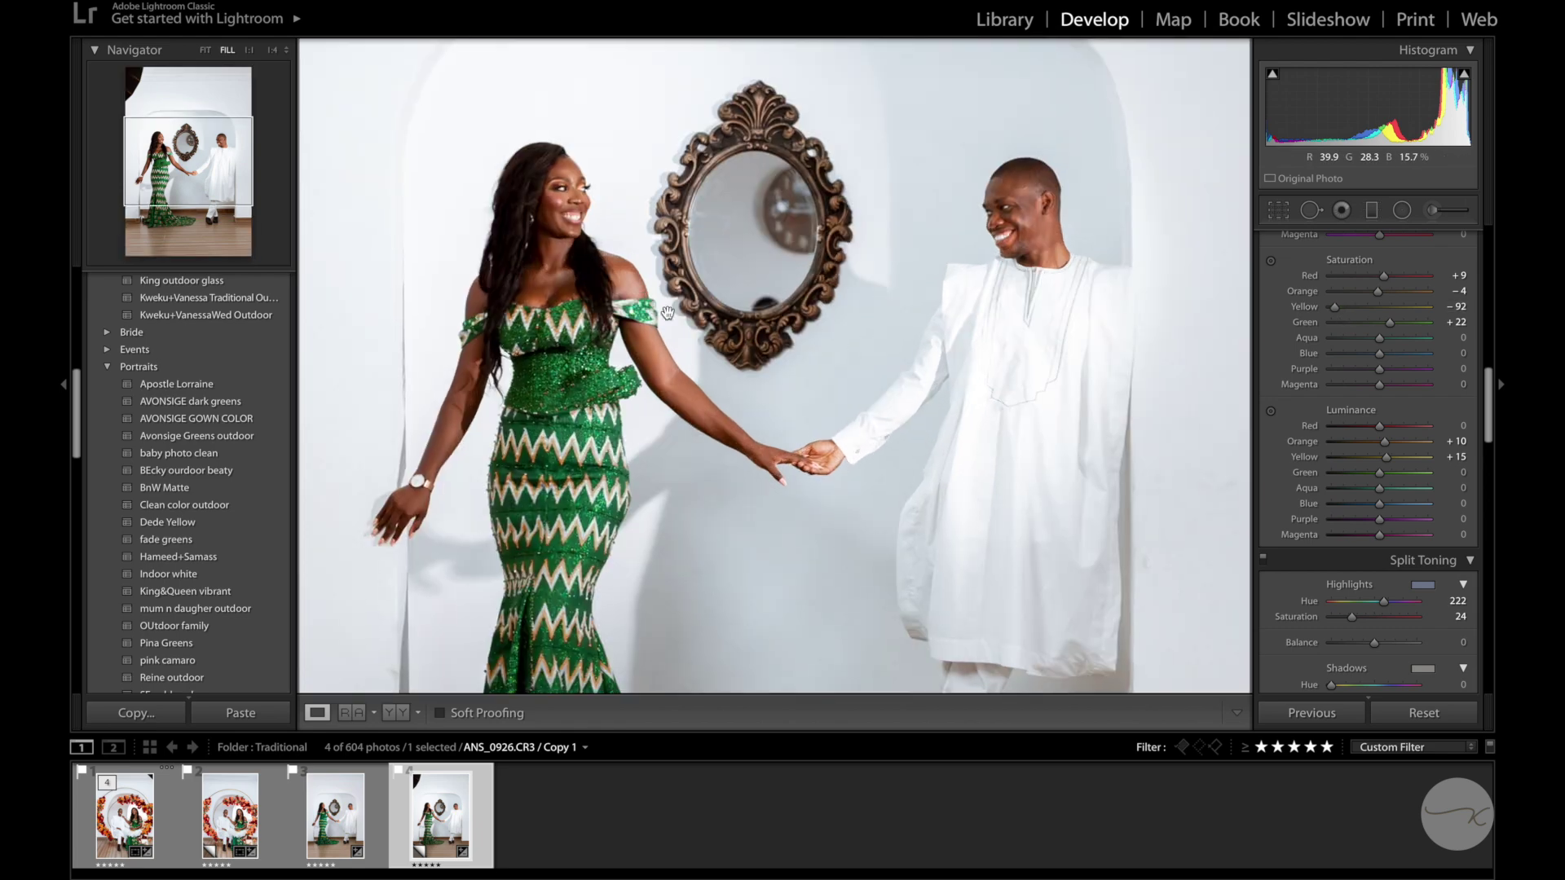
left_click(1432, 211)
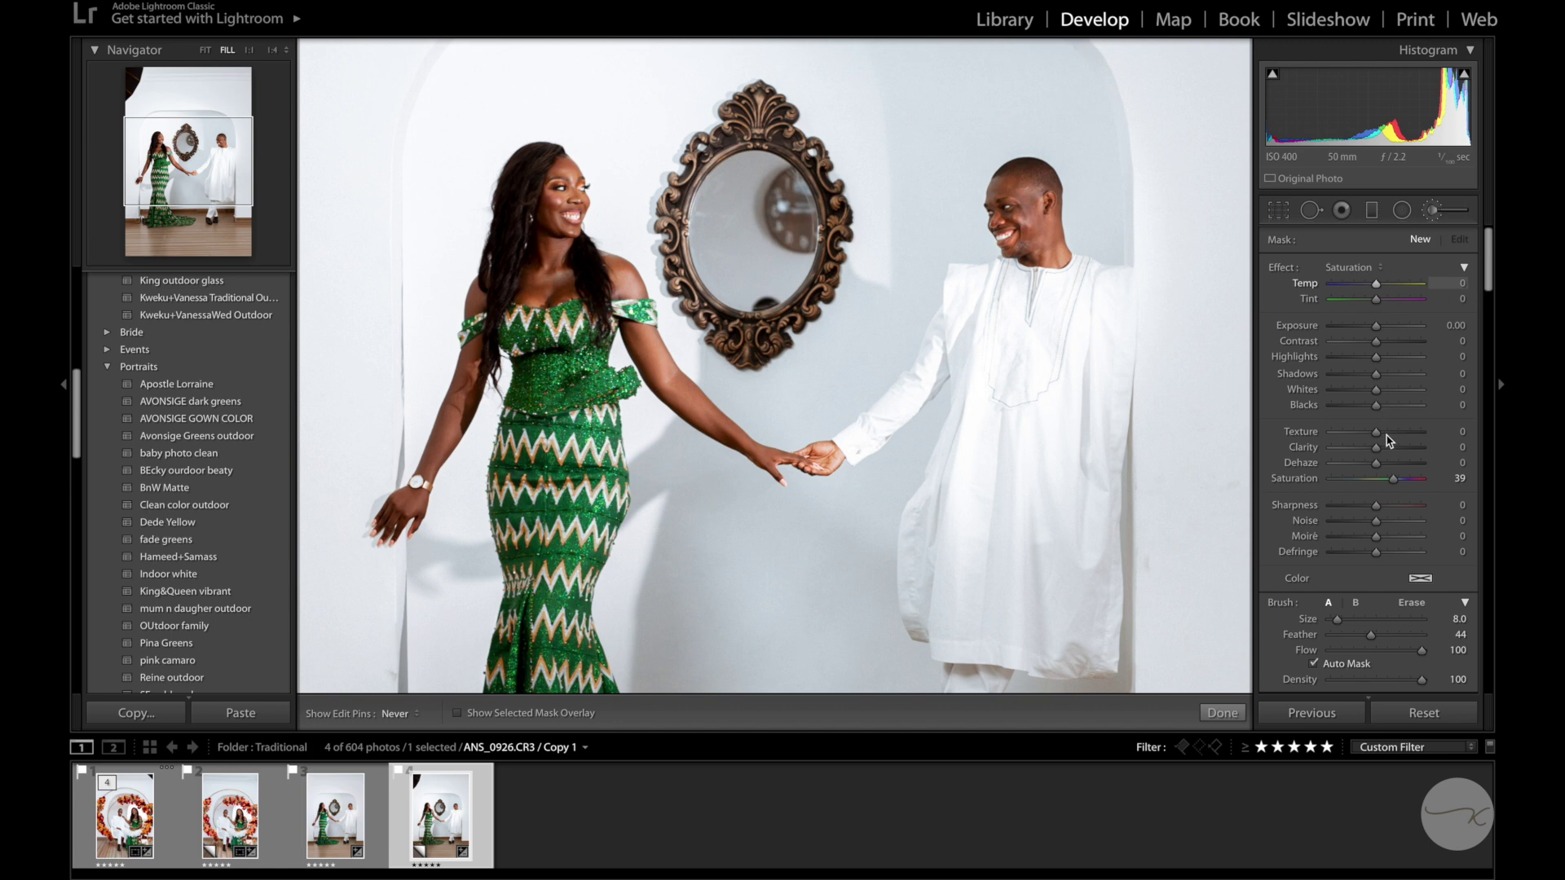
left_click_drag(1392, 479, 1397, 479)
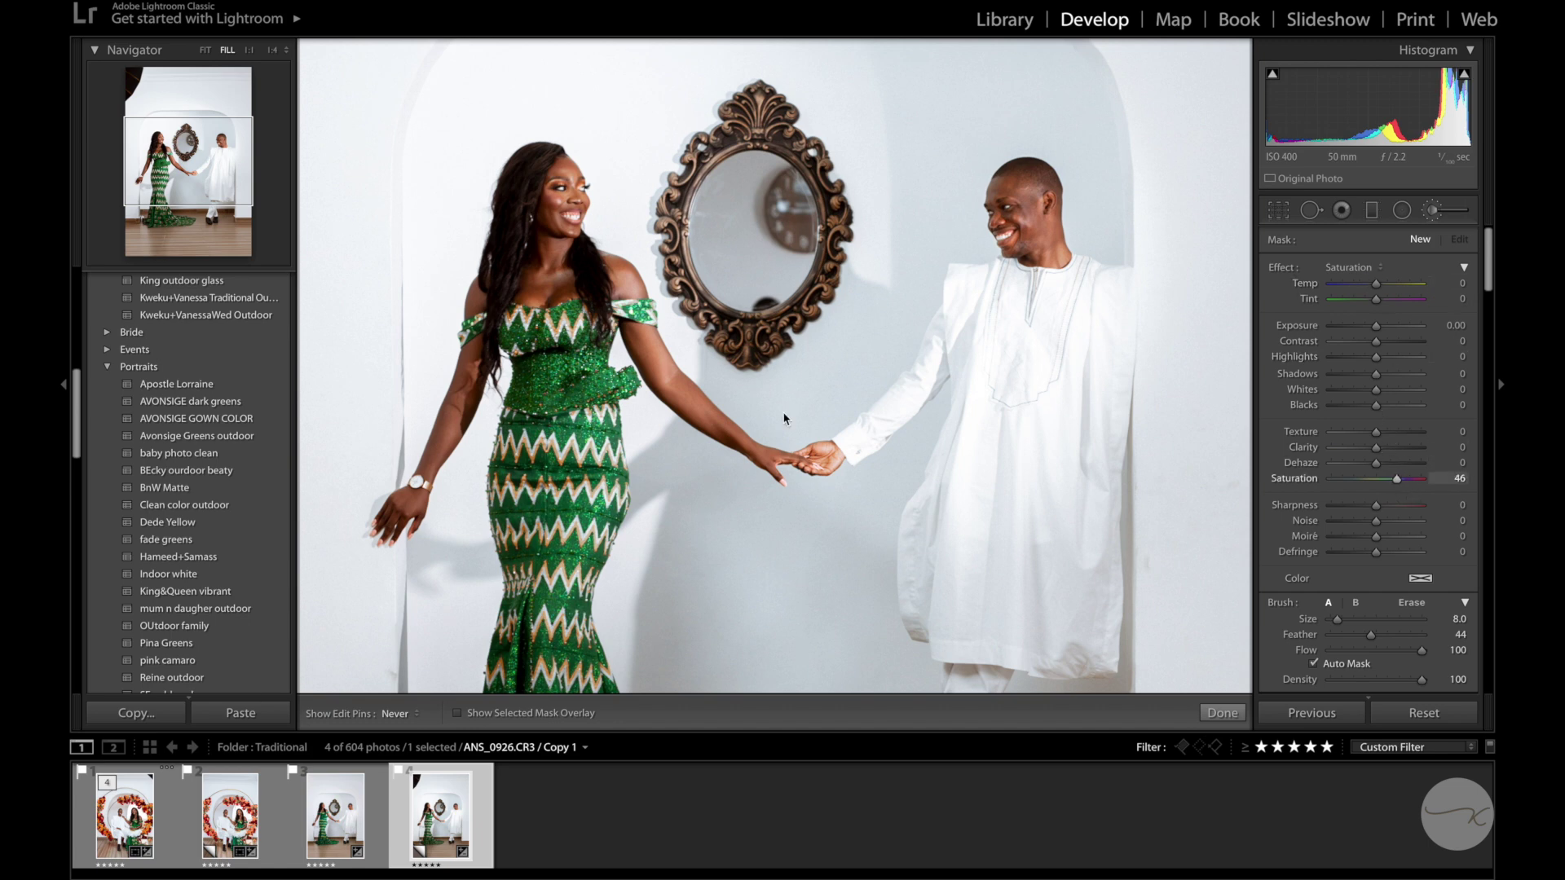
mouse_move(562, 326)
left_mouse_down()
mouse_move(508, 329)
mouse_move(551, 332)
mouse_move(601, 318)
left_mouse_up()
key("bracketleft")
key("bracketleft")
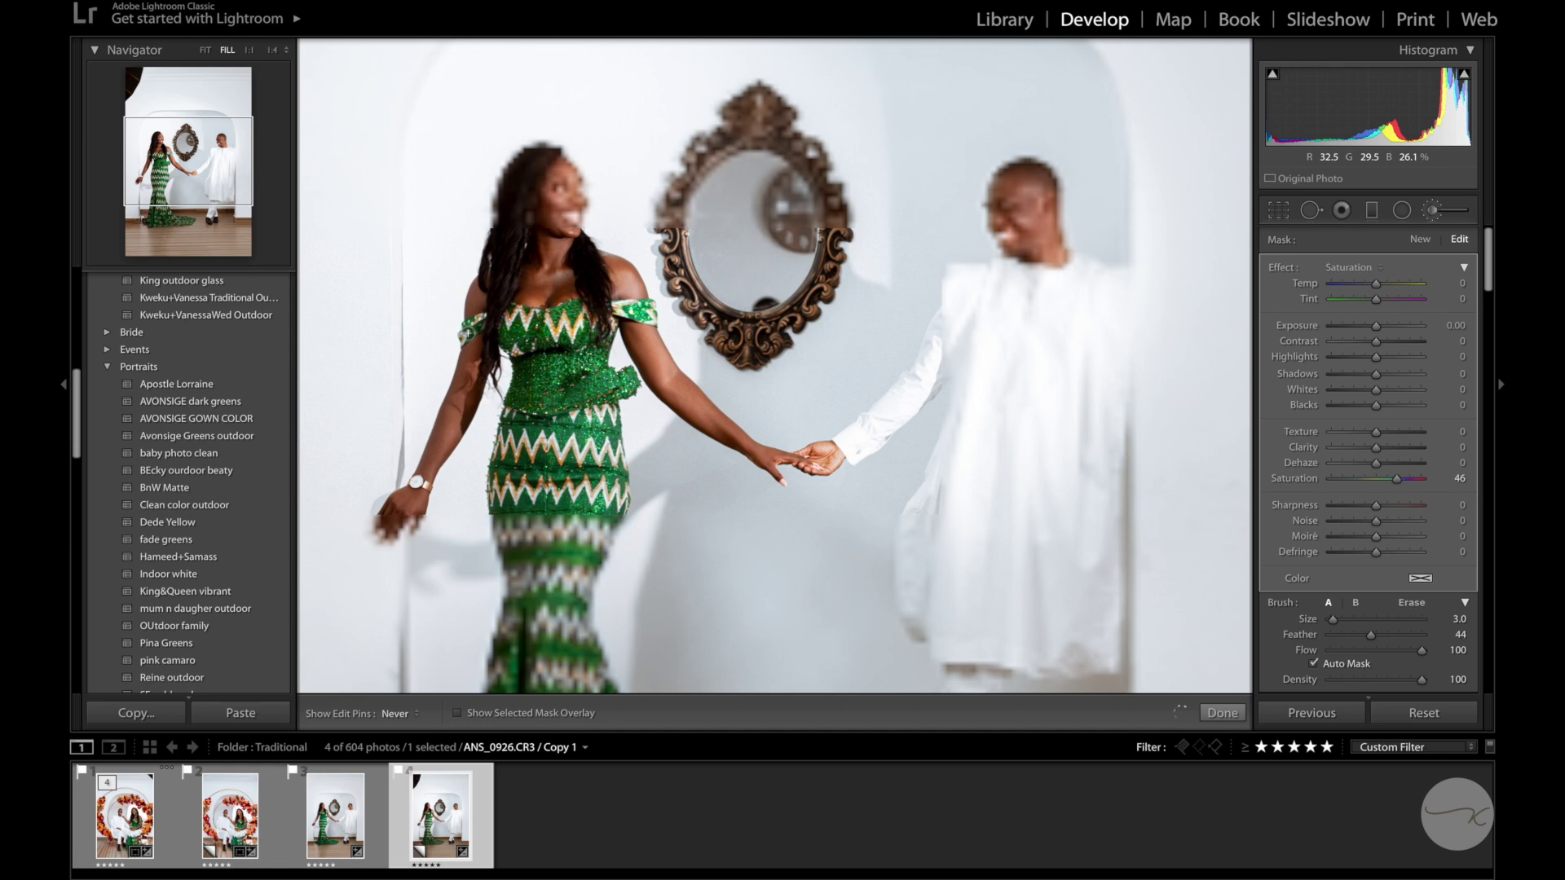
Enlarge the brush to size 10 and extend the saturation boost down the patterned skirt of the dress
key("bracketright")
key("bracketright")
key("bracketright")
key("bracketright")
key("bracketright")
key("bracketright")
key("bracketright")
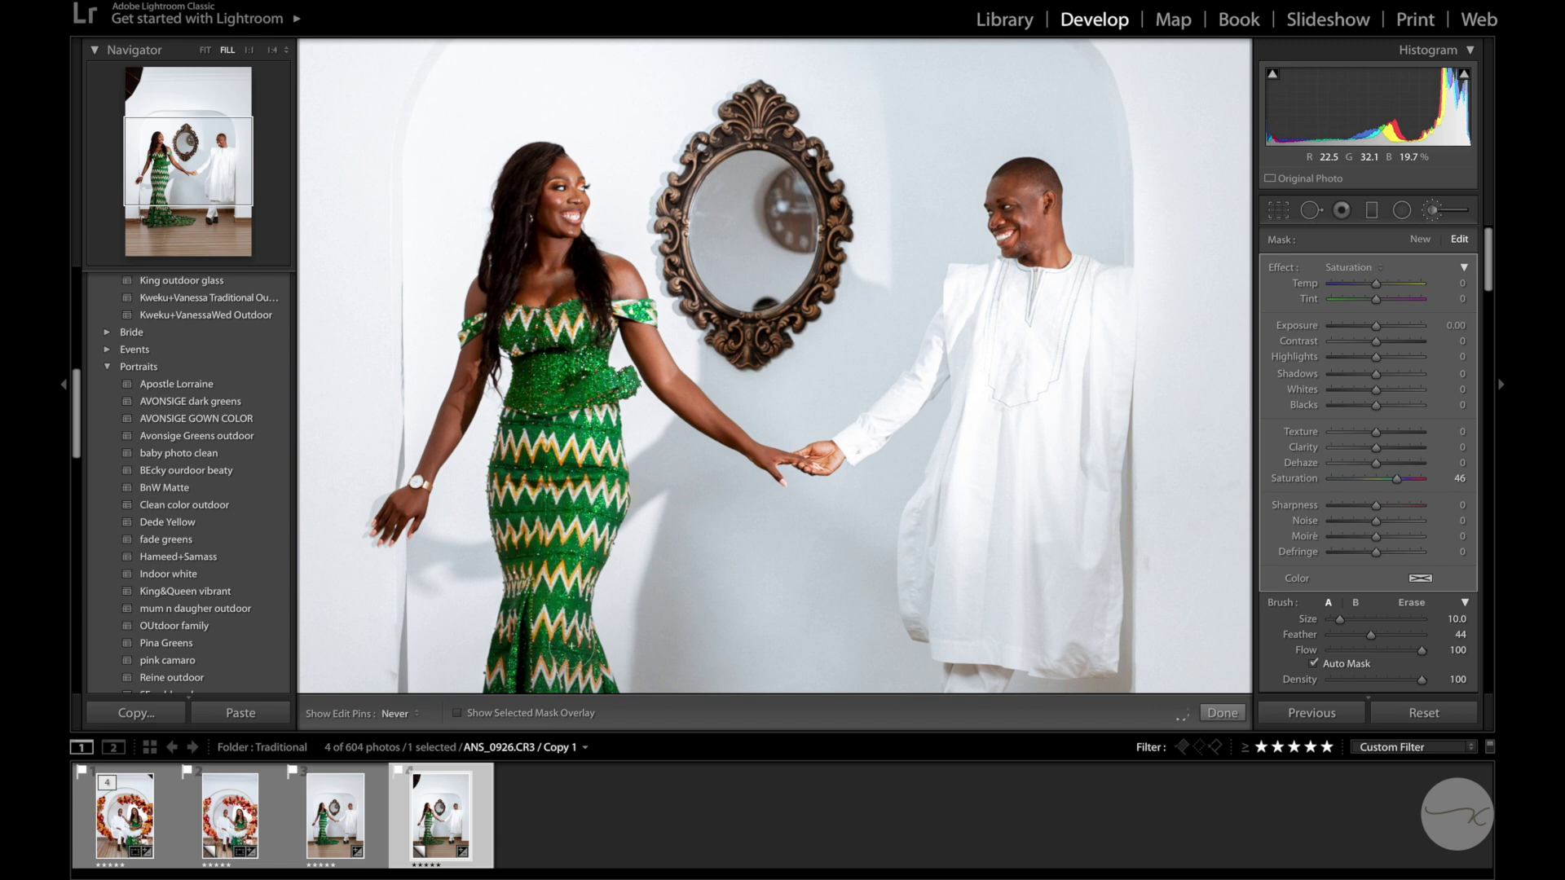
Brush the same saturation boost over the lower skirt and trailing hem of the dress with the brush at size 7
key("z")
key("bracketleft")
key("bracketleft")
key("bracketleft")
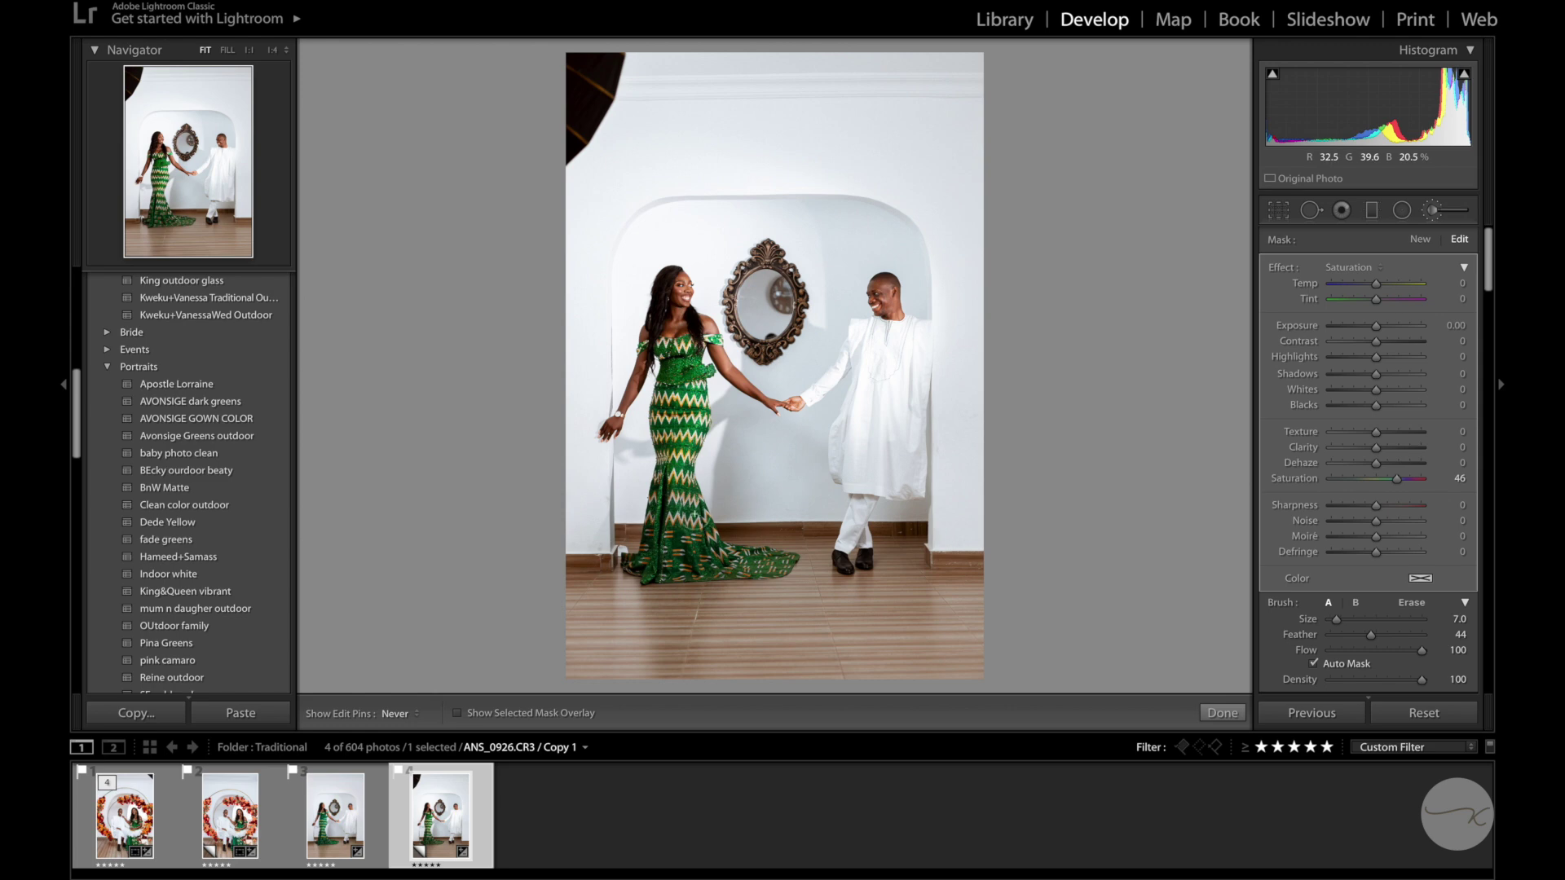
mouse_move(726, 562)
left_mouse_down()
mouse_move(746, 562)
mouse_move(667, 494)
mouse_move(690, 375)
mouse_move(694, 408)
left_mouse_up()
Brush the saturation boost around the ornate mirror frame with the brush at size 2, and check the painted areas up close
key("bracketleft")
key("bracketleft")
key("bracketleft")
key("bracketleft")
key("bracketleft")
mouse_move(776, 257)
left_mouse_down()
mouse_move(800, 298)
mouse_move(776, 352)
mouse_move(758, 355)
mouse_move(729, 320)
mouse_move(756, 257)
mouse_move(733, 325)
mouse_move(771, 352)
mouse_move(797, 321)
mouse_move(779, 262)
mouse_move(738, 283)
mouse_move(738, 329)
mouse_move(753, 351)
mouse_move(795, 330)
mouse_move(782, 262)
mouse_move(744, 270)
mouse_move(726, 310)
left_mouse_up()
key("z")
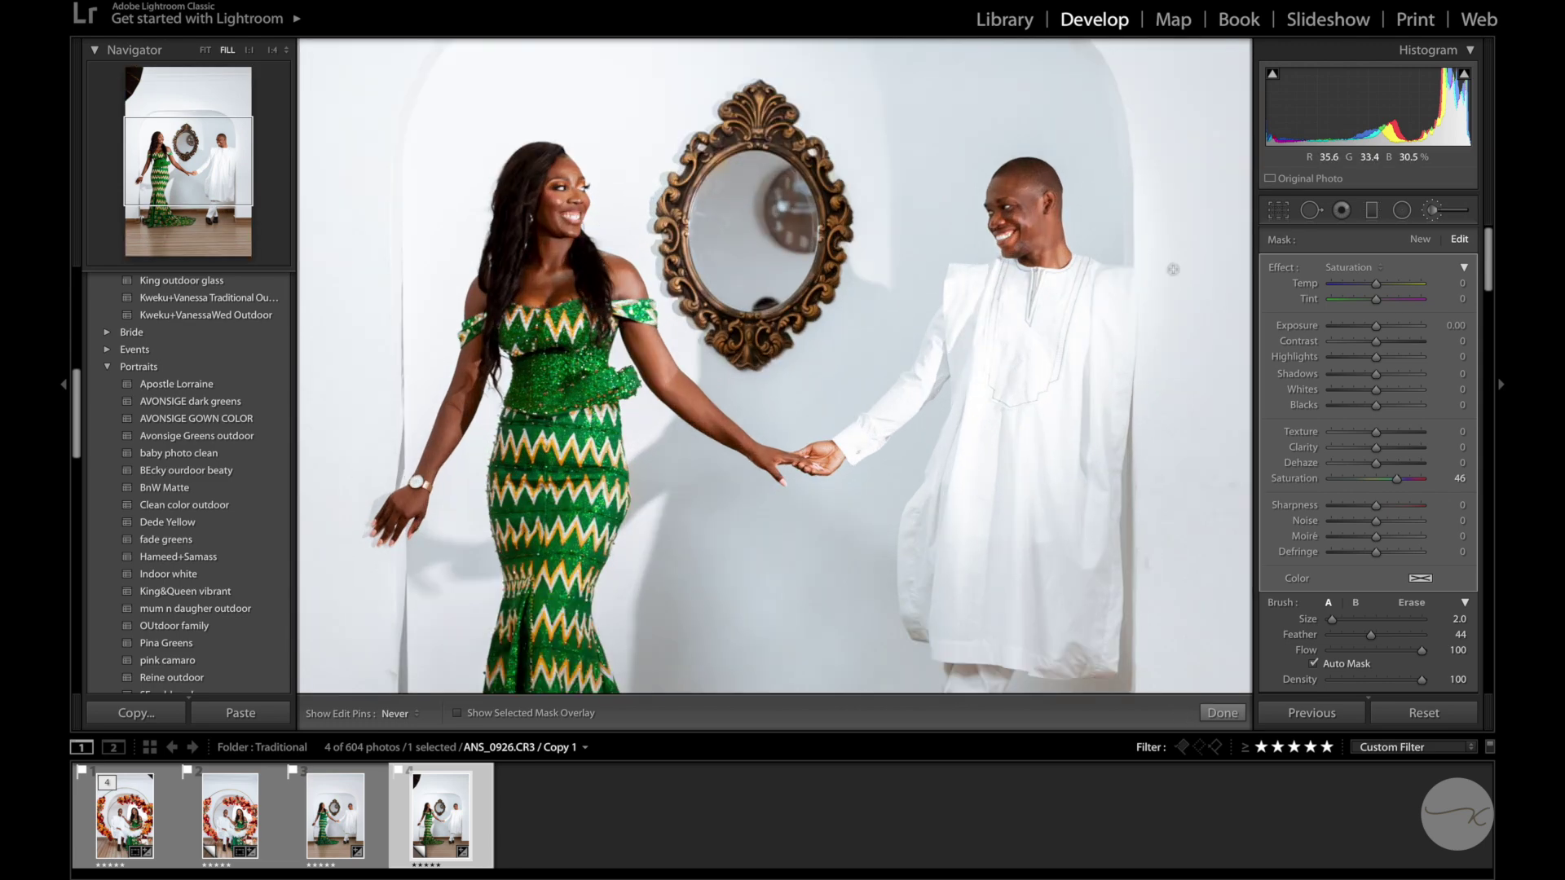
key("z")
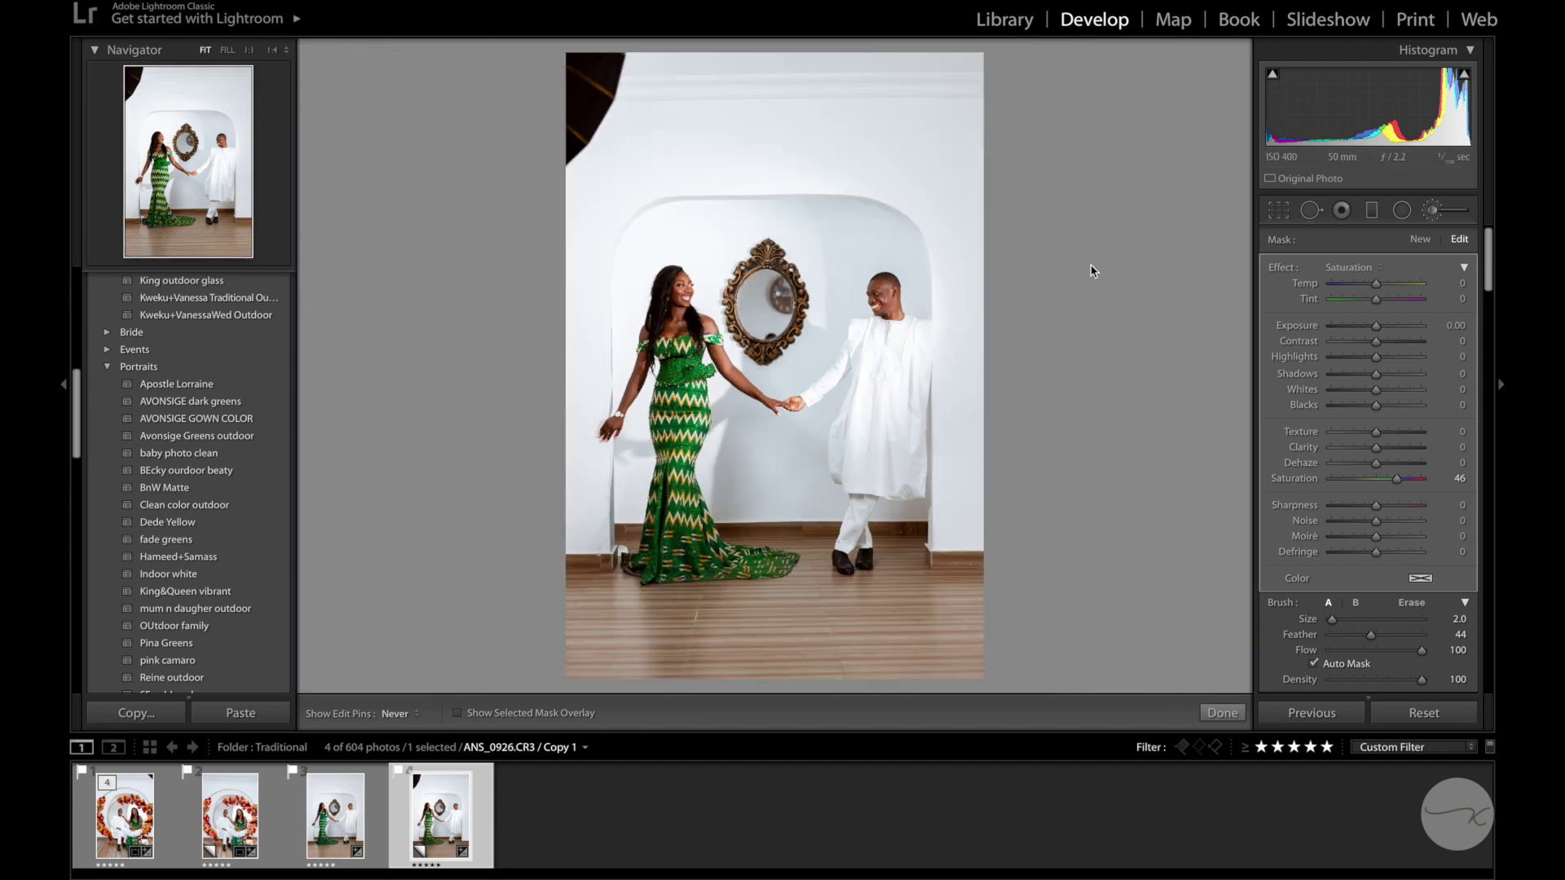